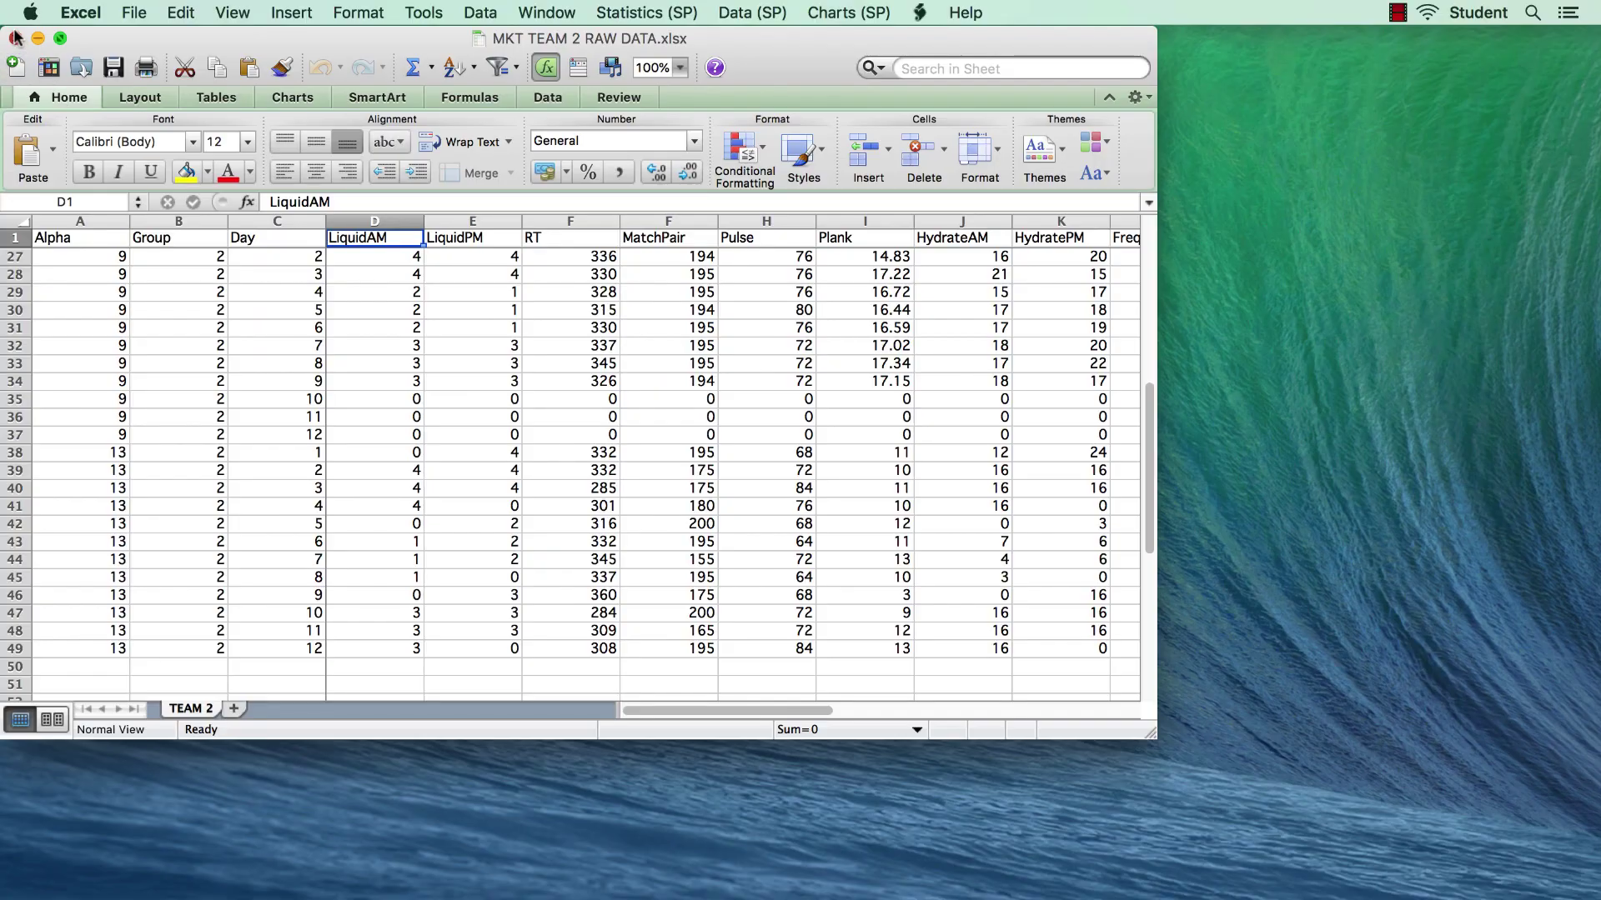
# Leave the MKT TEAM 2 RAW DATA workbook and switch to the hydration data folder in Finder
pyautogui.moveTo(728, 185); pyautogui.dragTo(733, 185)
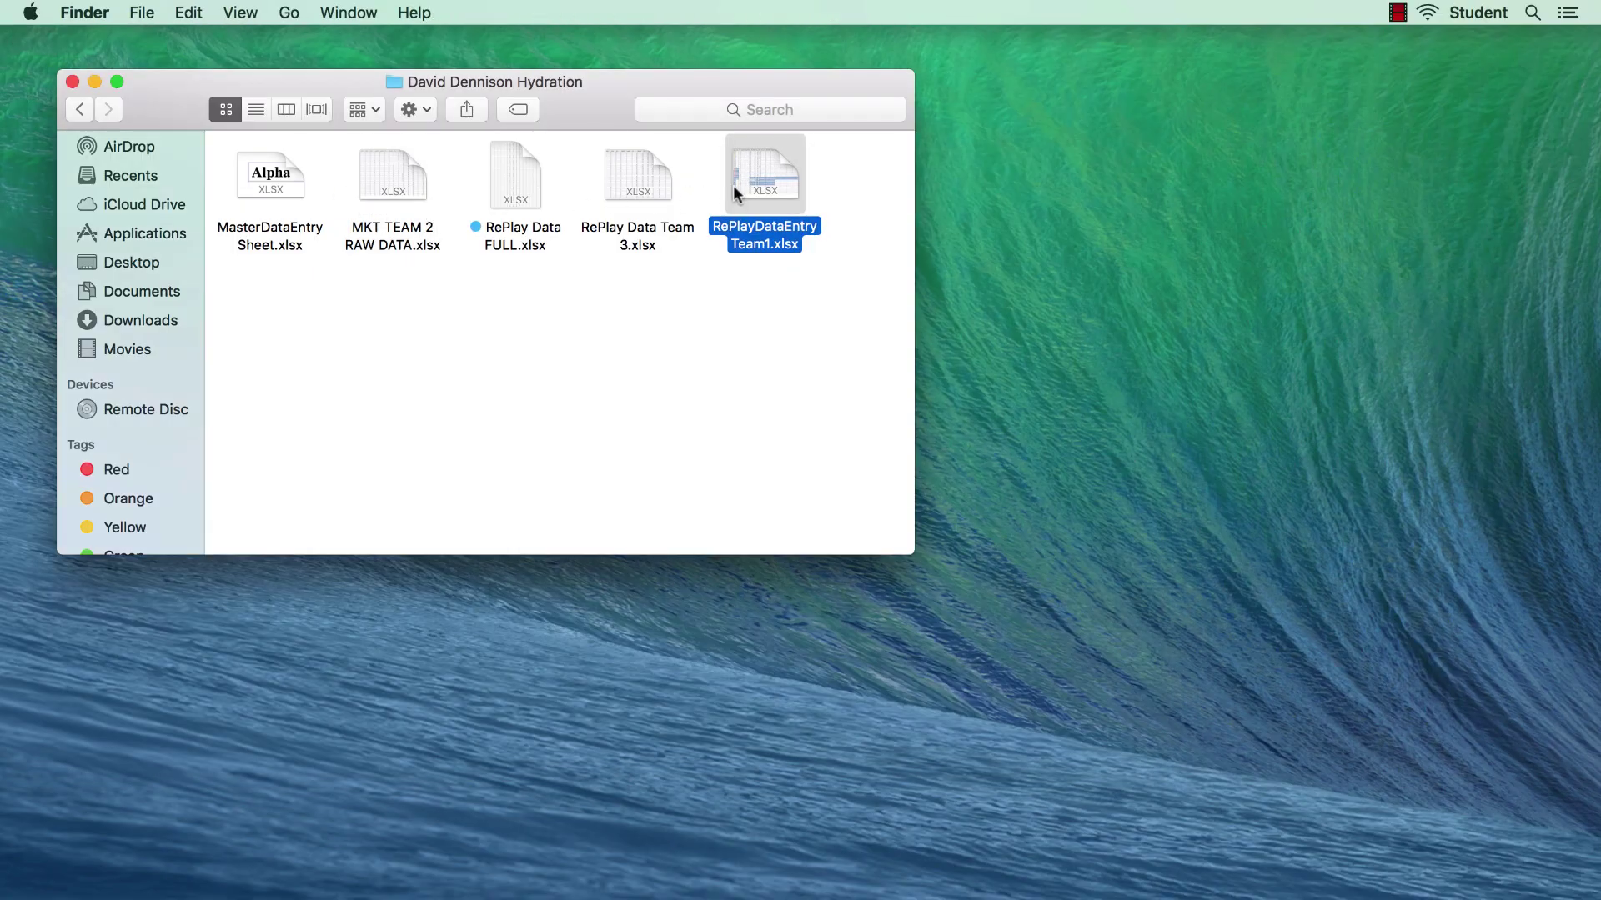
# Create a new folder named RAW in the hydration folder
pyautogui.click(688, 307)
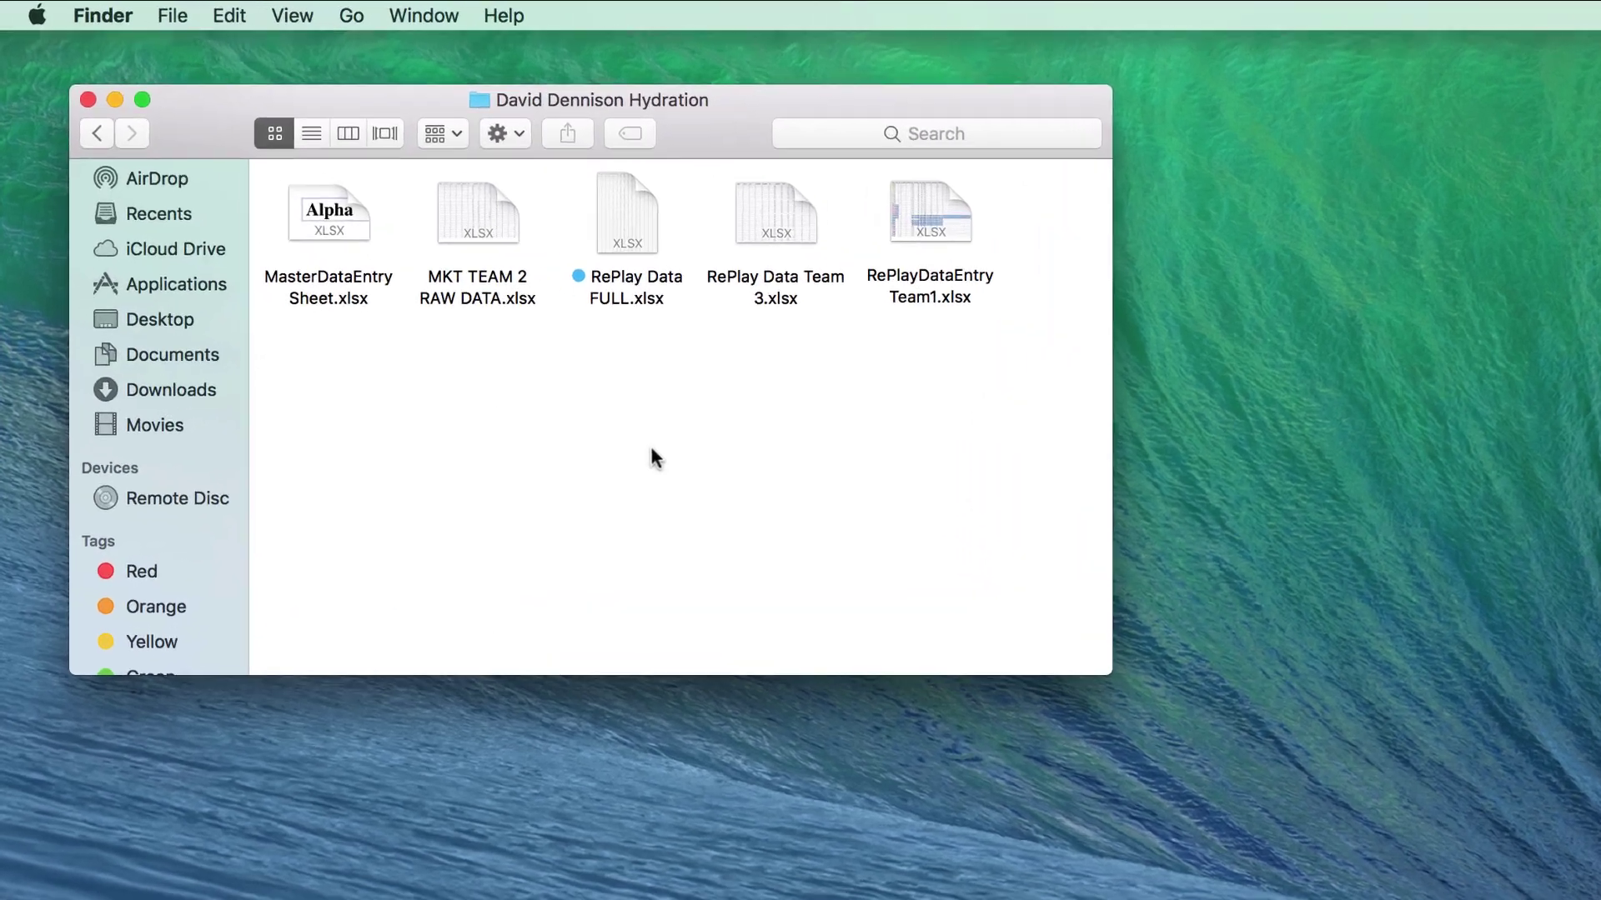
pyautogui.press('super+shift+n')
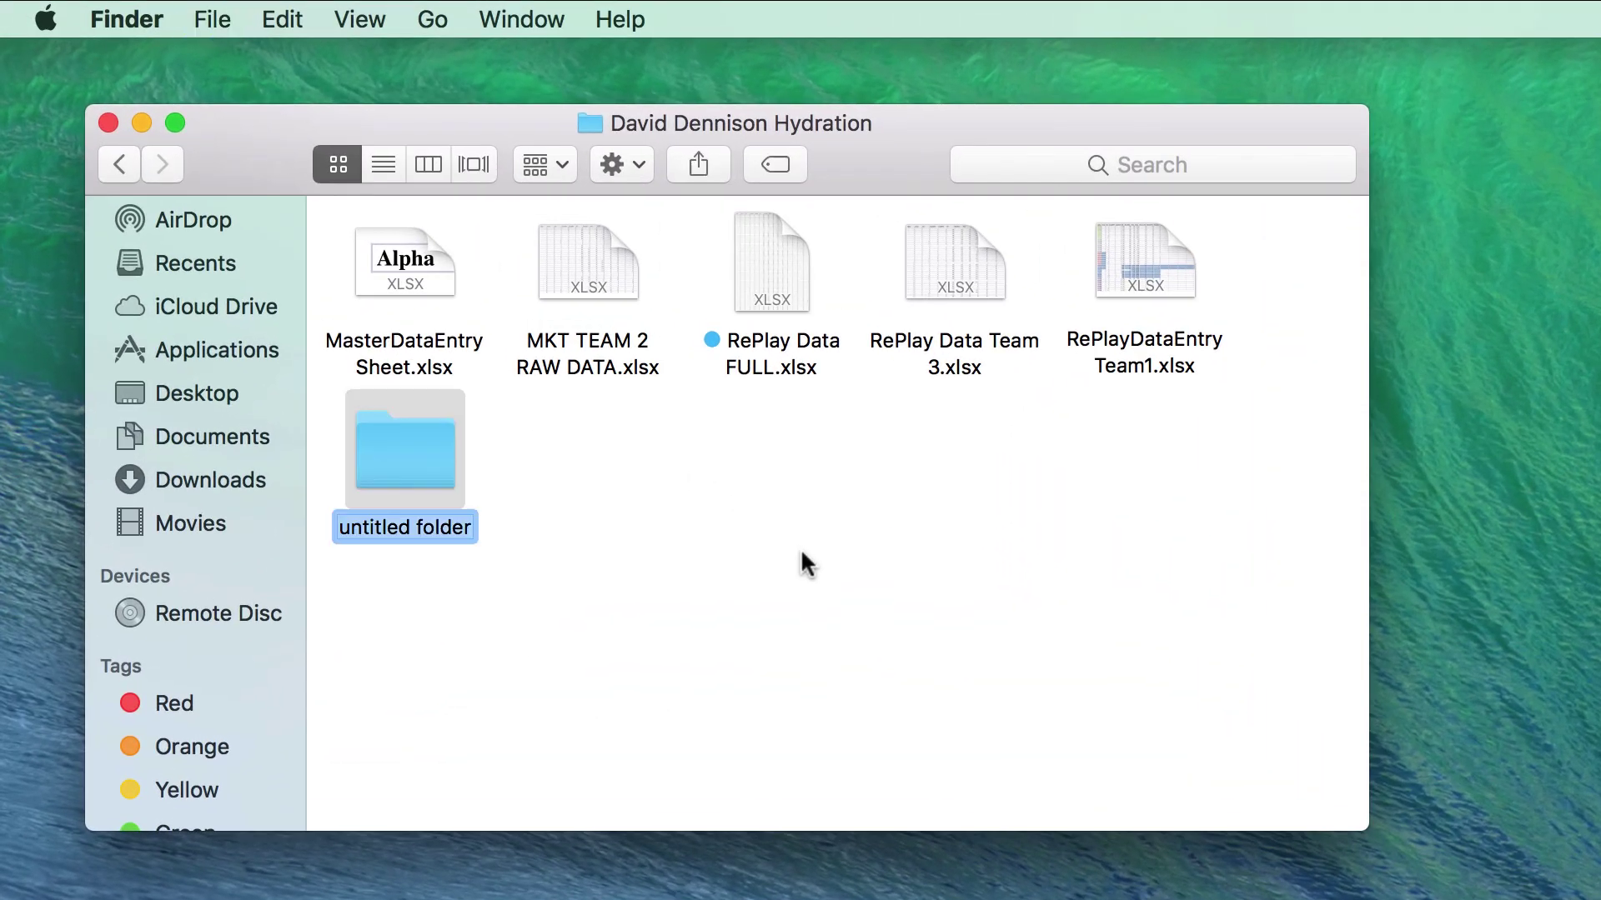
pyautogui.write('RAW')
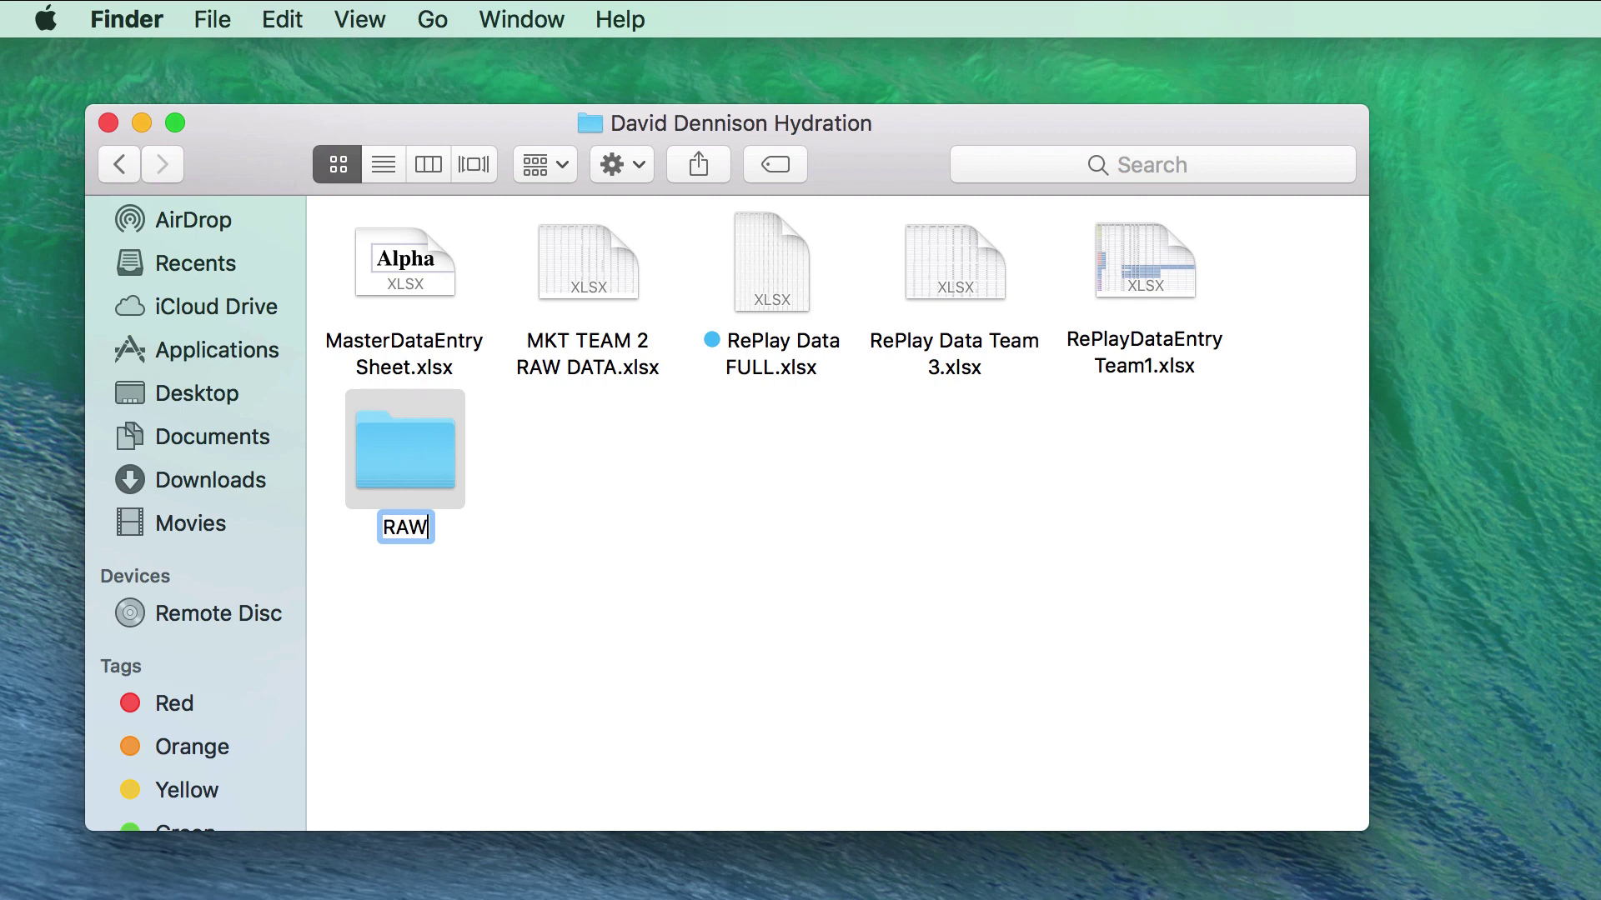
# Move the MasterDataEntry, MKT TEAM 2, Team 3 and Team1 workbooks into RAW
pyautogui.moveTo(342, 248); pyautogui.dragTo(584, 269)
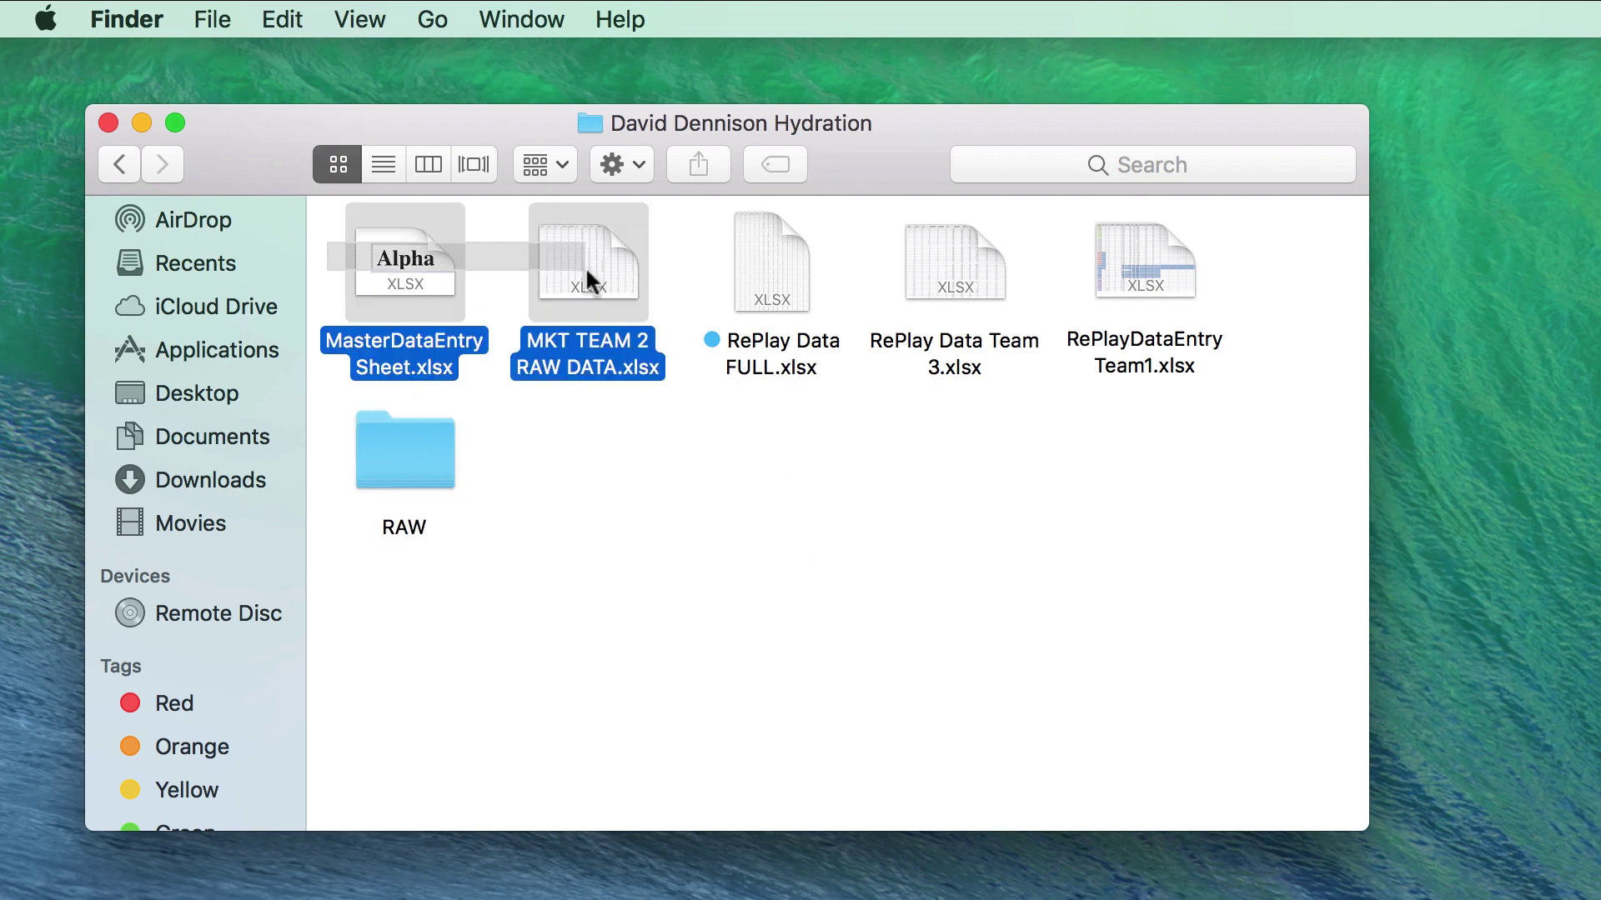
pyautogui.moveTo(402, 238); pyautogui.dragTo(402, 457)
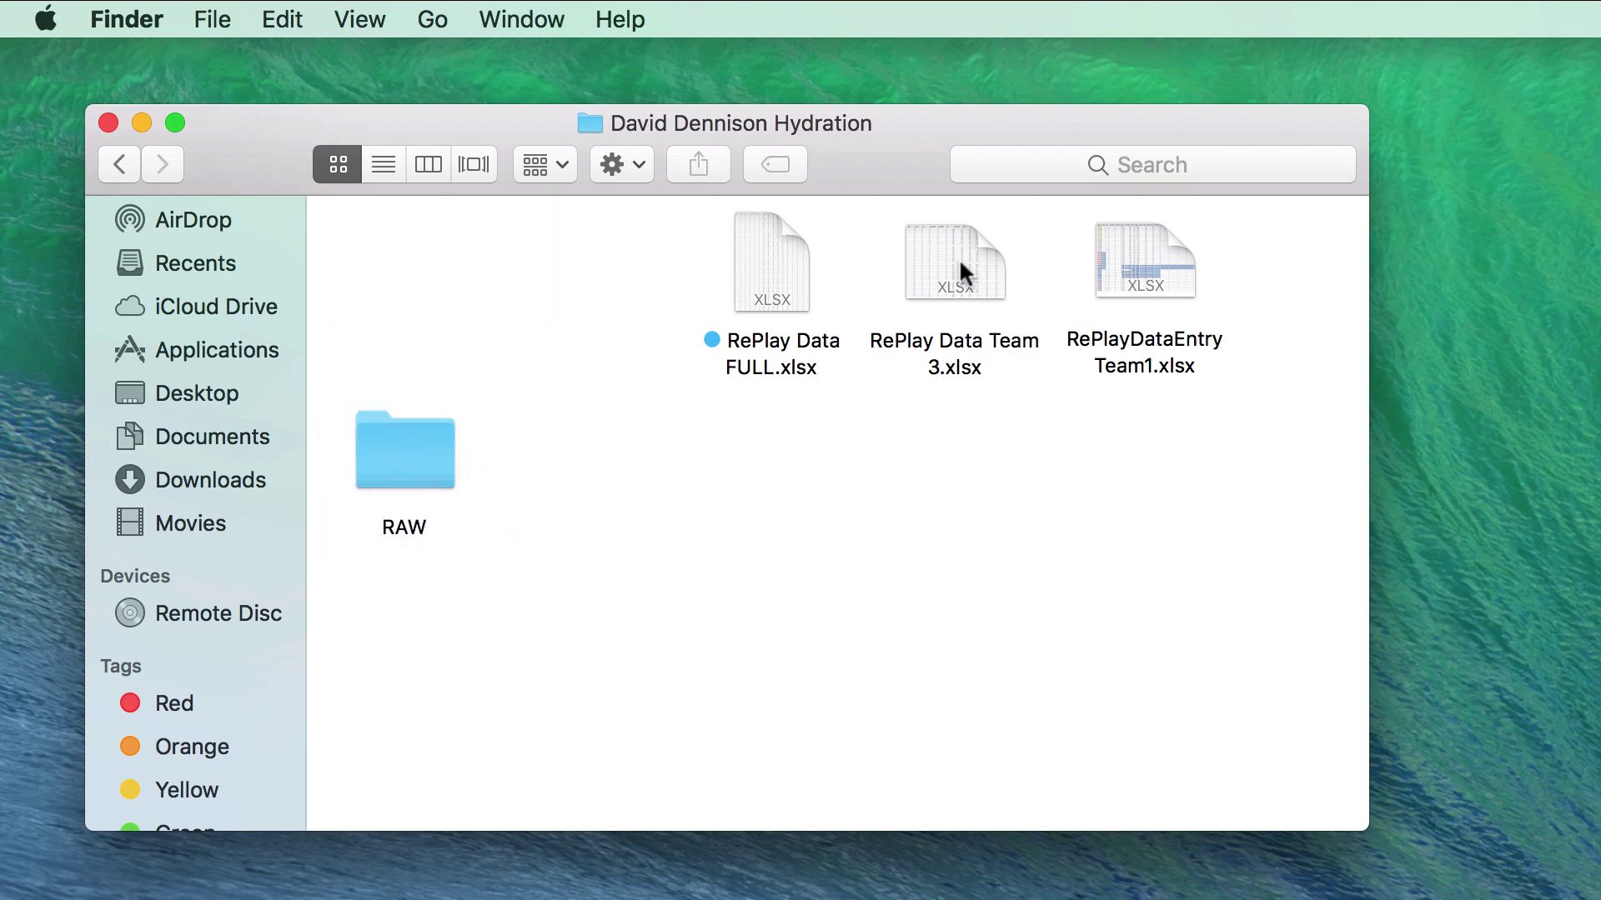
pyautogui.moveTo(872, 261); pyautogui.dragTo(1137, 293)
pyautogui.moveTo(941, 242); pyautogui.dragTo(414, 260)
pyautogui.moveTo(775, 274); pyautogui.dragTo(577, 271)
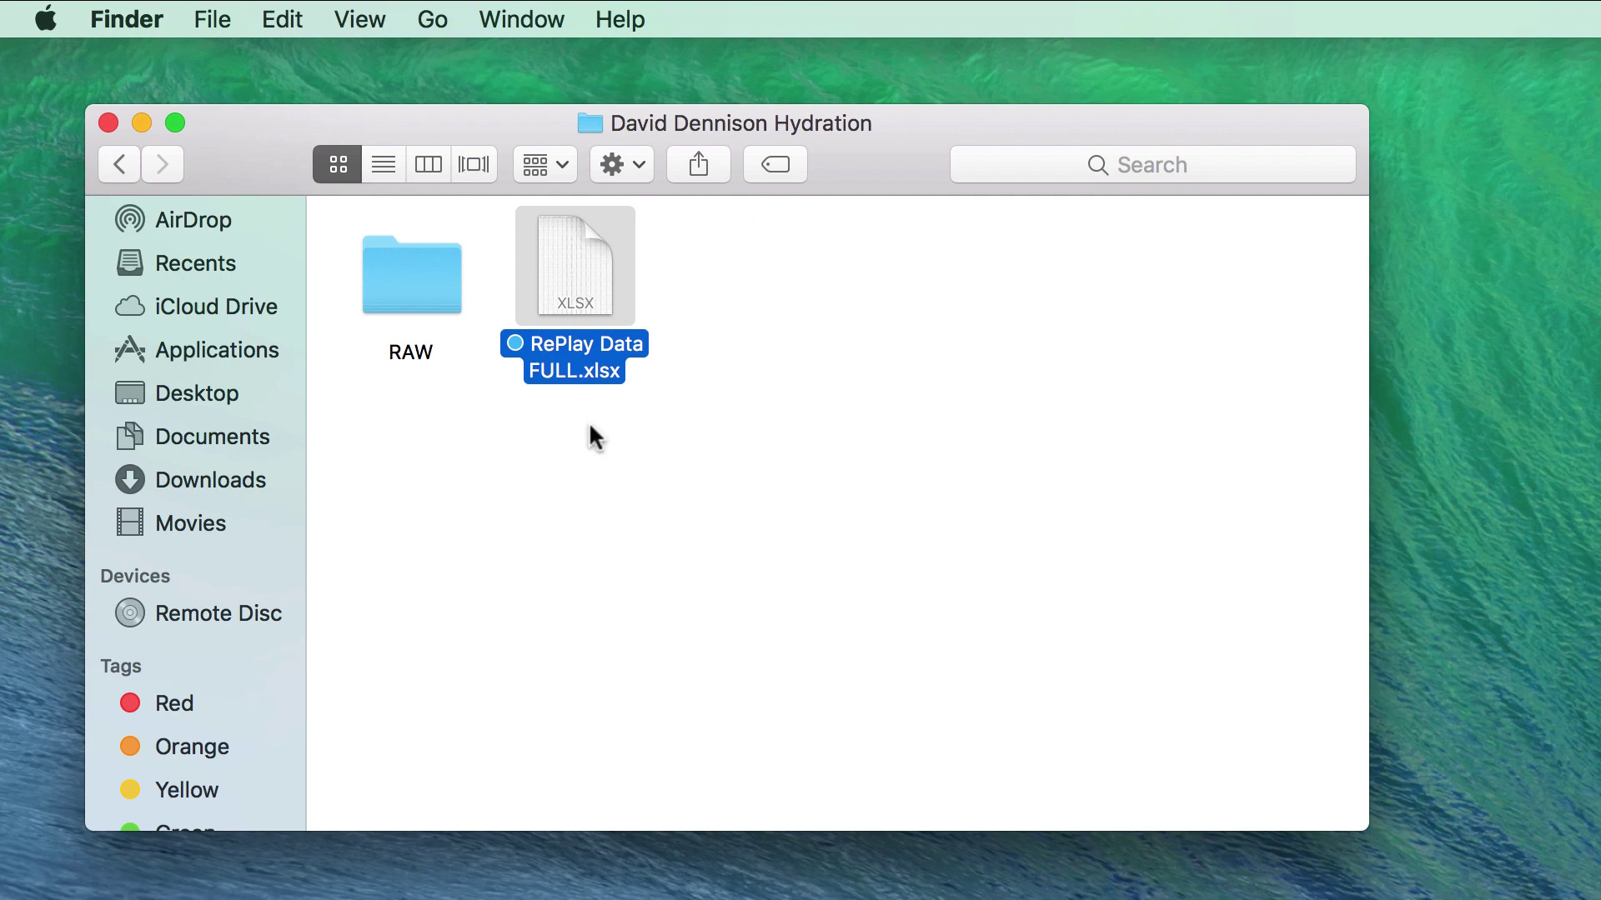
pyautogui.doubleClick(568, 266)
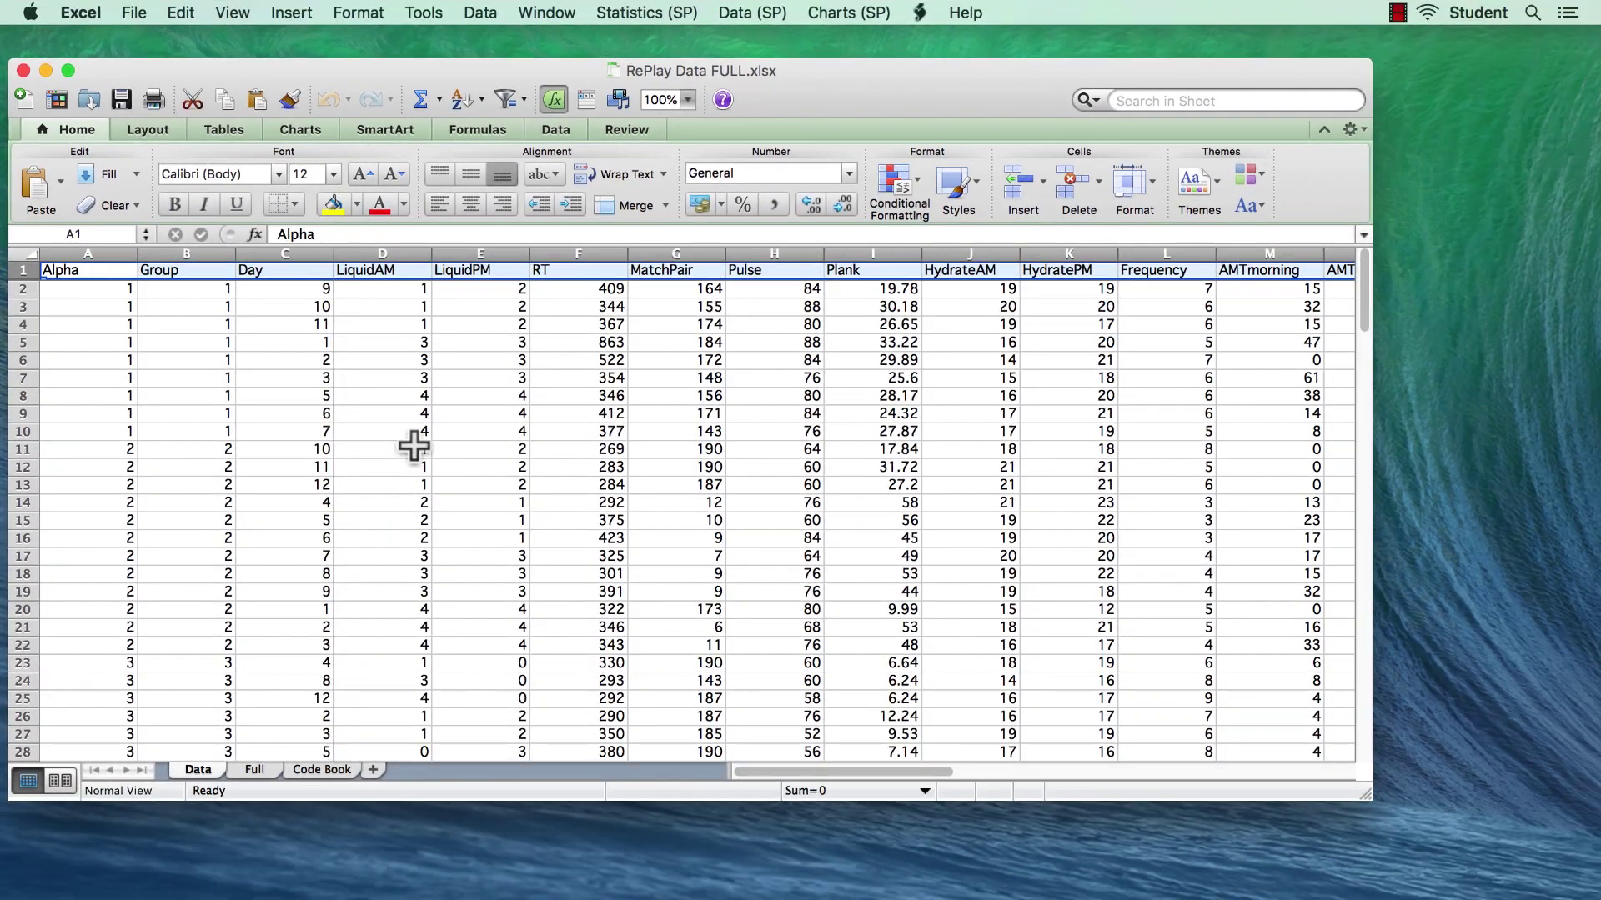
pyautogui.scroll(-5, 421, 454)
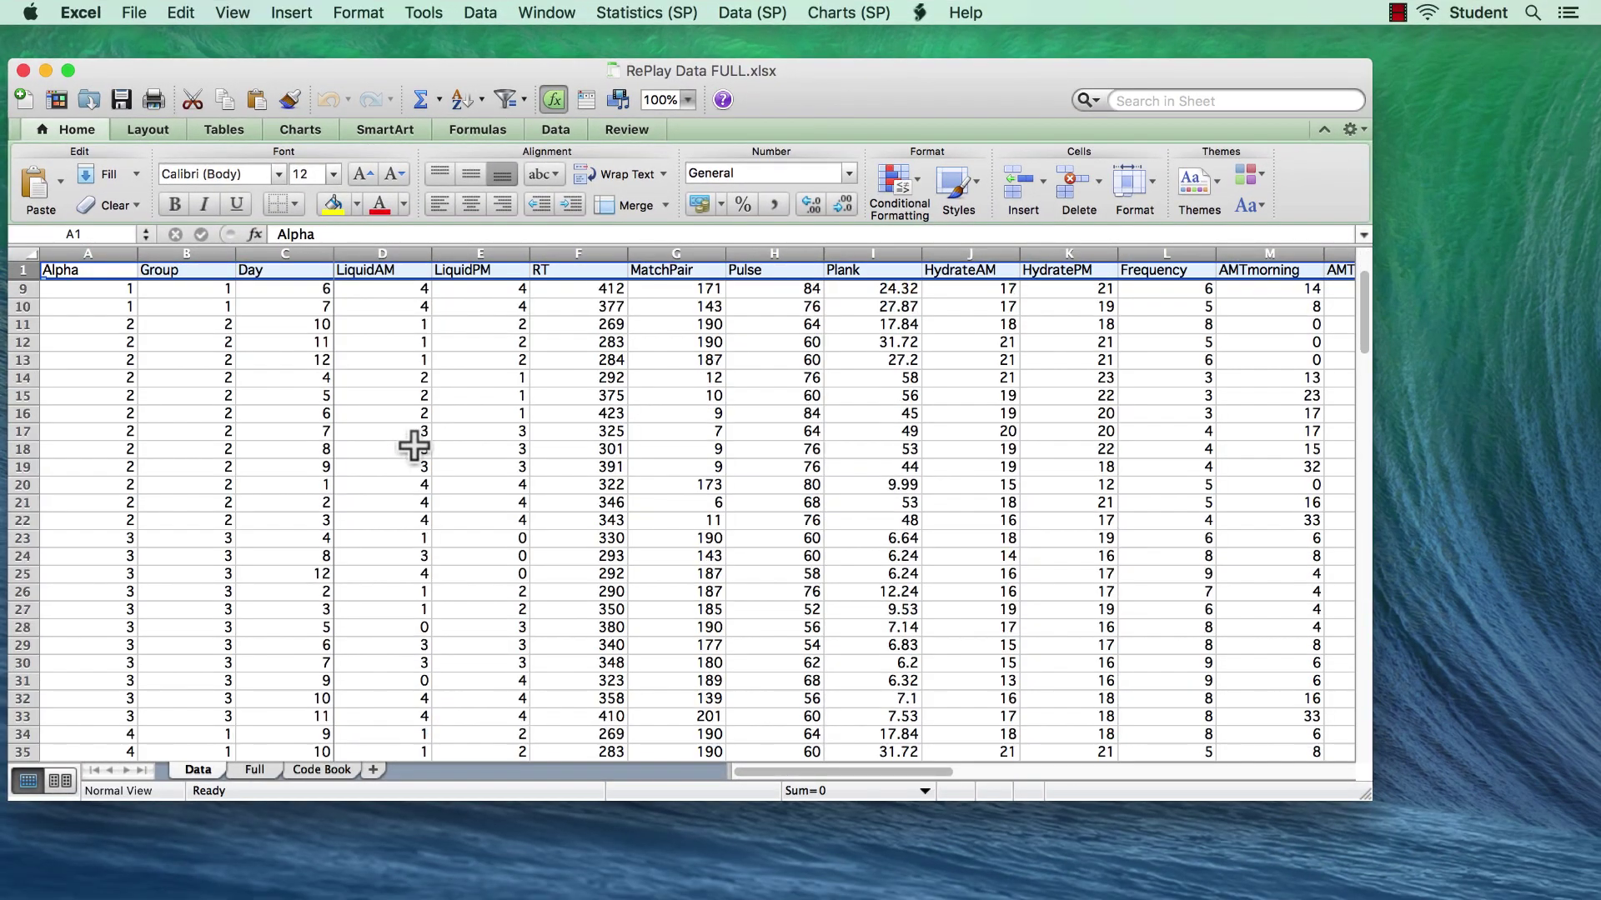
pyautogui.scroll(-3, 414, 447)
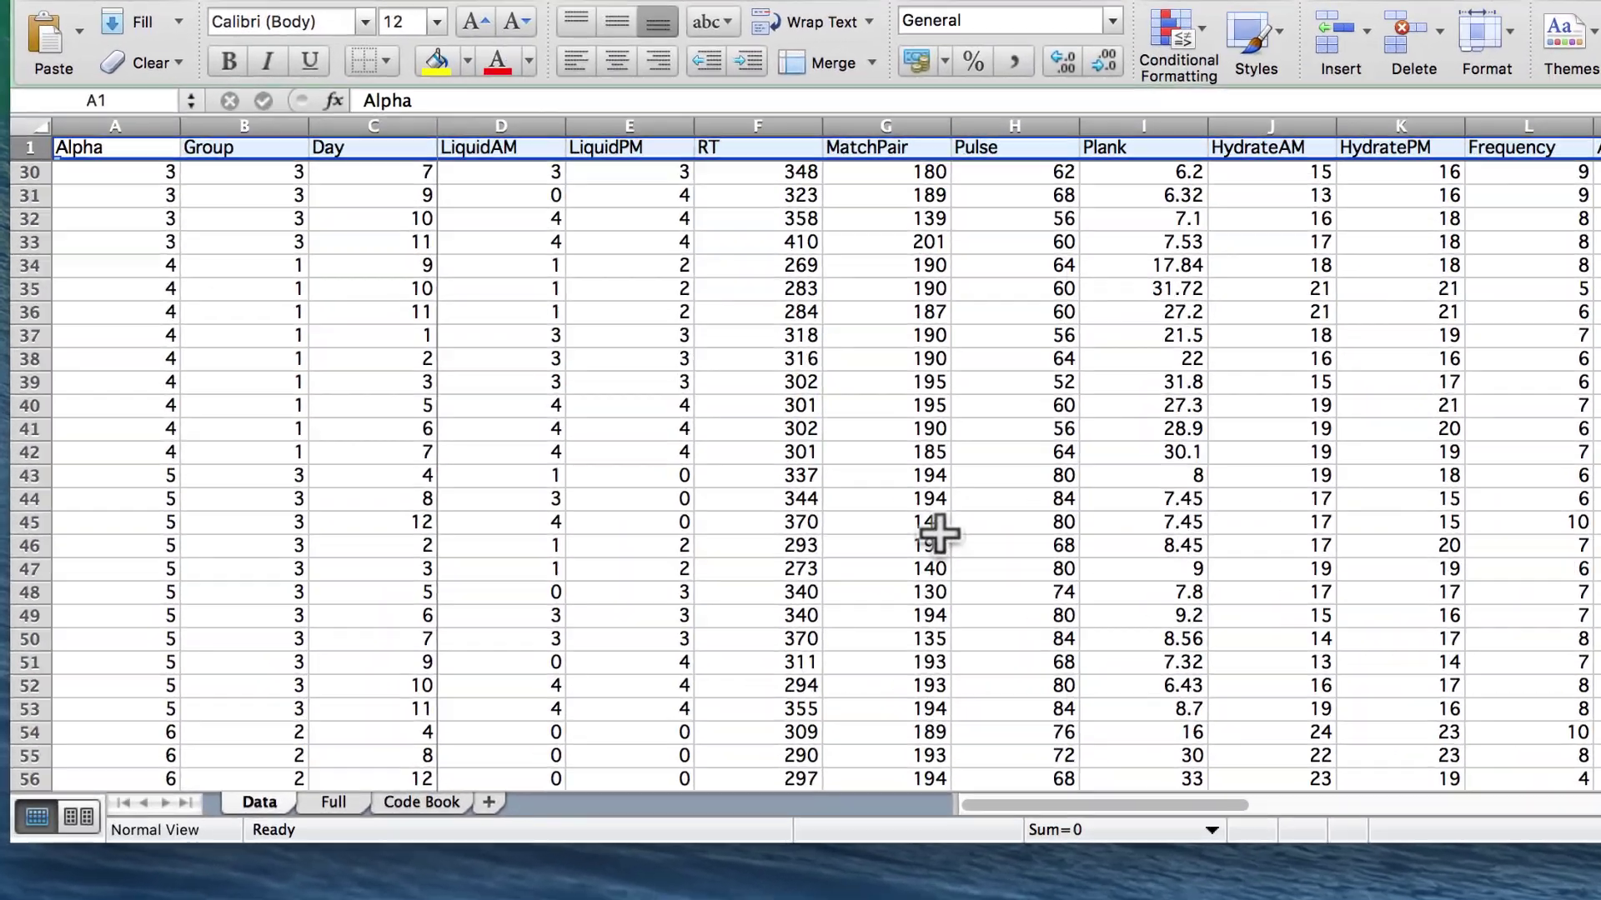
pyautogui.scroll(9, 223, 463)
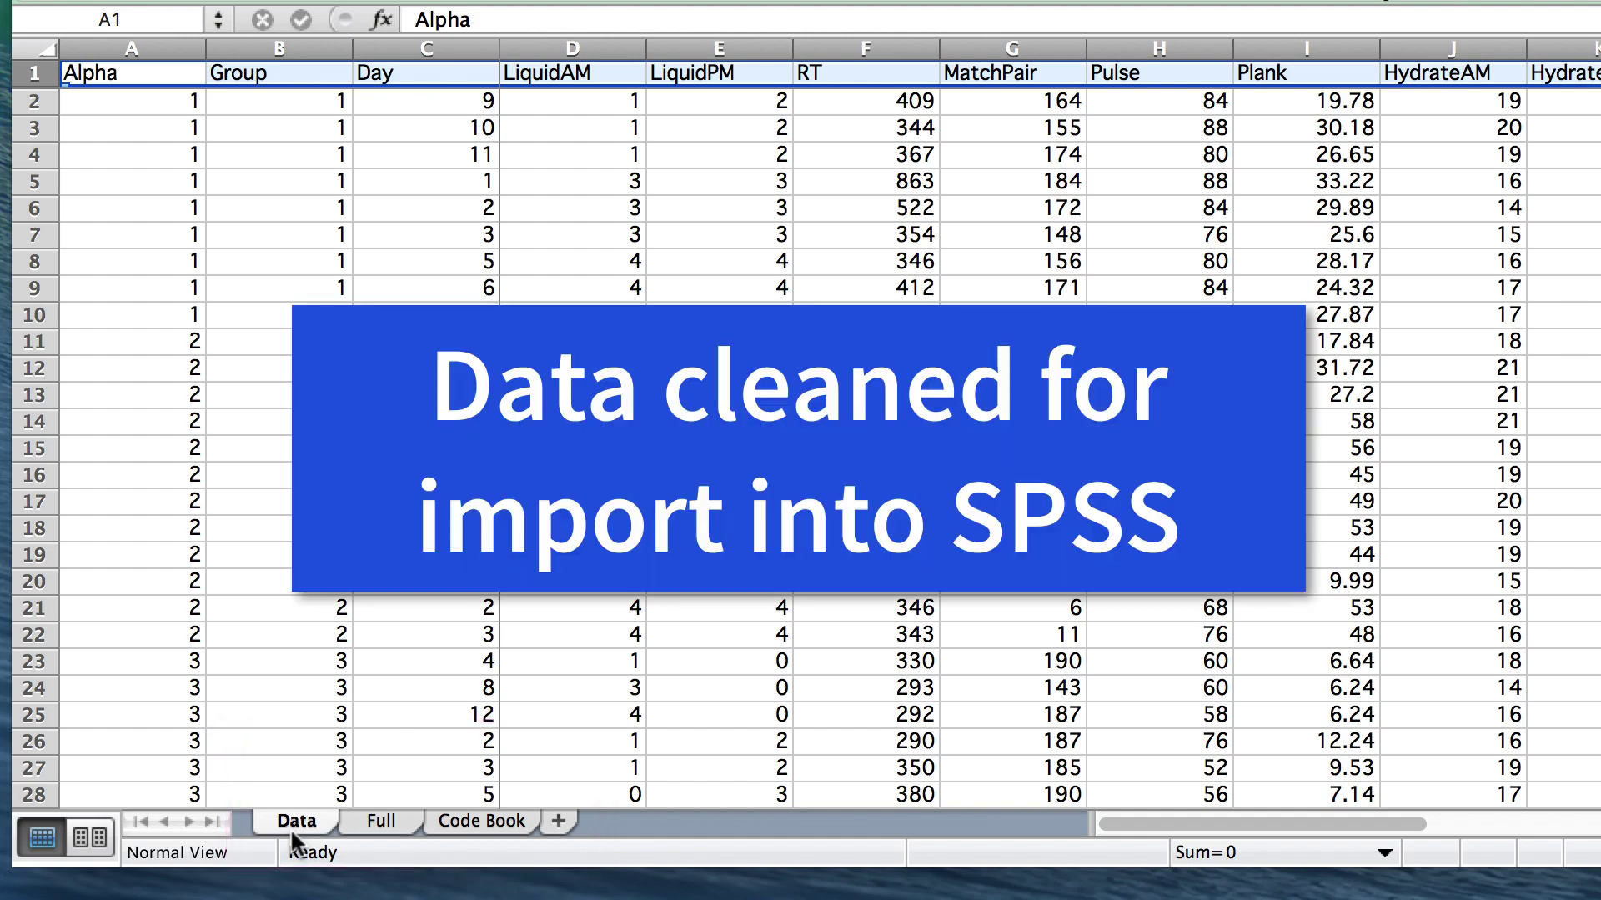
pyautogui.hscroll(5, 357, 762)
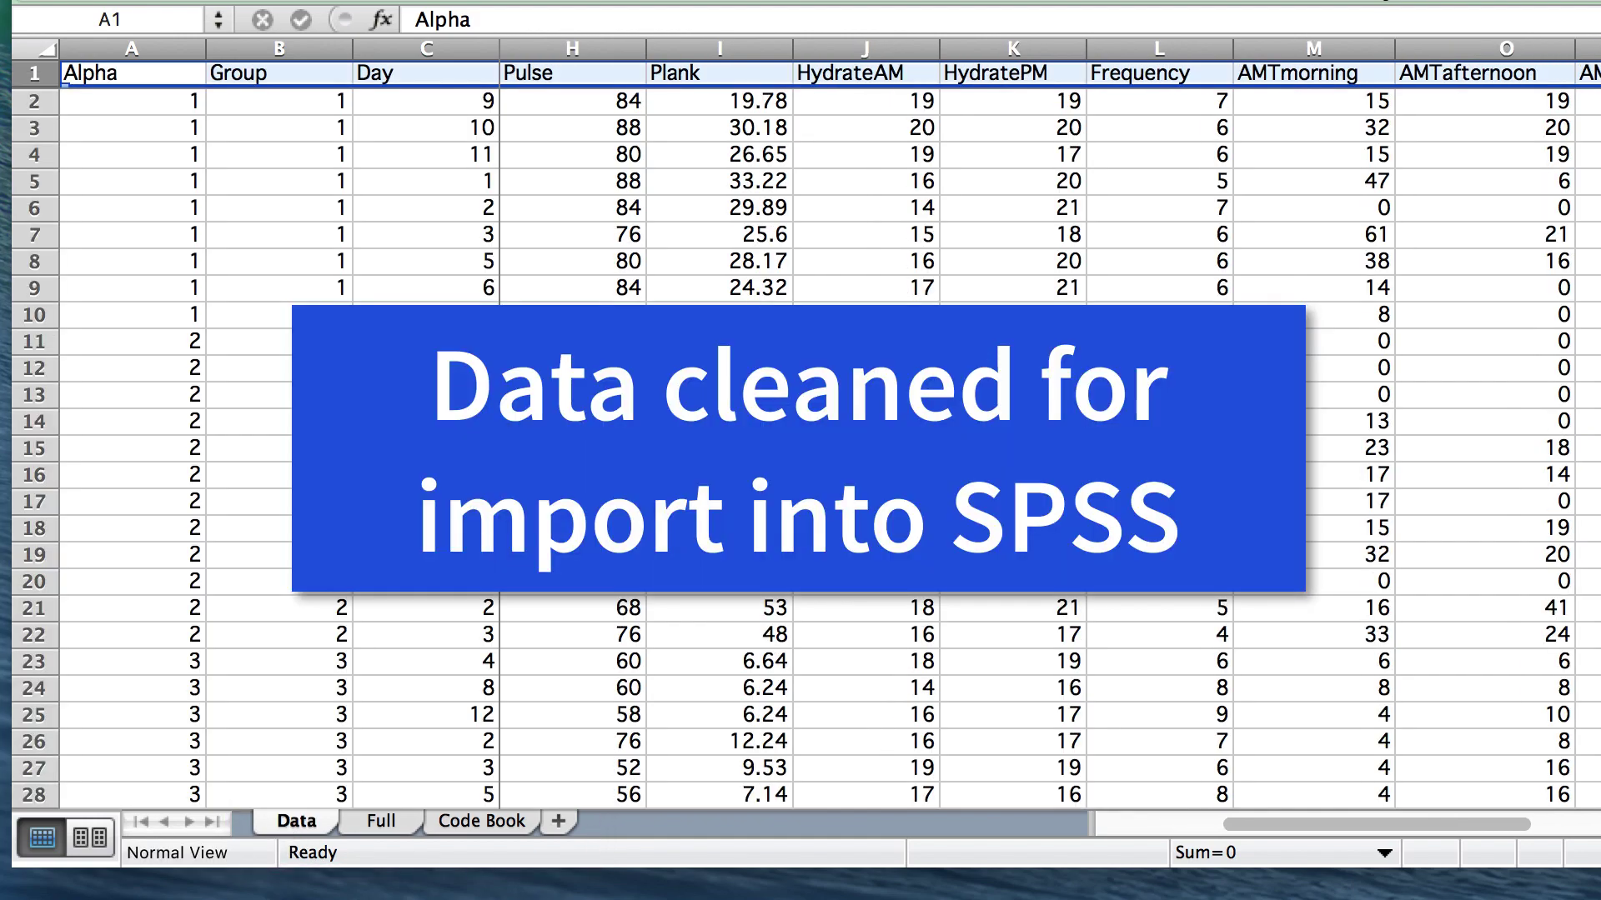
pyautogui.hscroll(-5, 1039, 505)
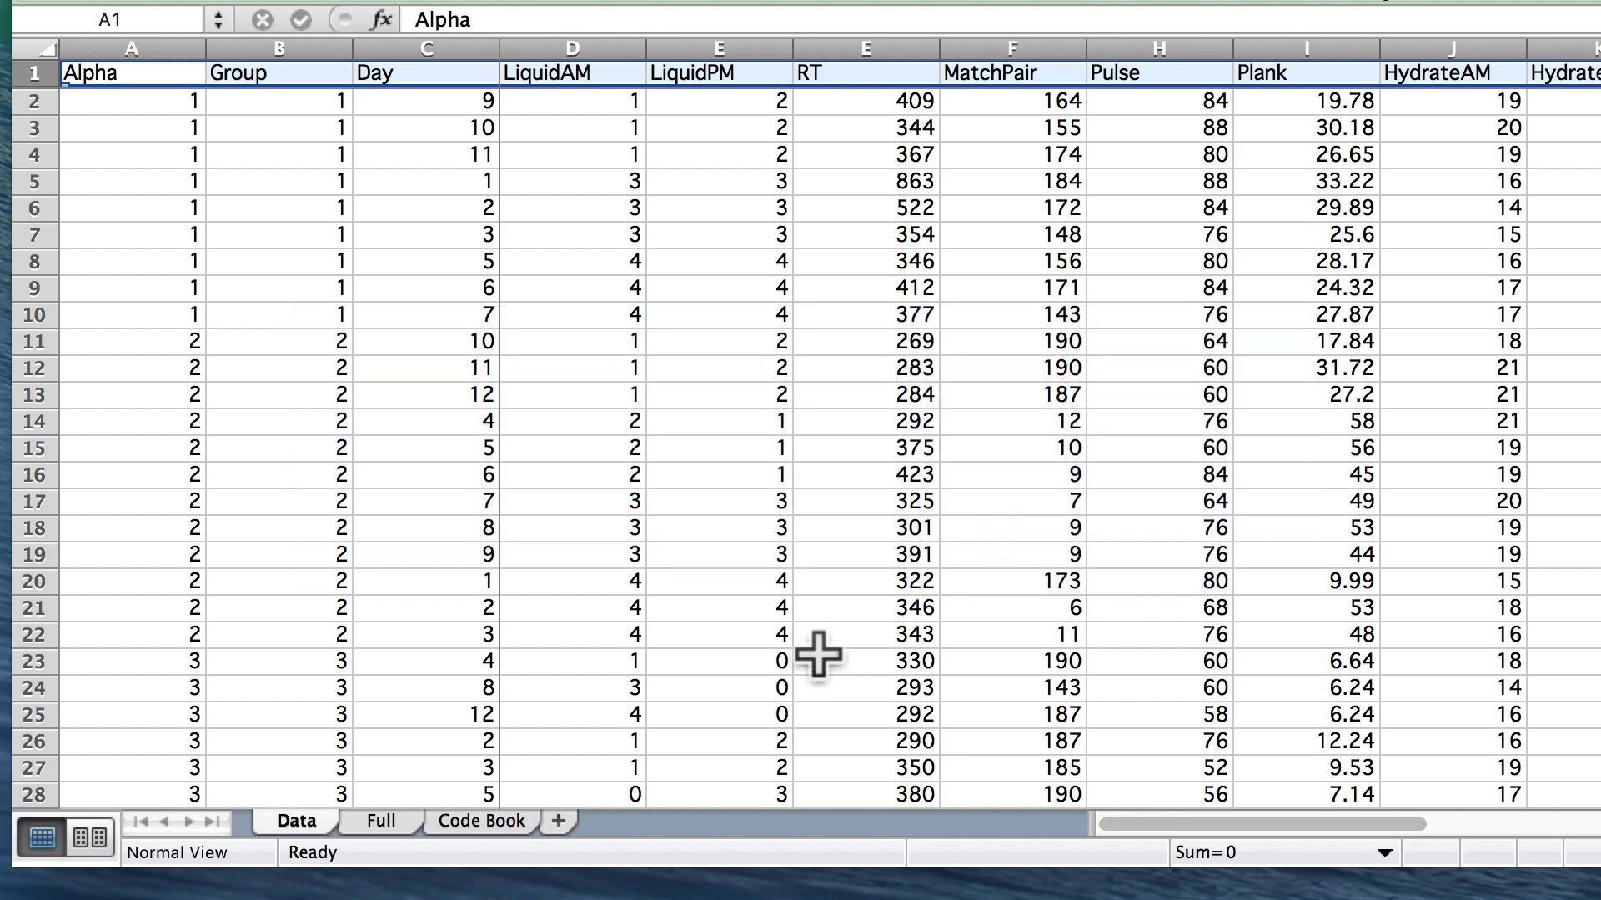
pyautogui.click(384, 822)
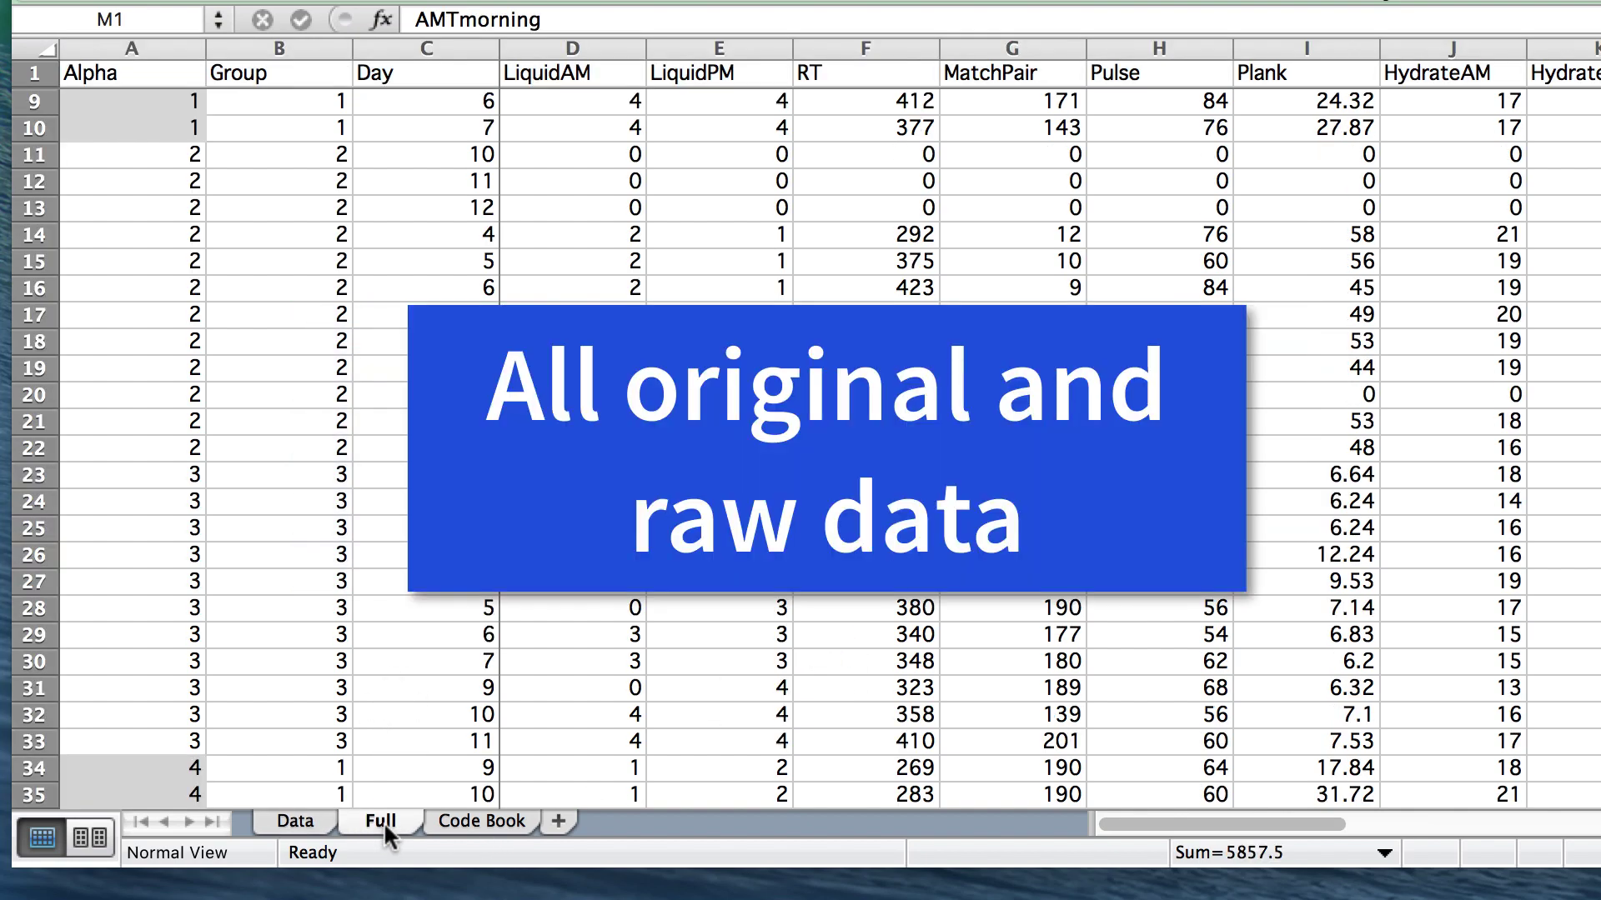
pyautogui.hscroll(5, 1038, 596)
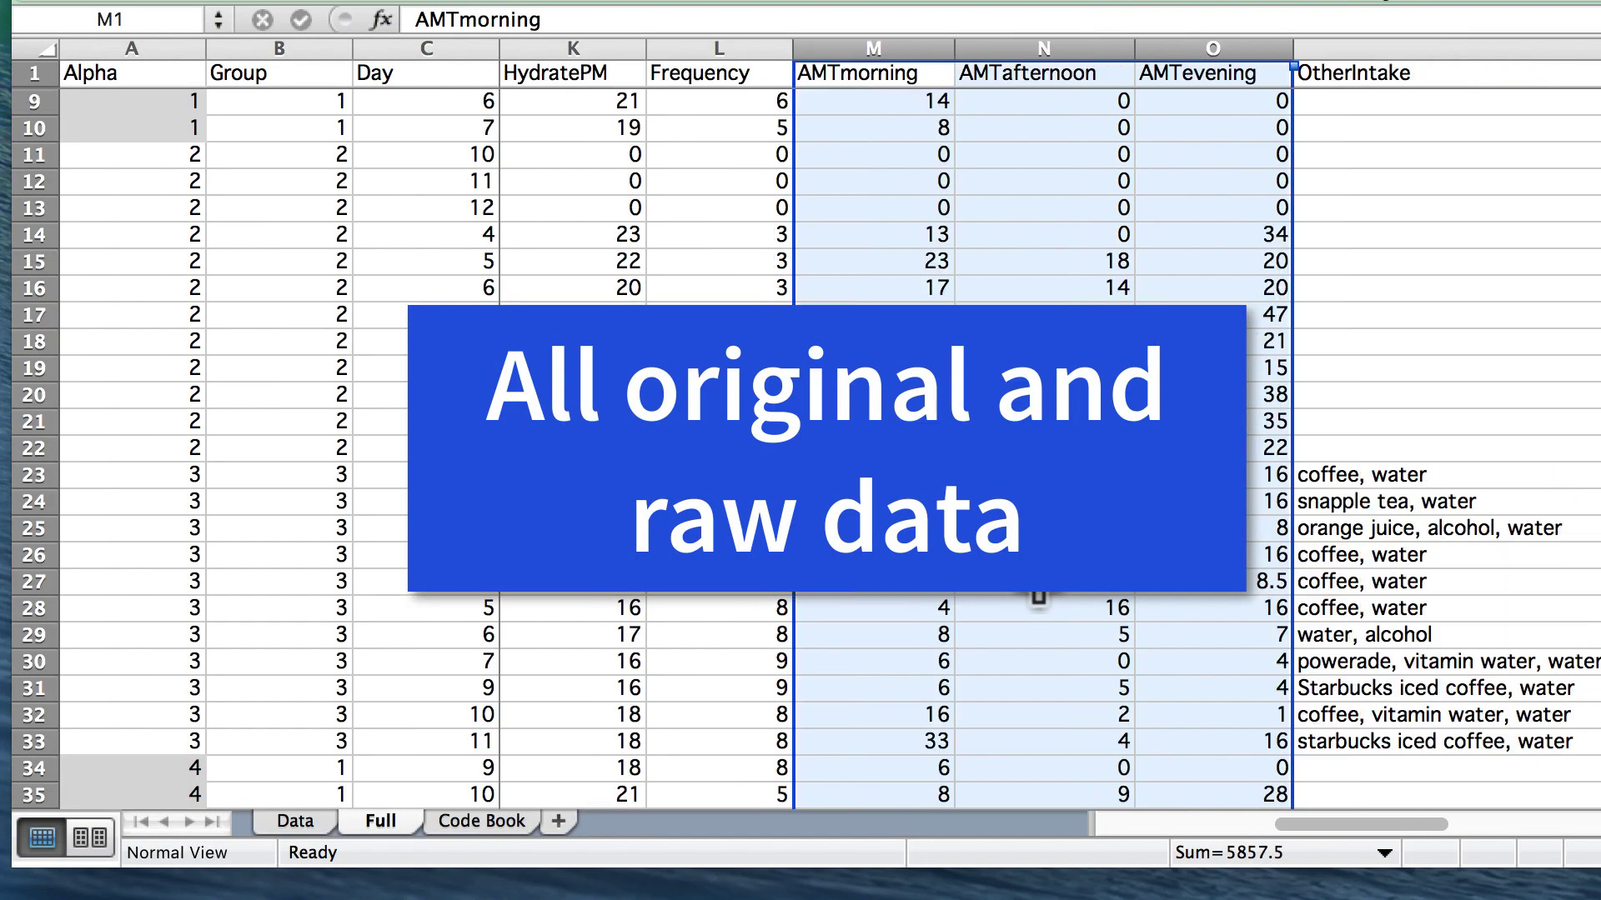
pyautogui.hscroll(4, 1133, 387)
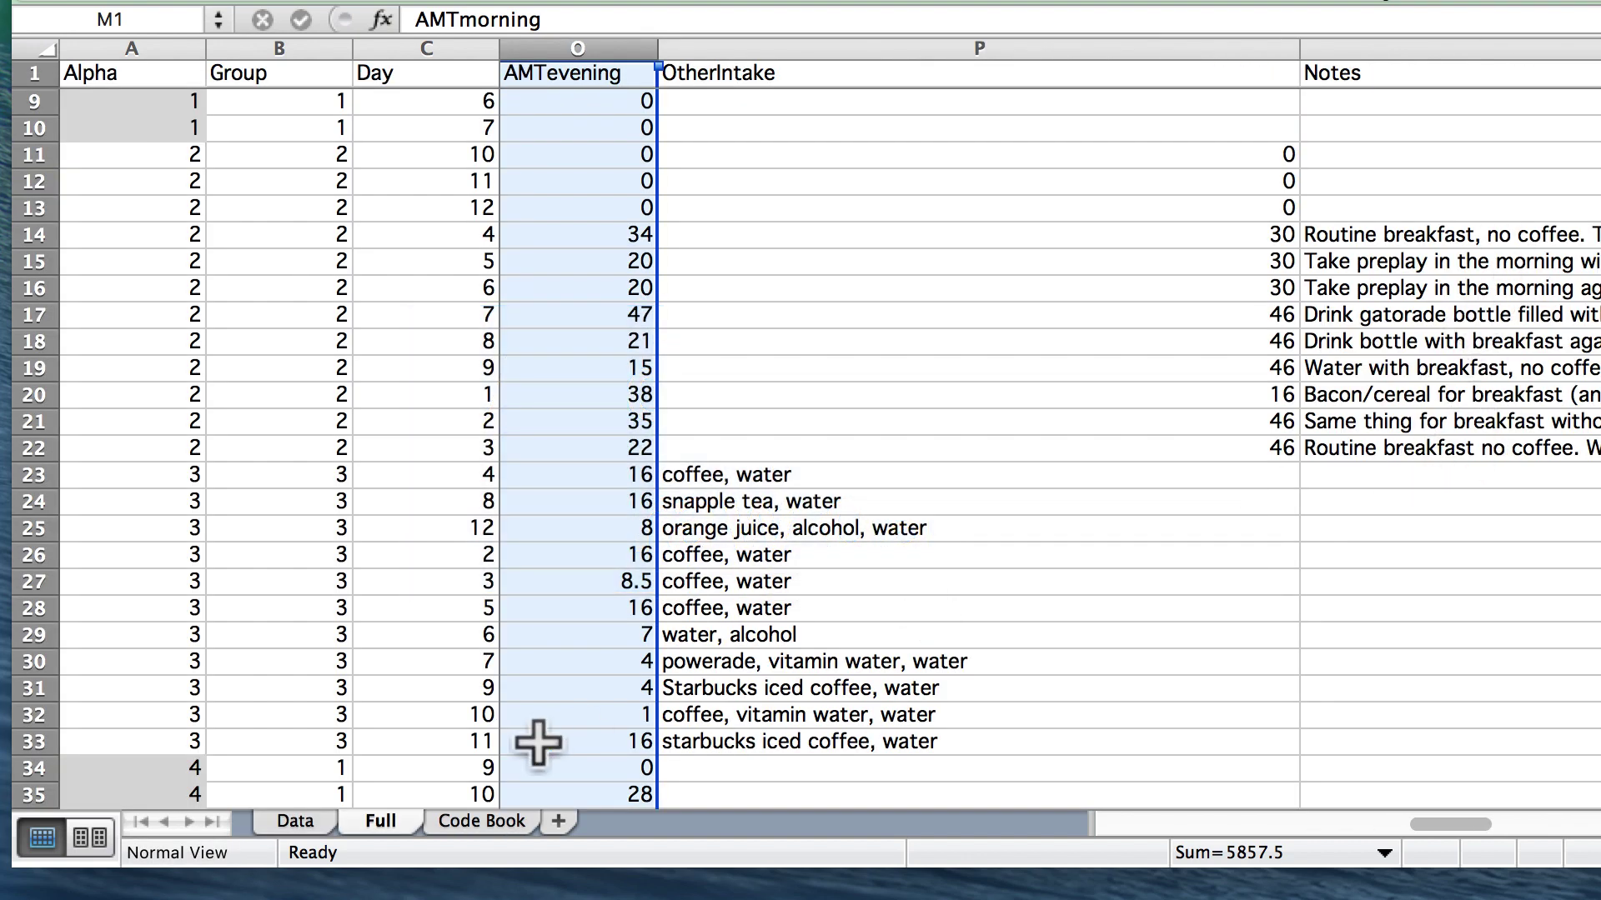
pyautogui.click(494, 823)
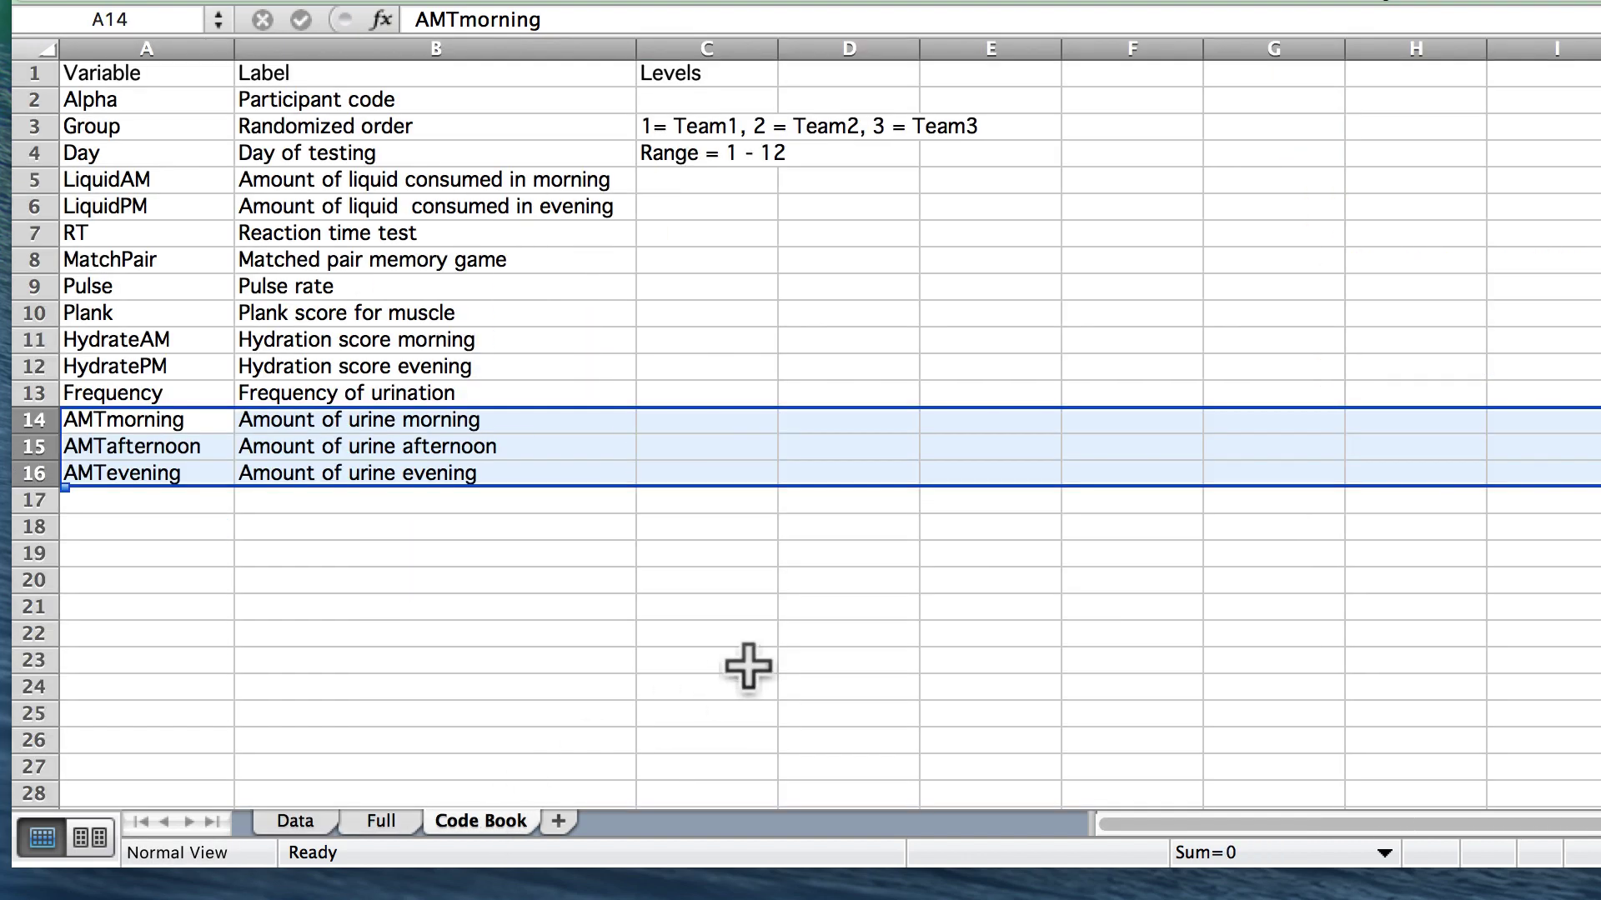
pyautogui.click(746, 663)
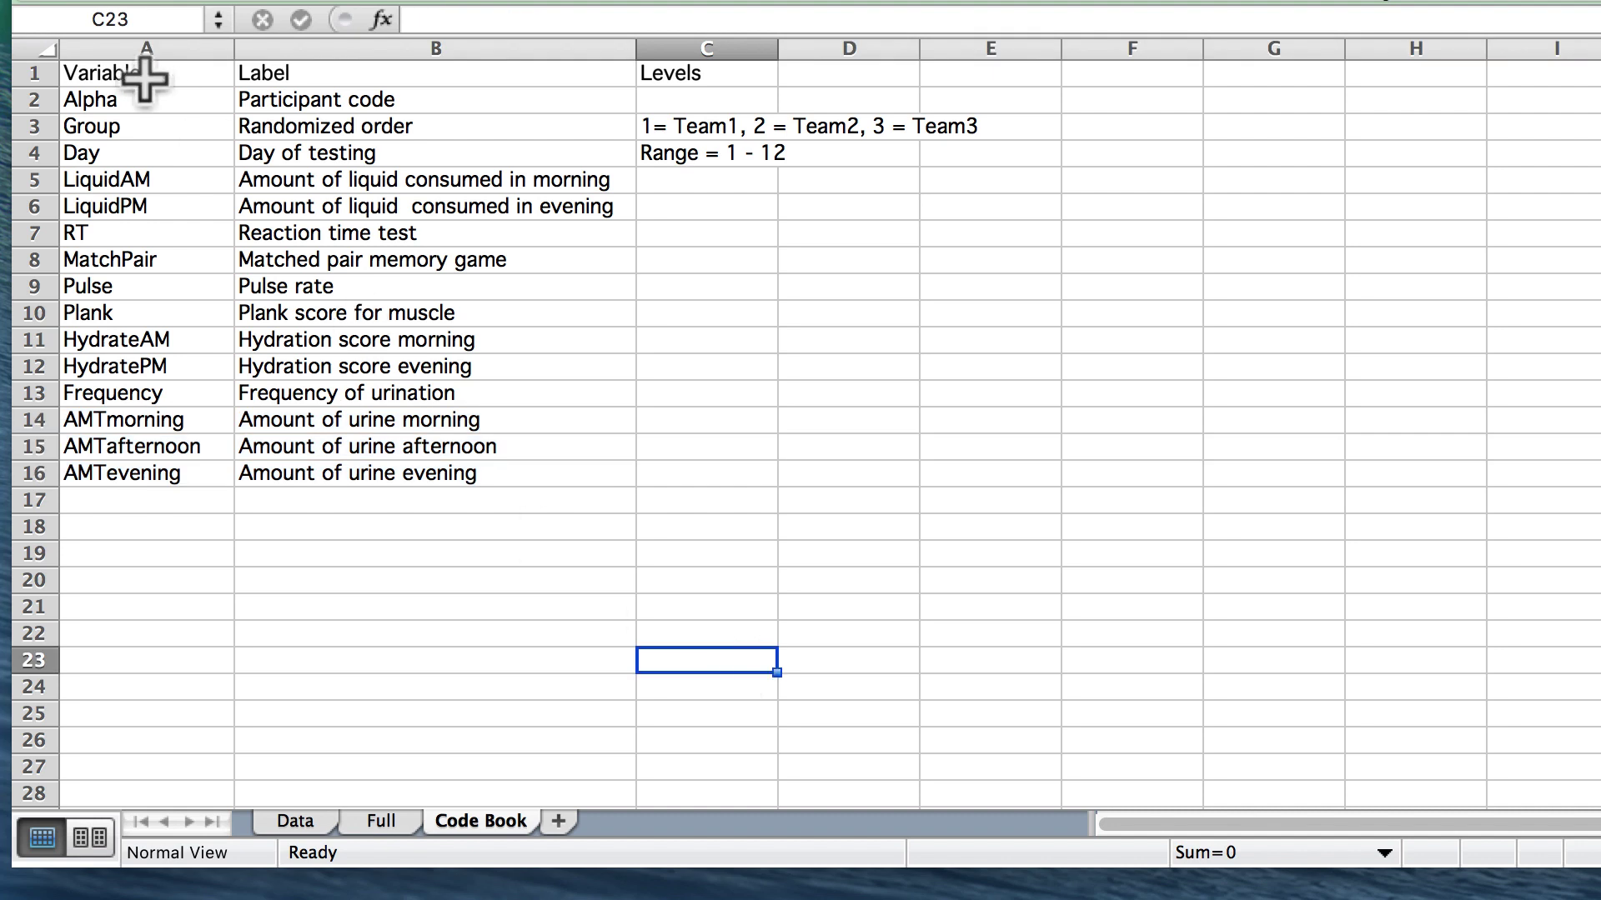
pyautogui.click(193, 46)
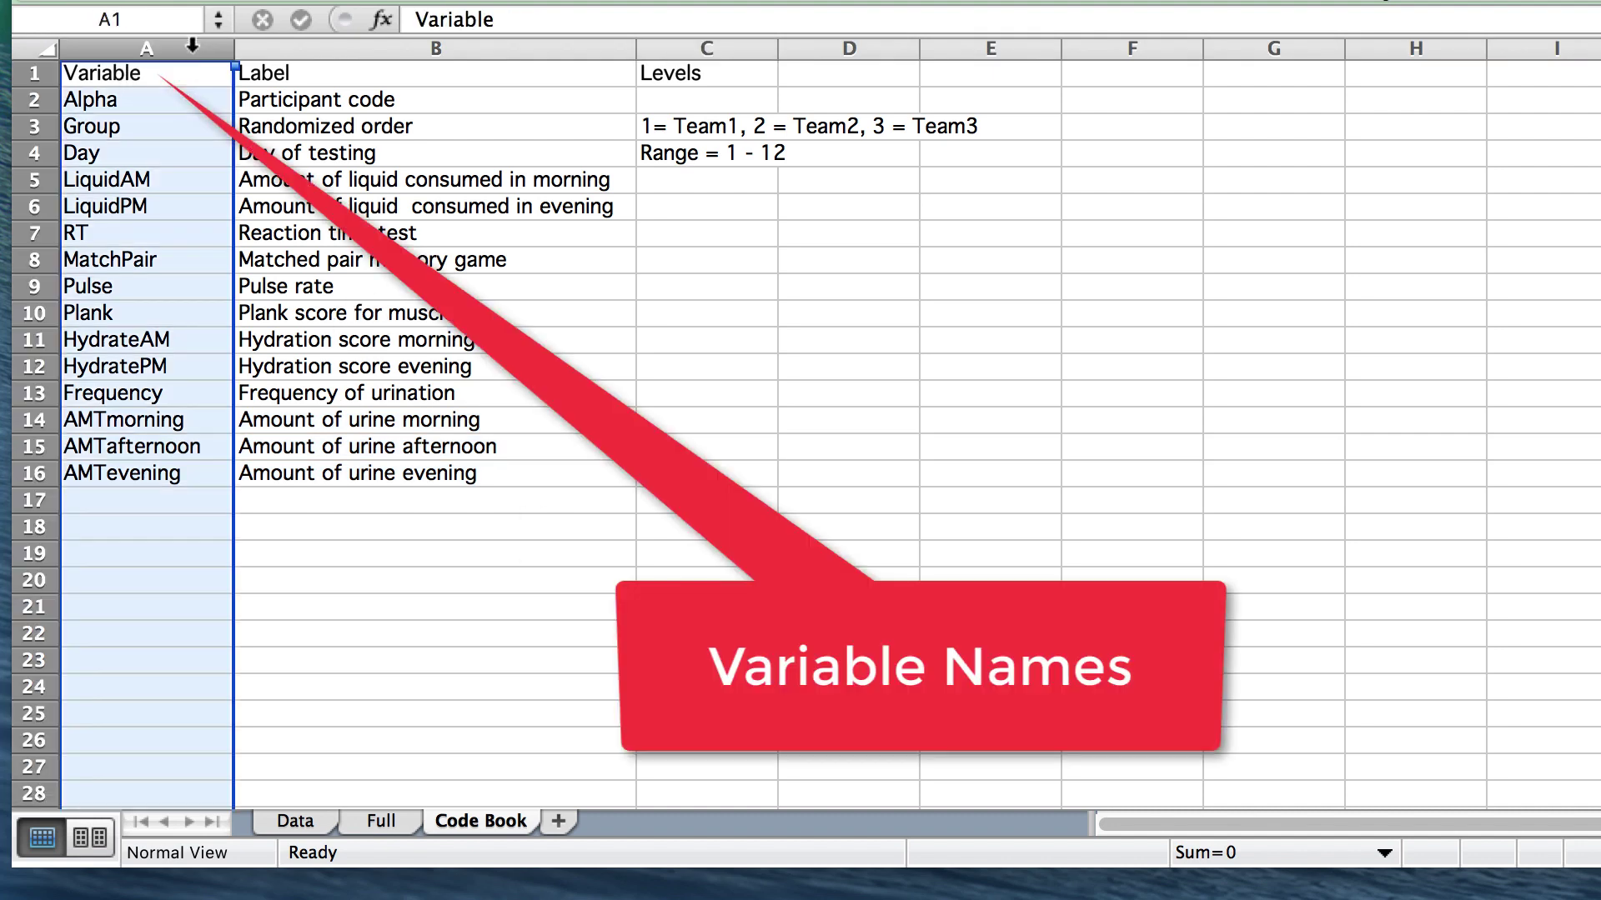
pyautogui.click(355, 46)
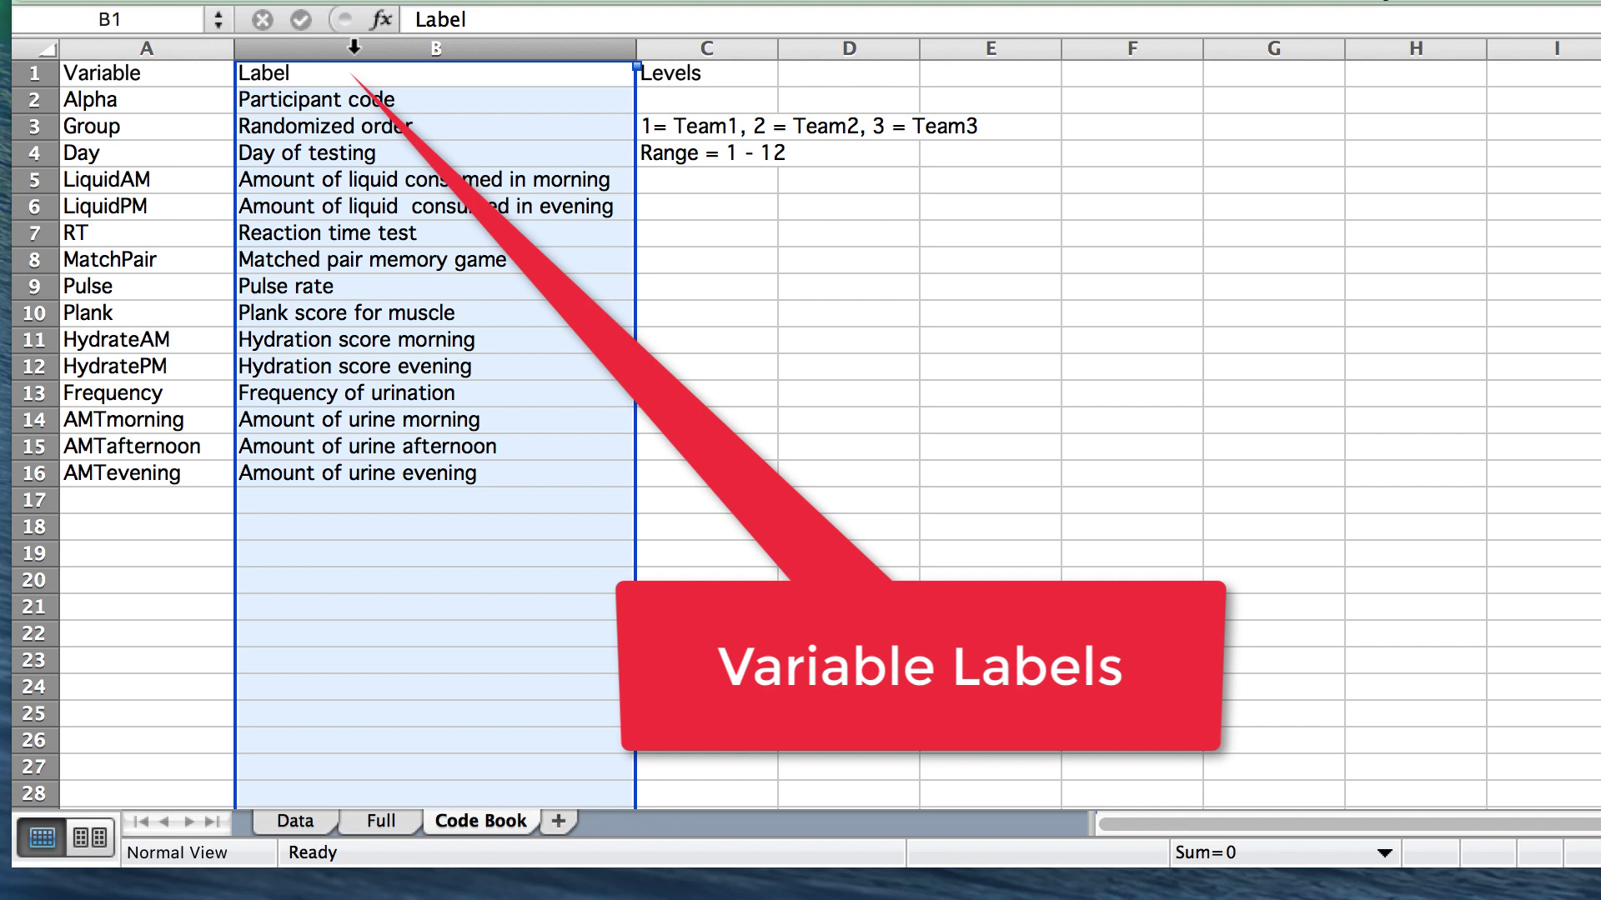
pyautogui.click(692, 50)
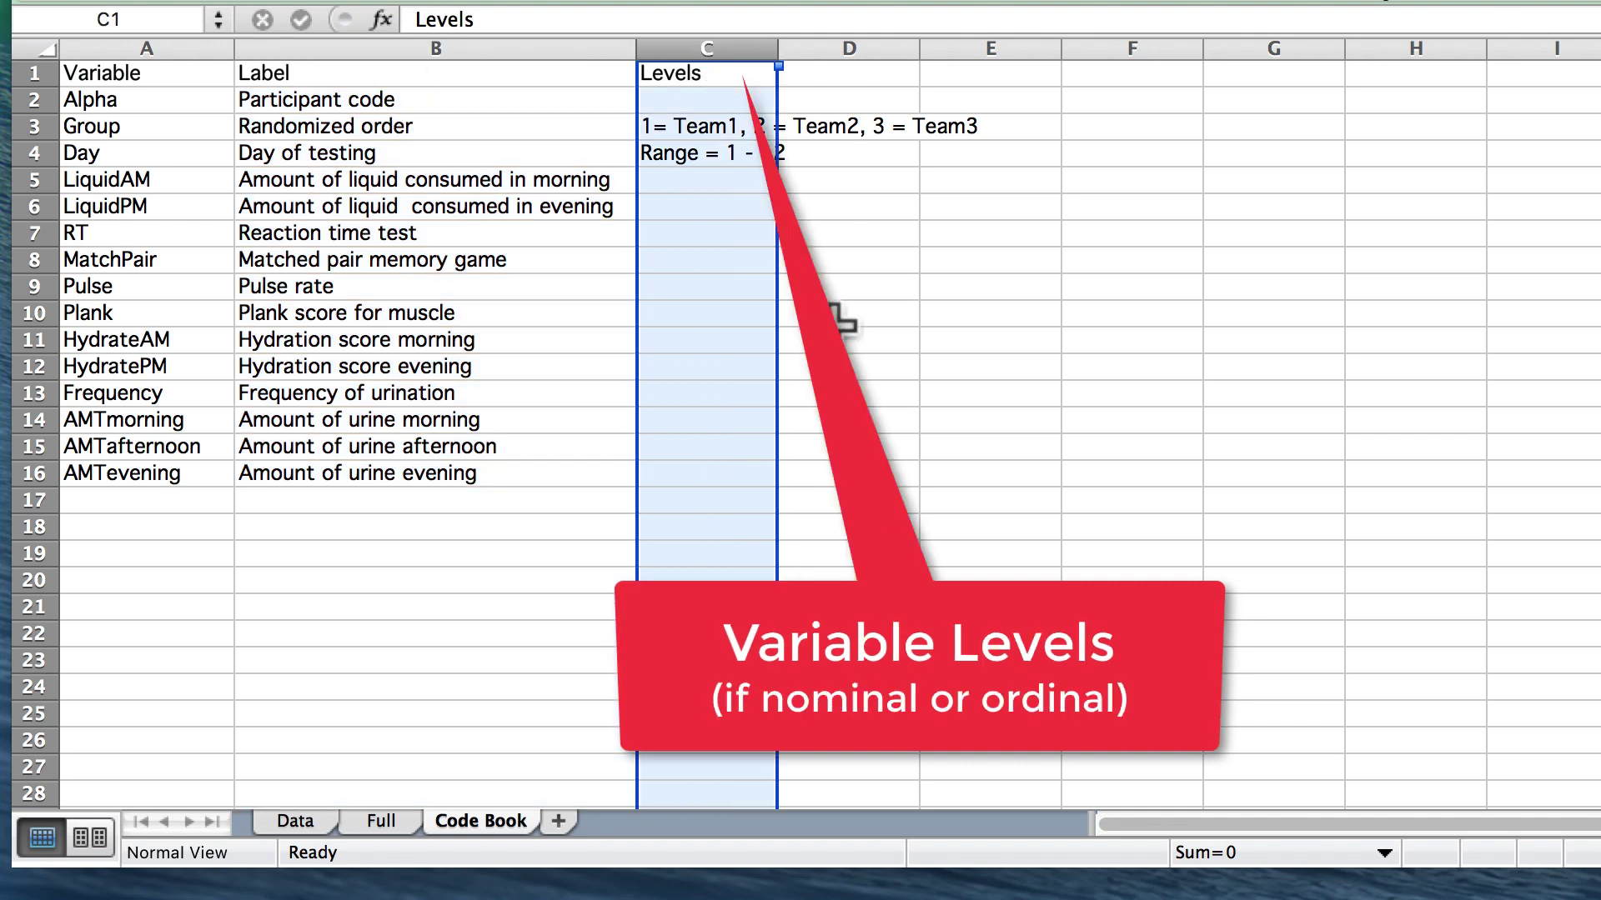
pyautogui.click(725, 496)
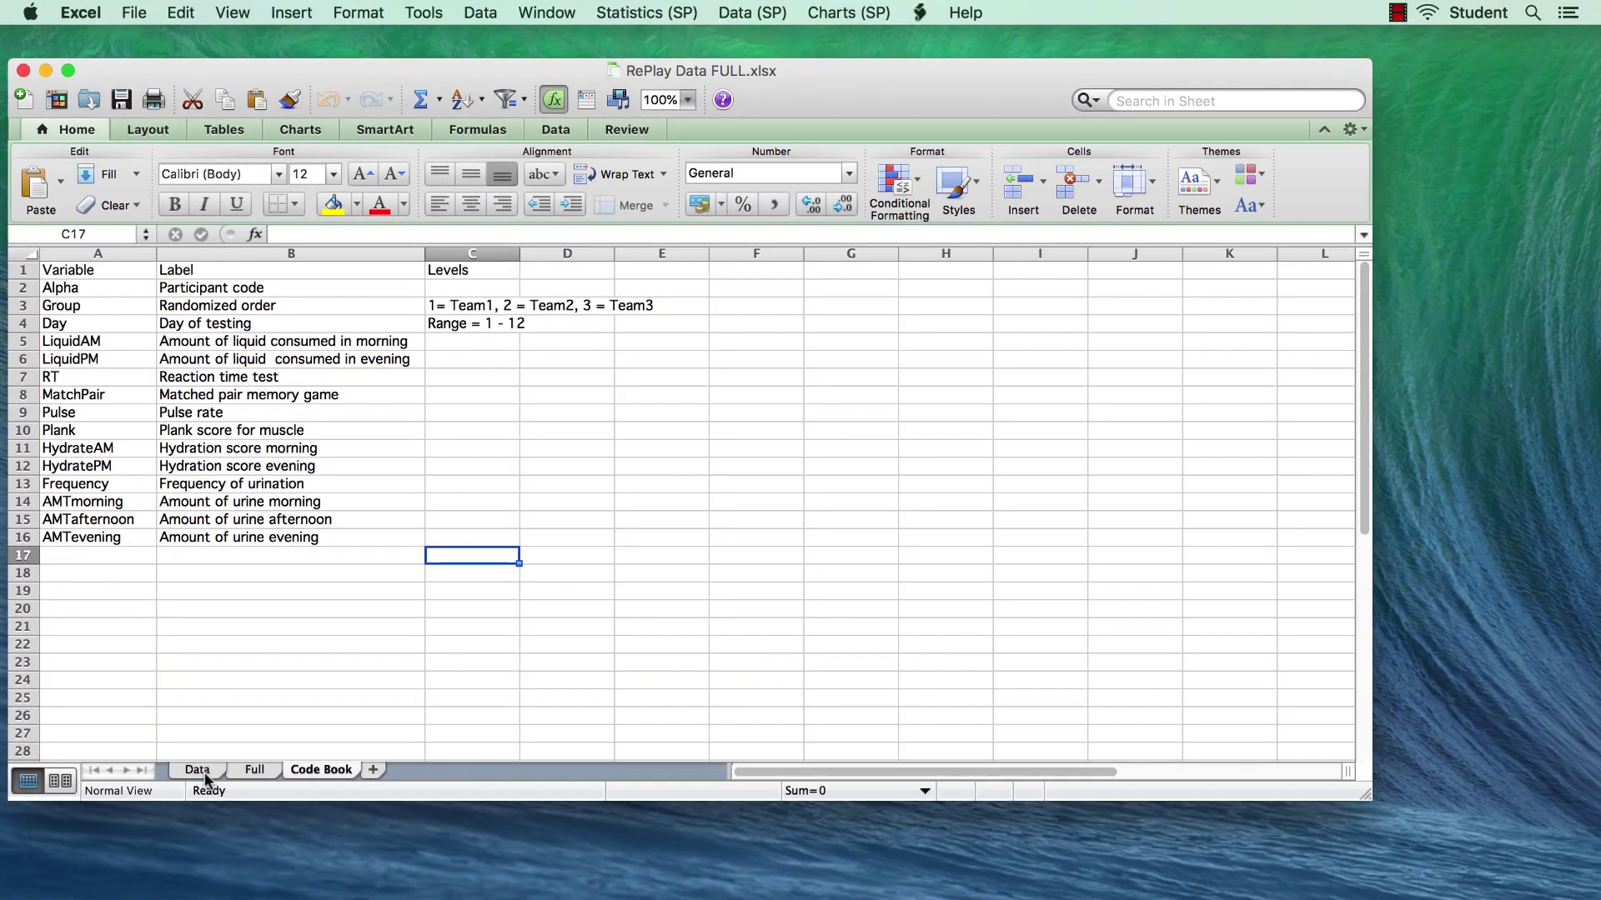
pyautogui.click(197, 769)
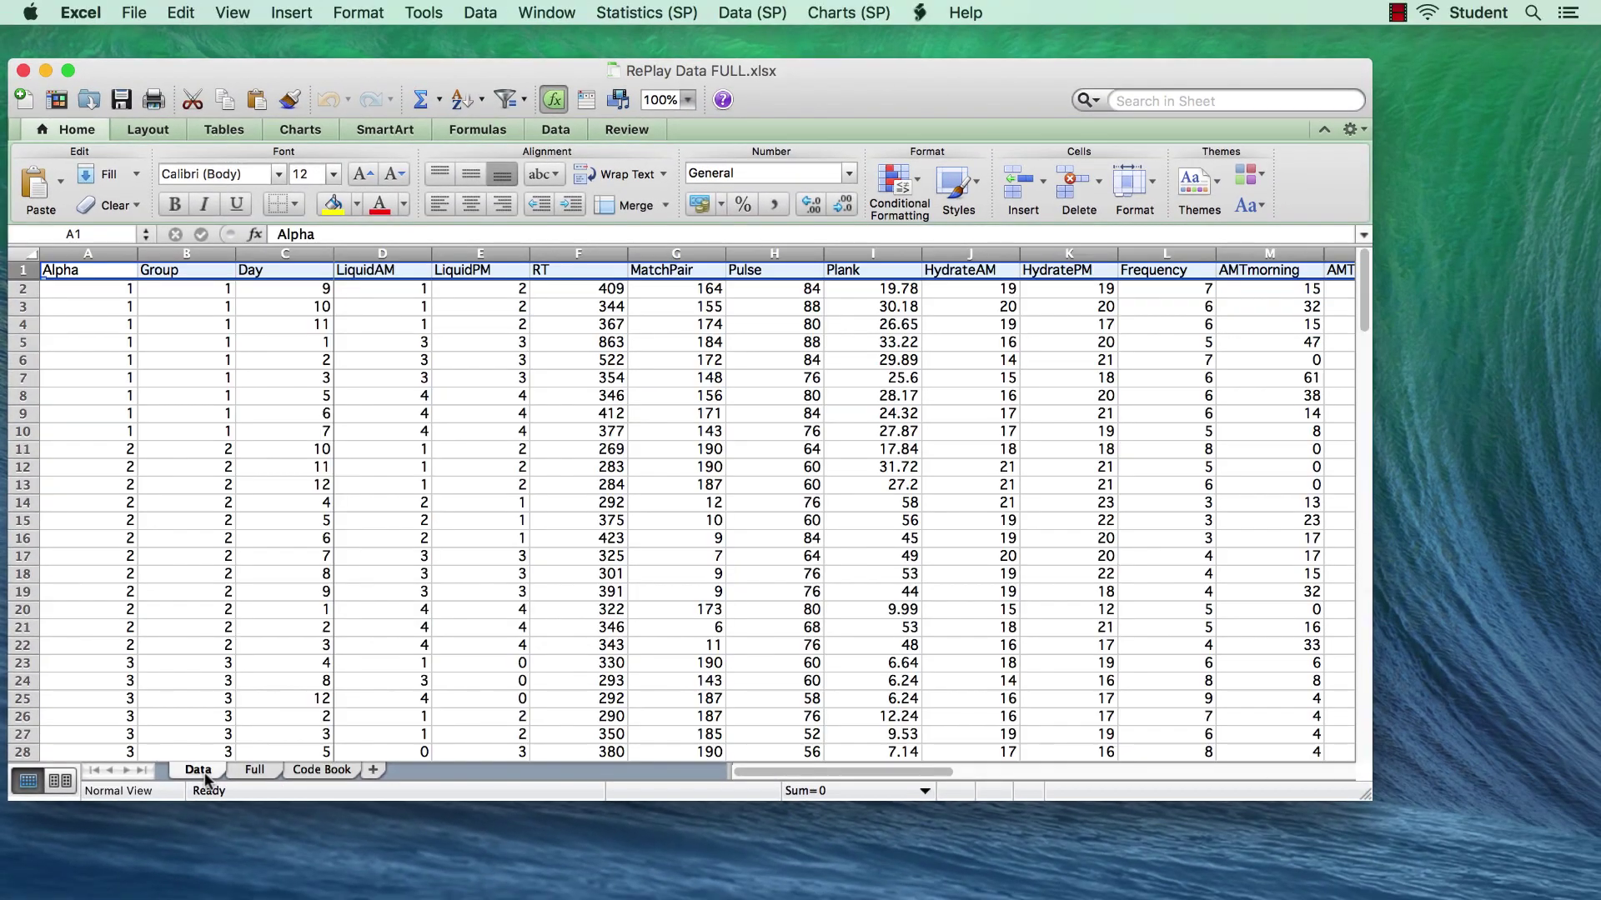
pyautogui.click(24, 72)
pyautogui.click(445, 342)
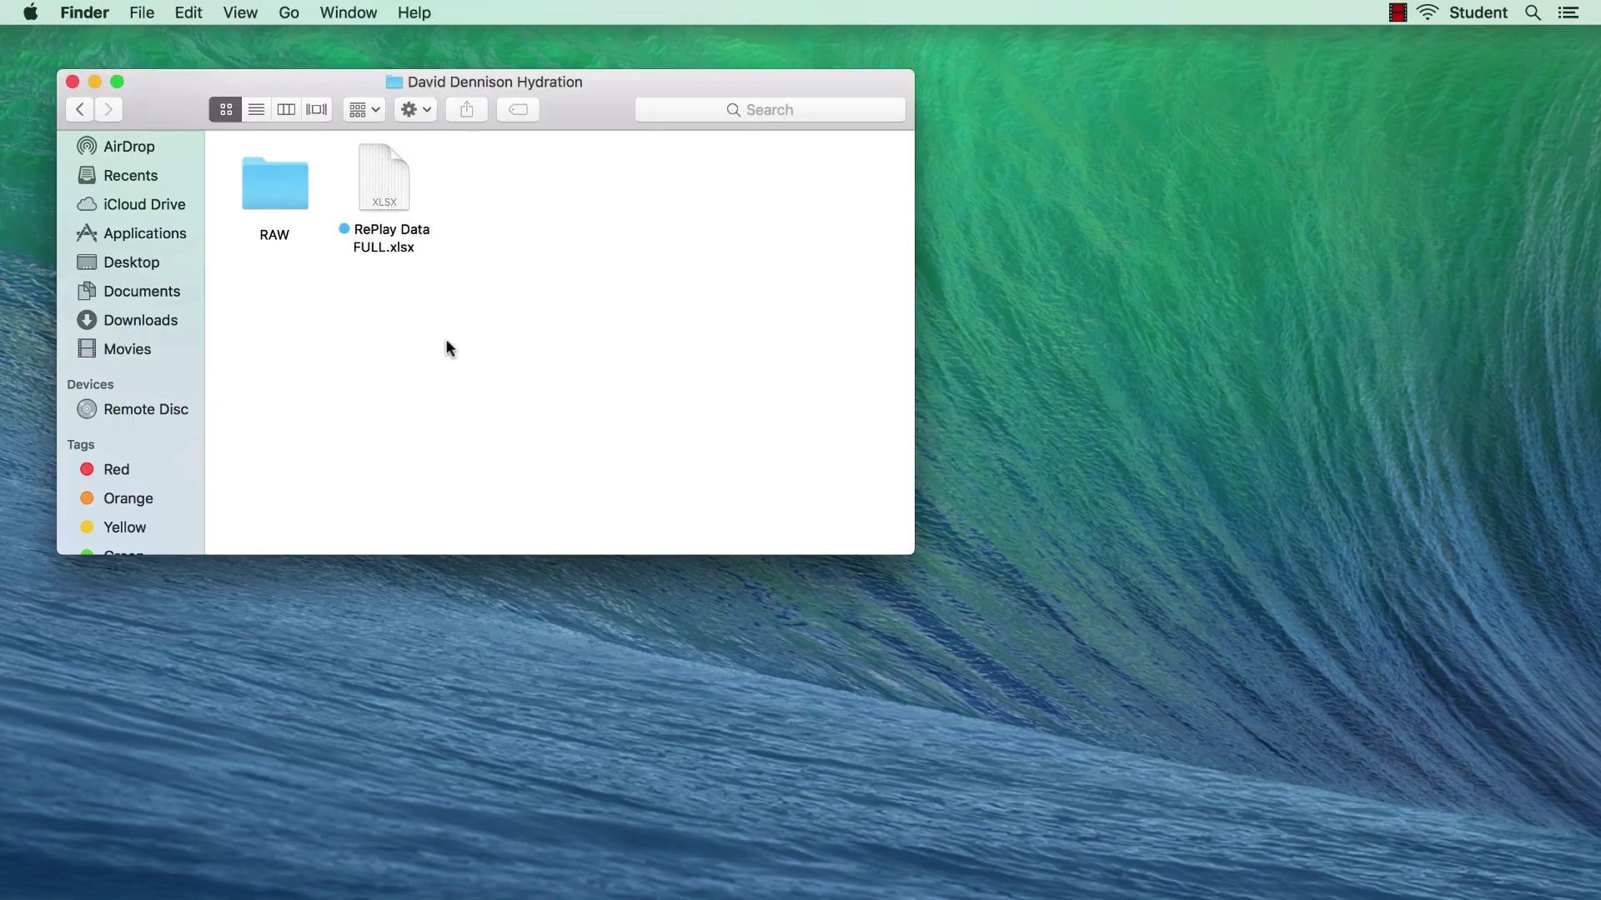
# Launch SPSS Statistics and start importing data from an Excel workbook
pyautogui.click(923, 891)
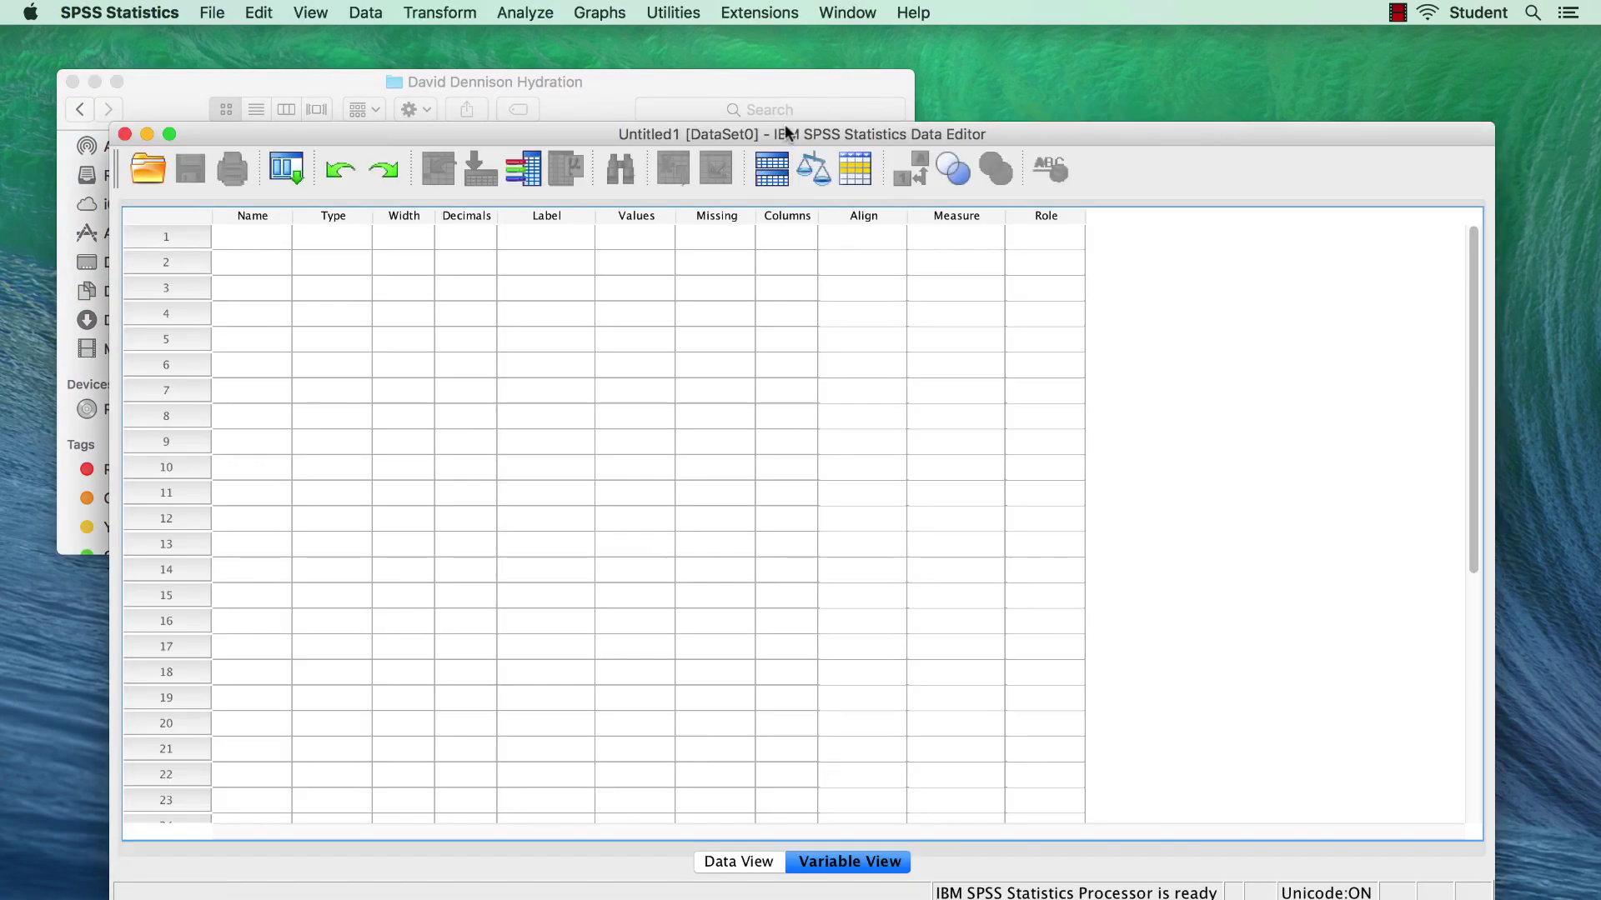
pyautogui.moveTo(784, 126); pyautogui.dragTo(689, 42)
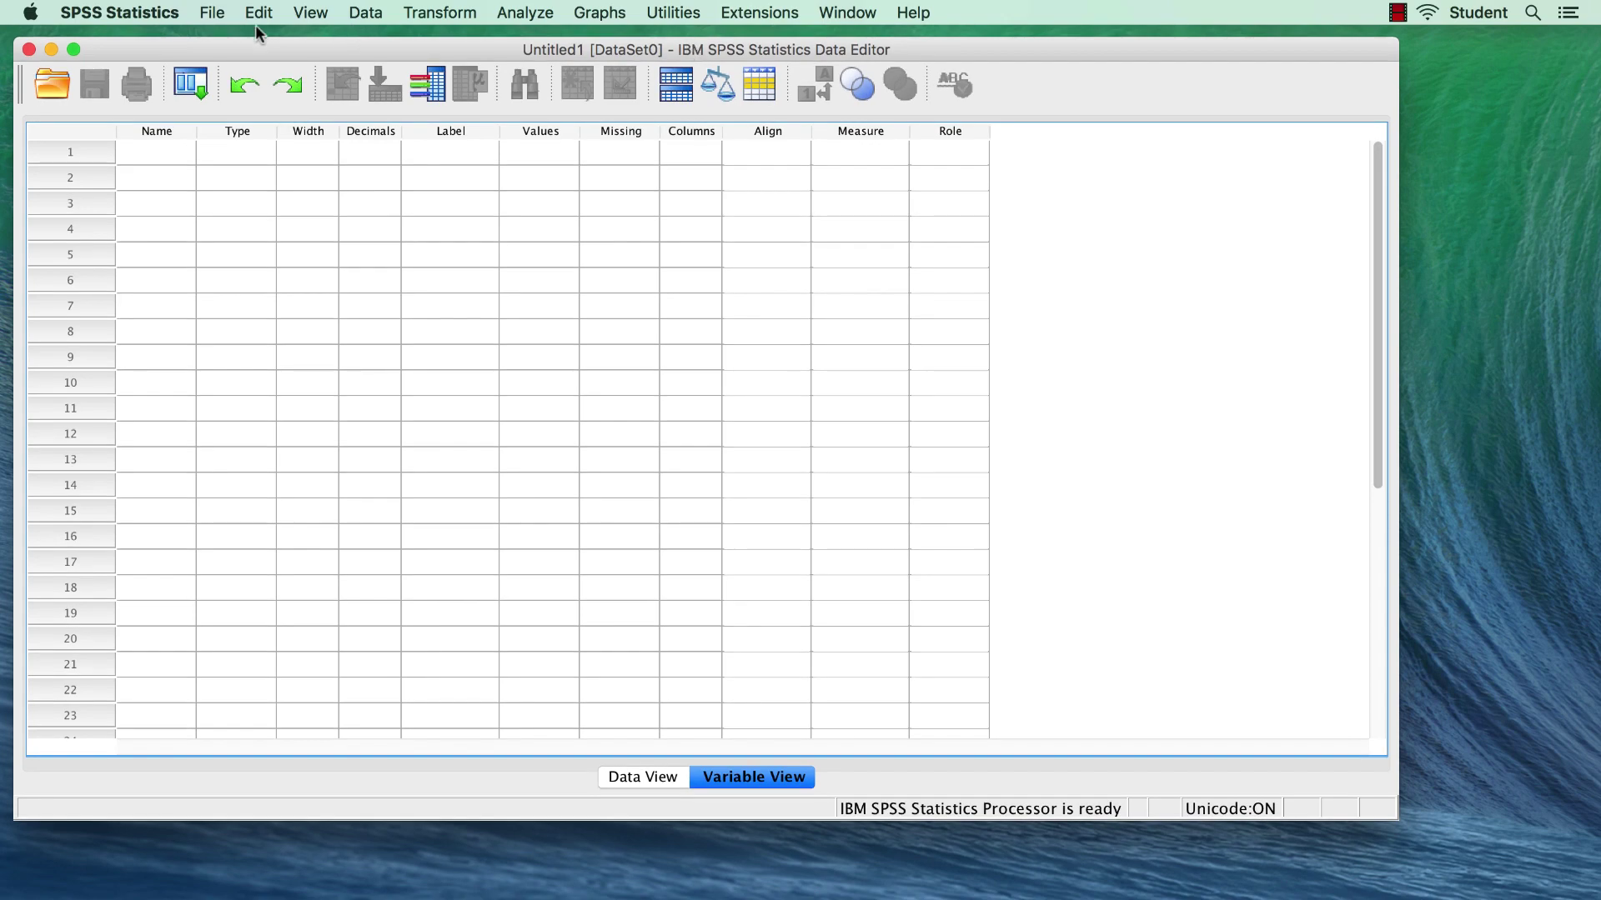
pyautogui.click(219, 14)
pyautogui.moveTo(269, 82)
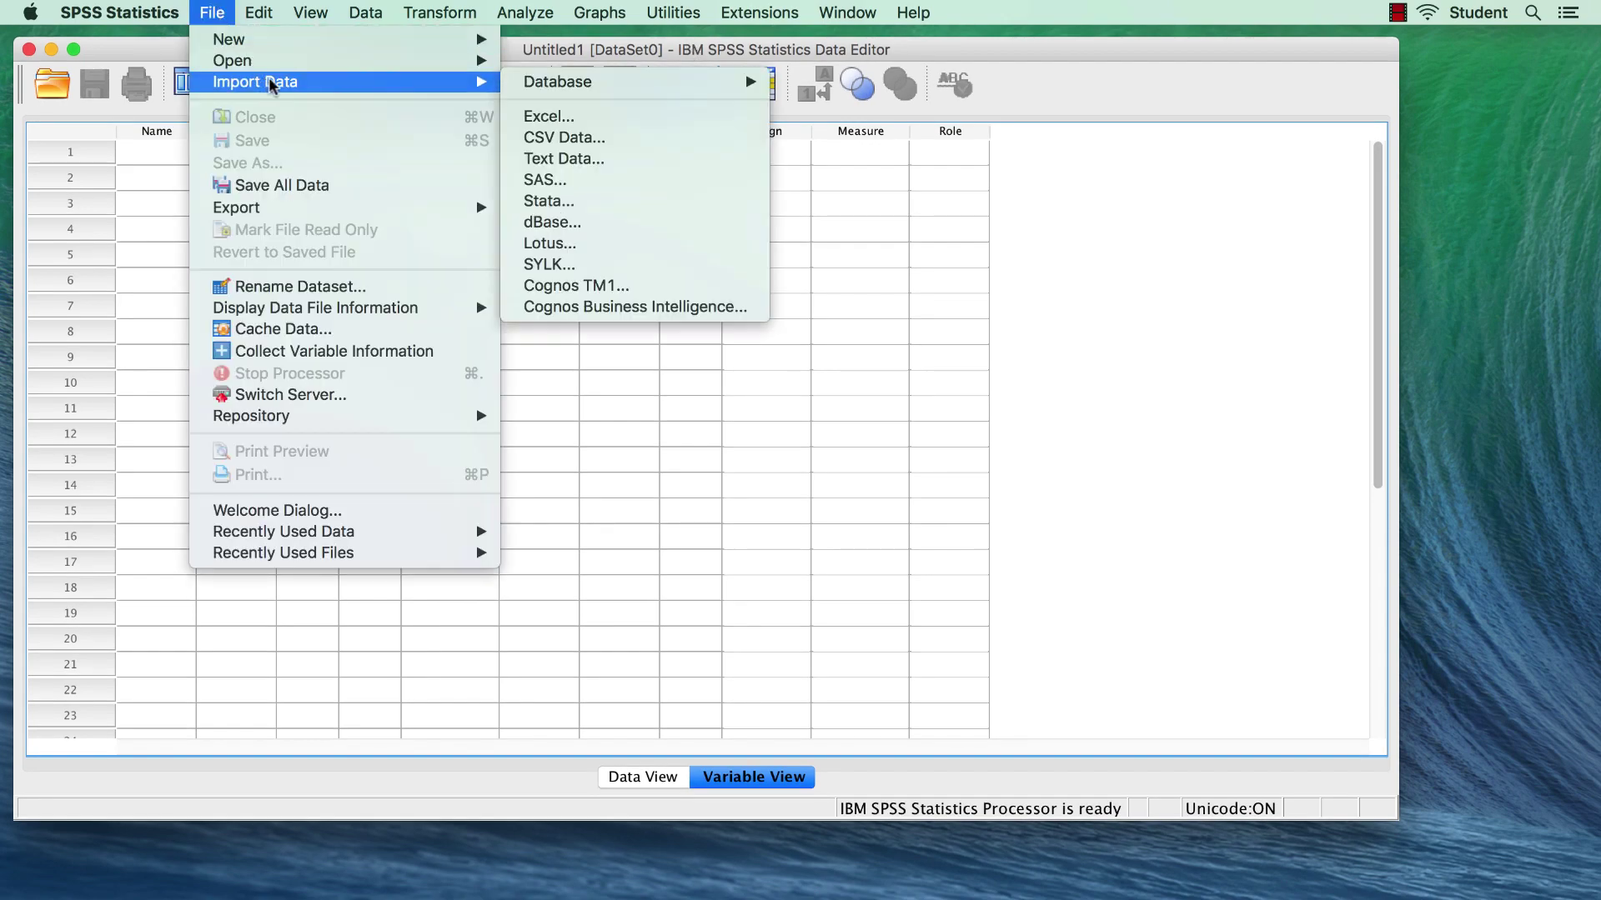
pyautogui.click(556, 120)
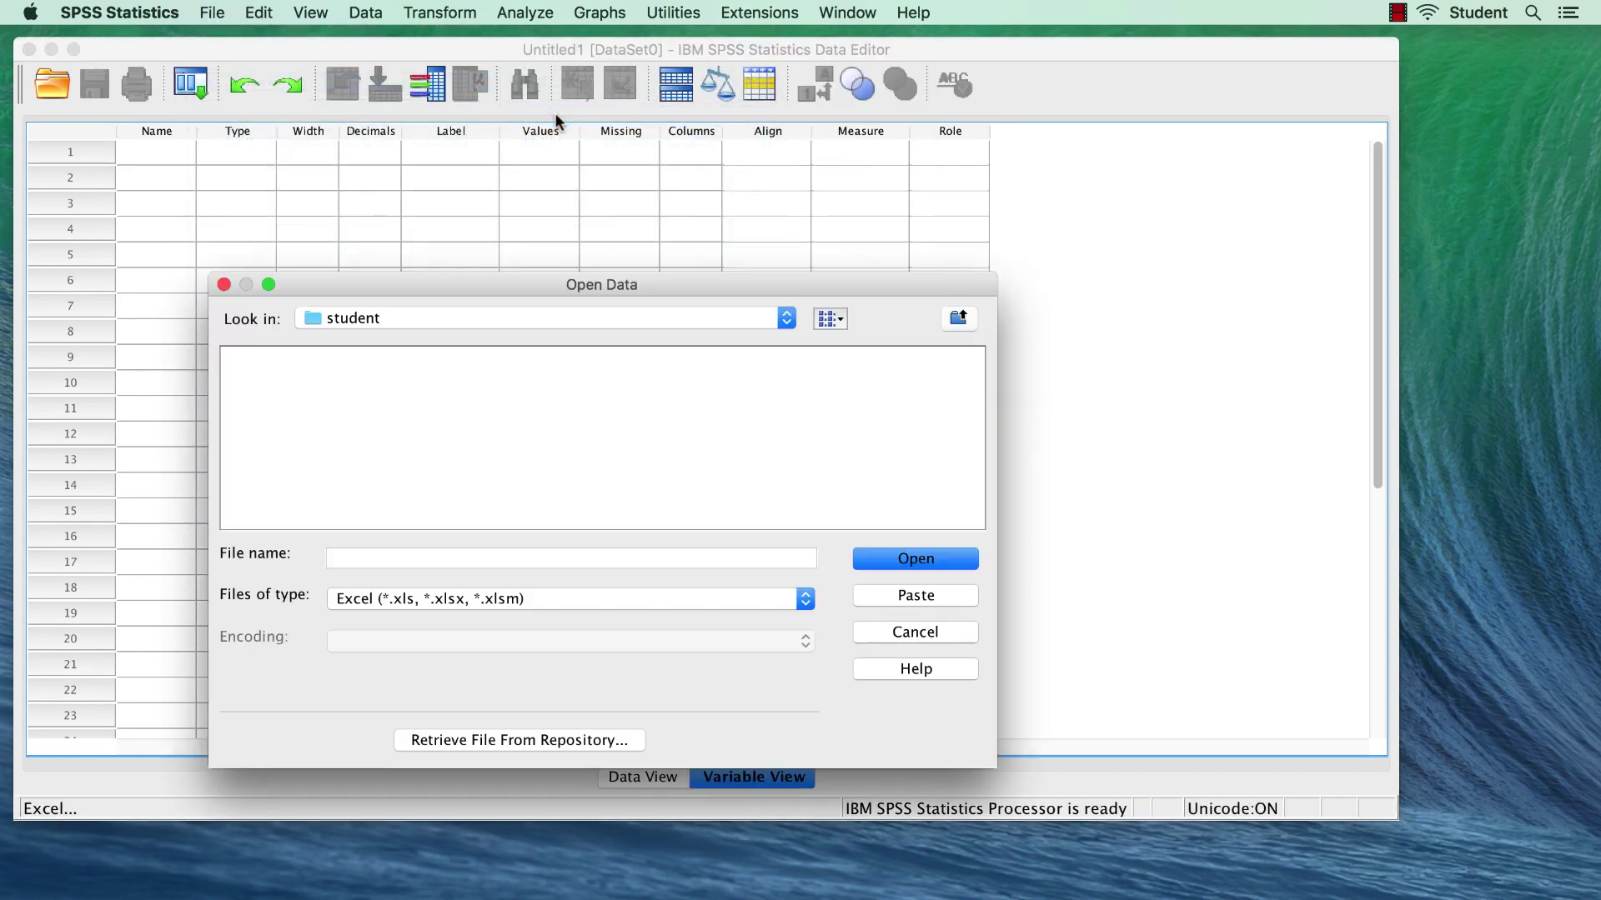
pyautogui.doubleClick(282, 399)
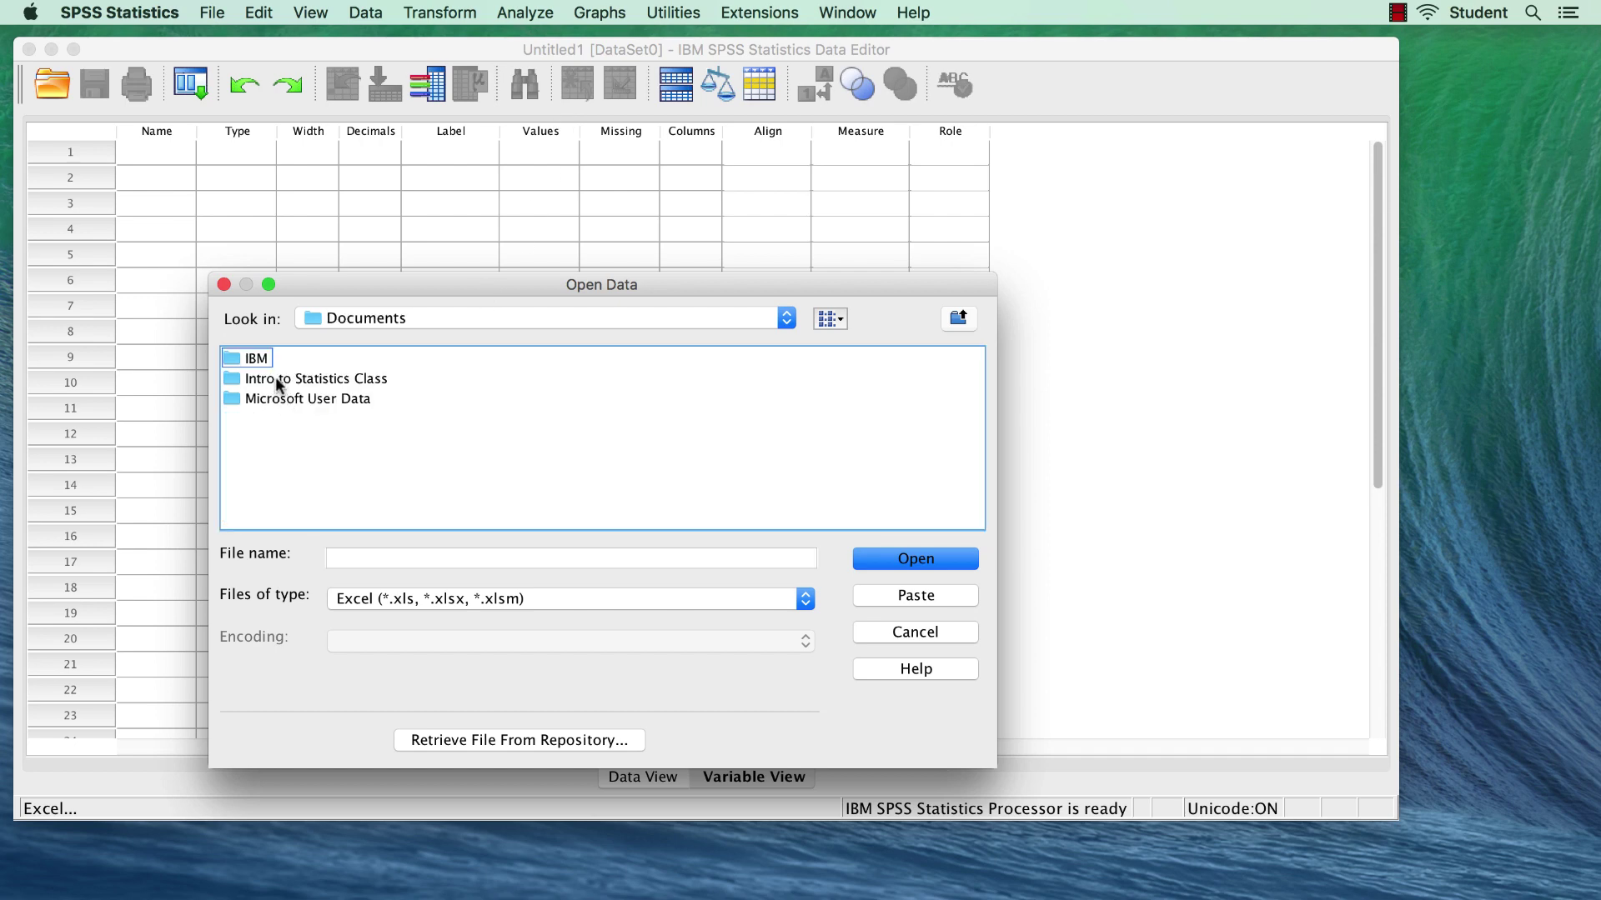
pyautogui.doubleClick(276, 379)
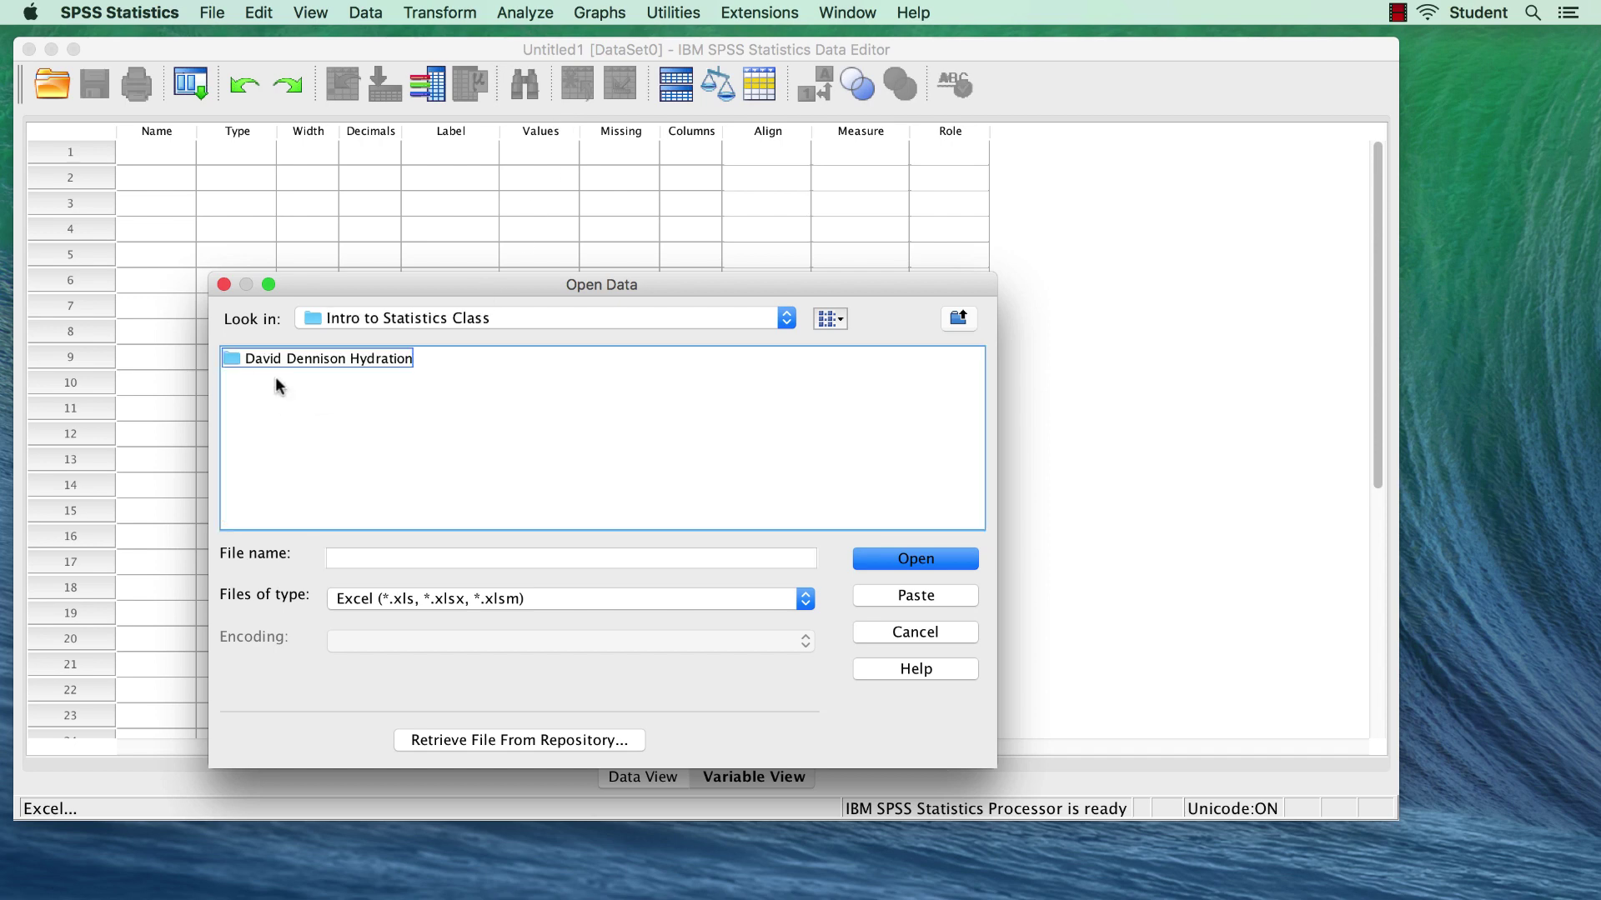
pyautogui.doubleClick(262, 358)
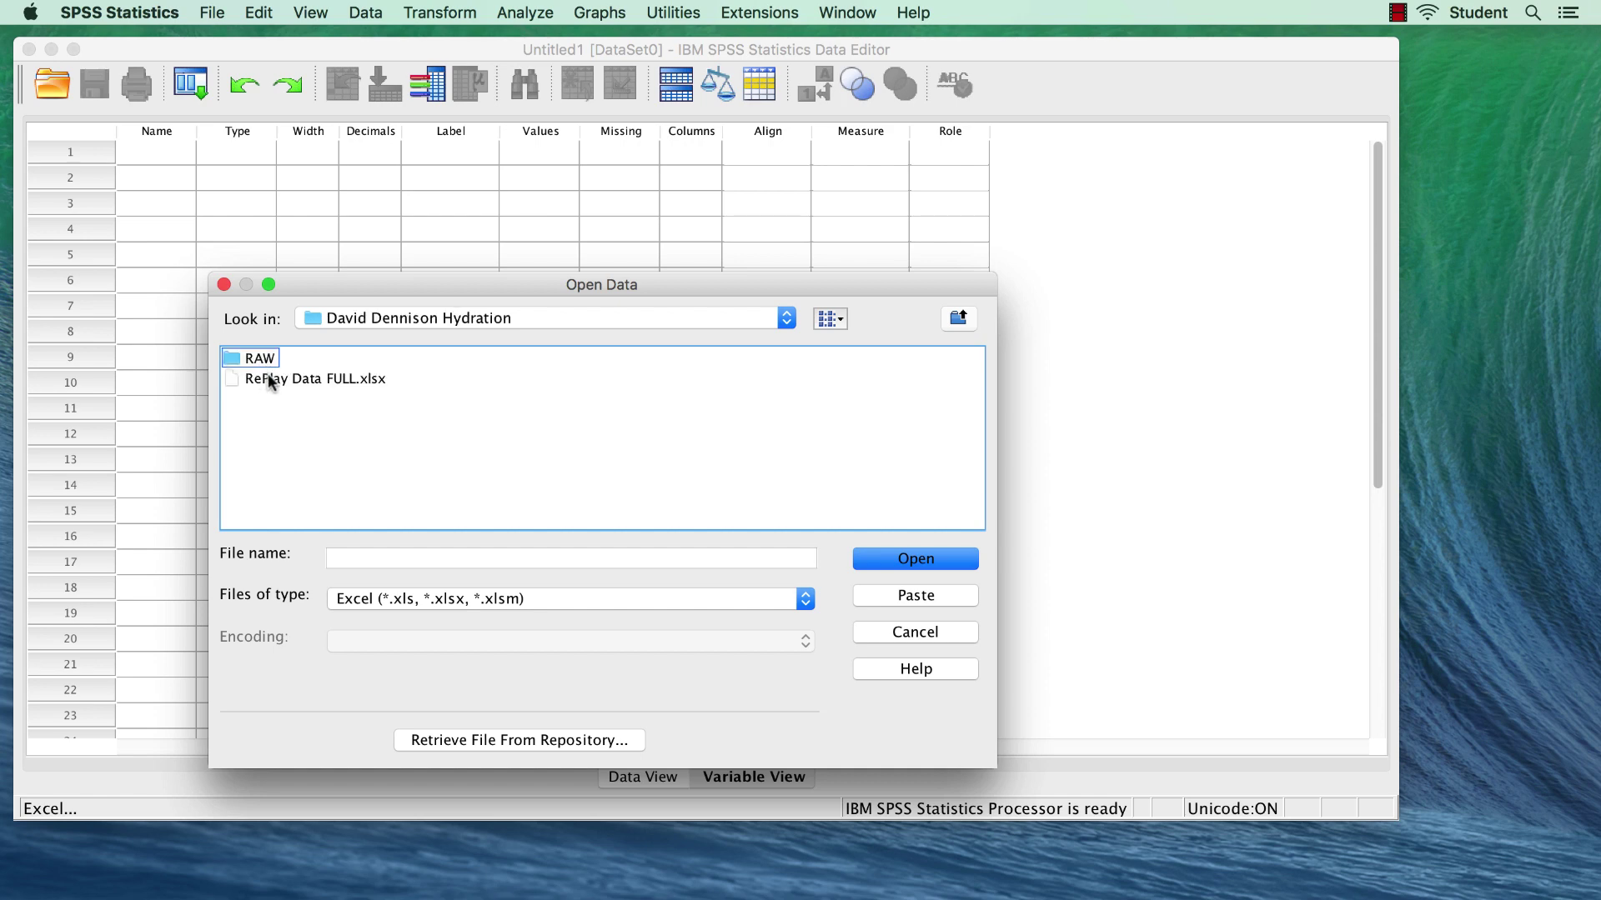
pyautogui.click(268, 374)
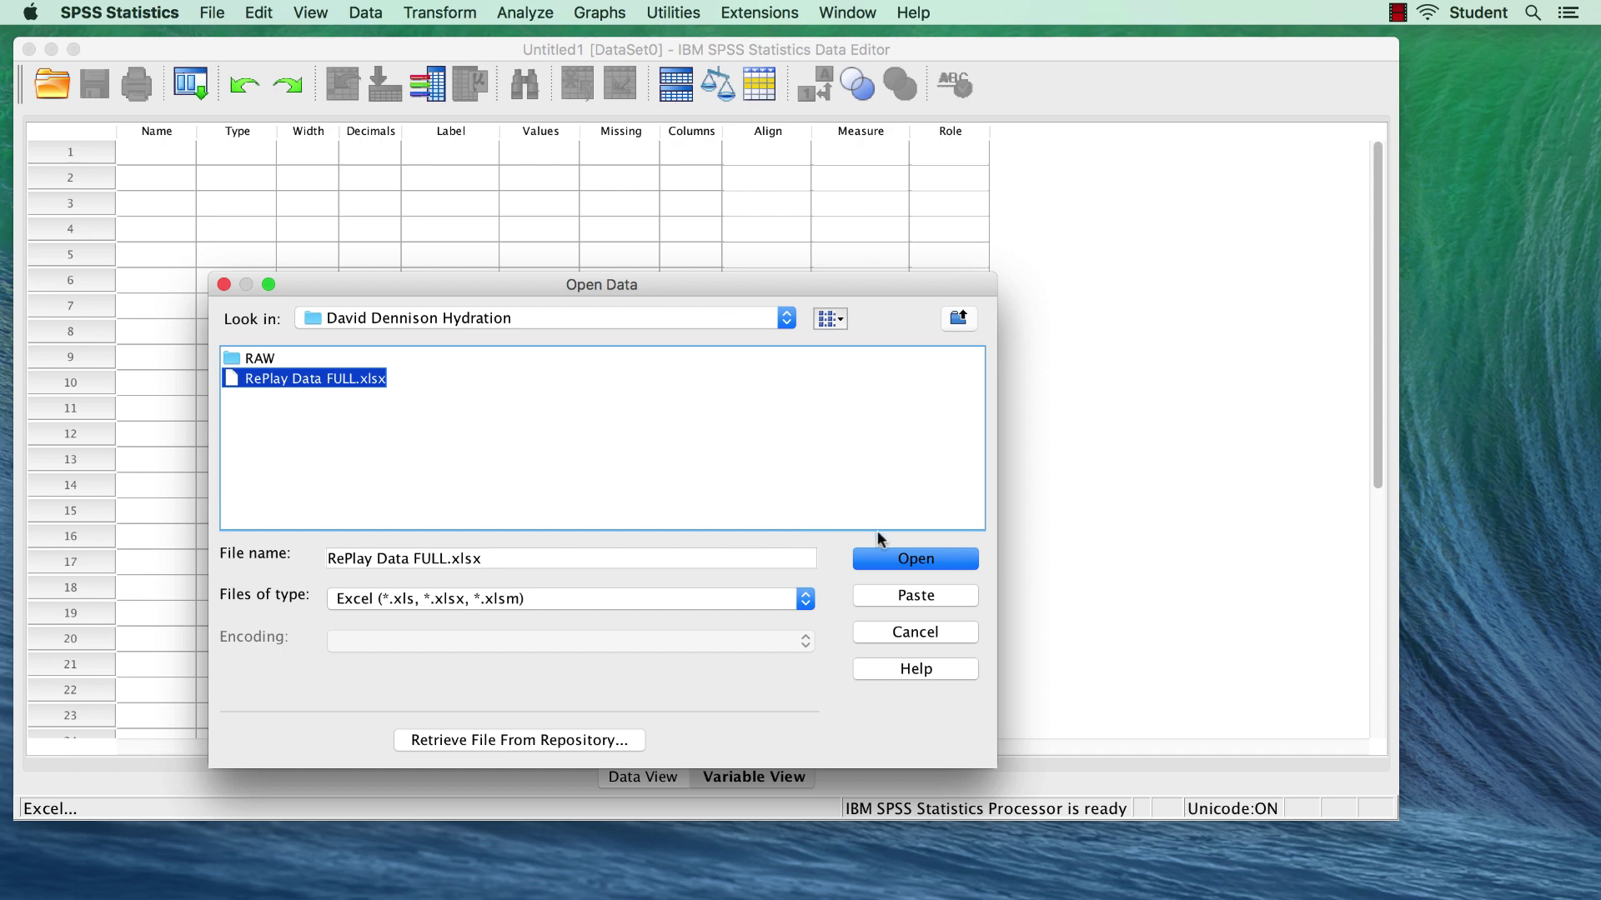
pyautogui.click(910, 559)
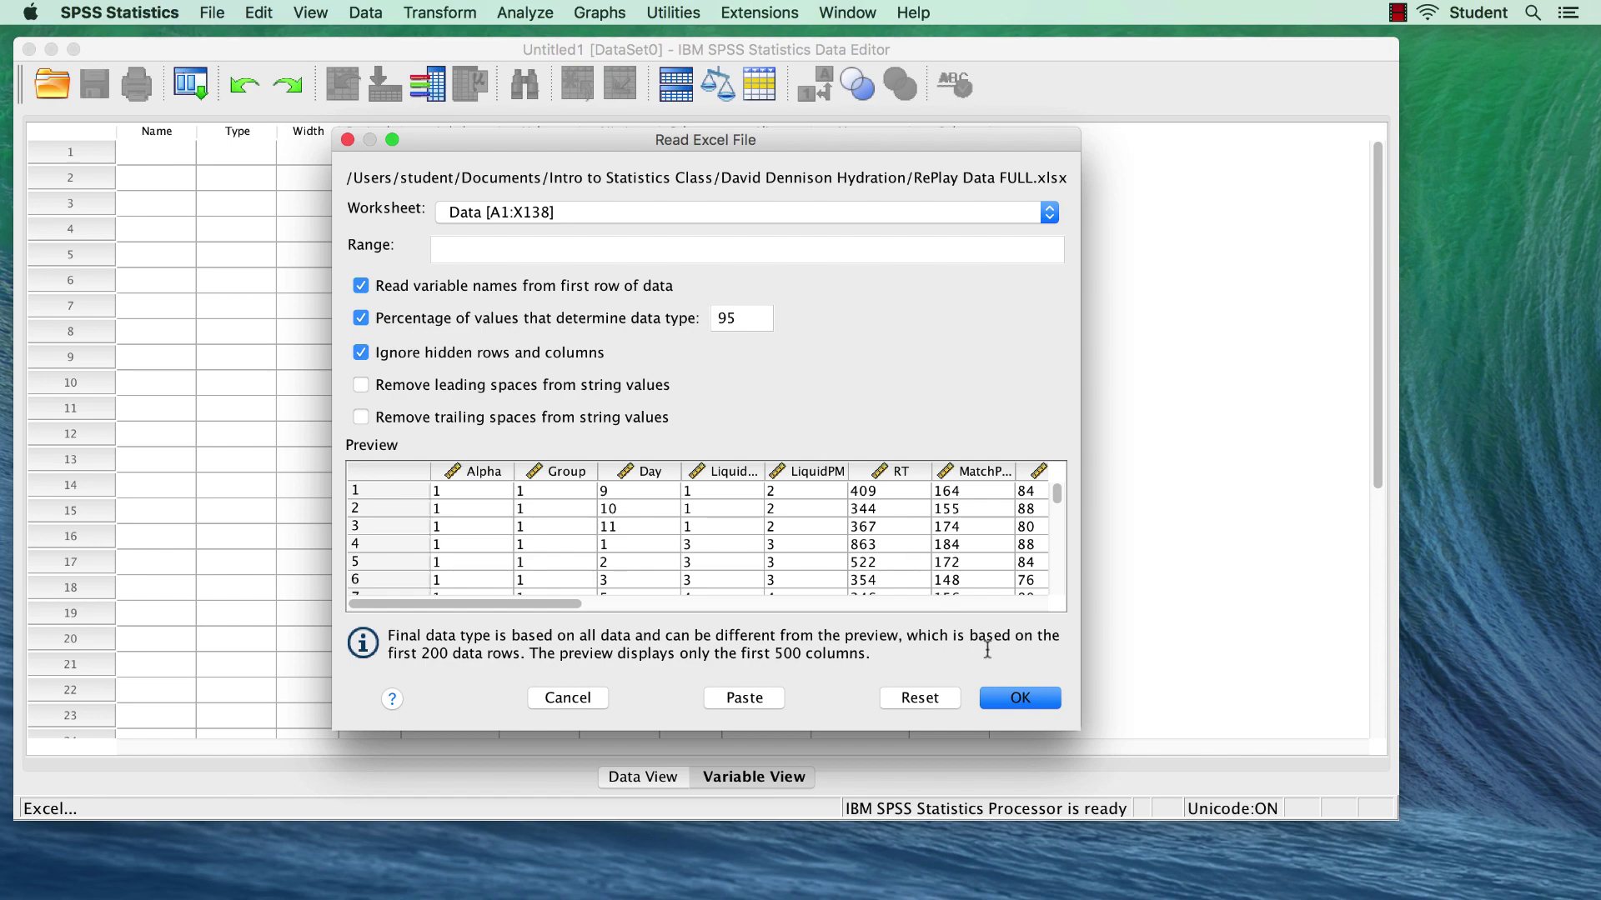
pyautogui.click(1021, 699)
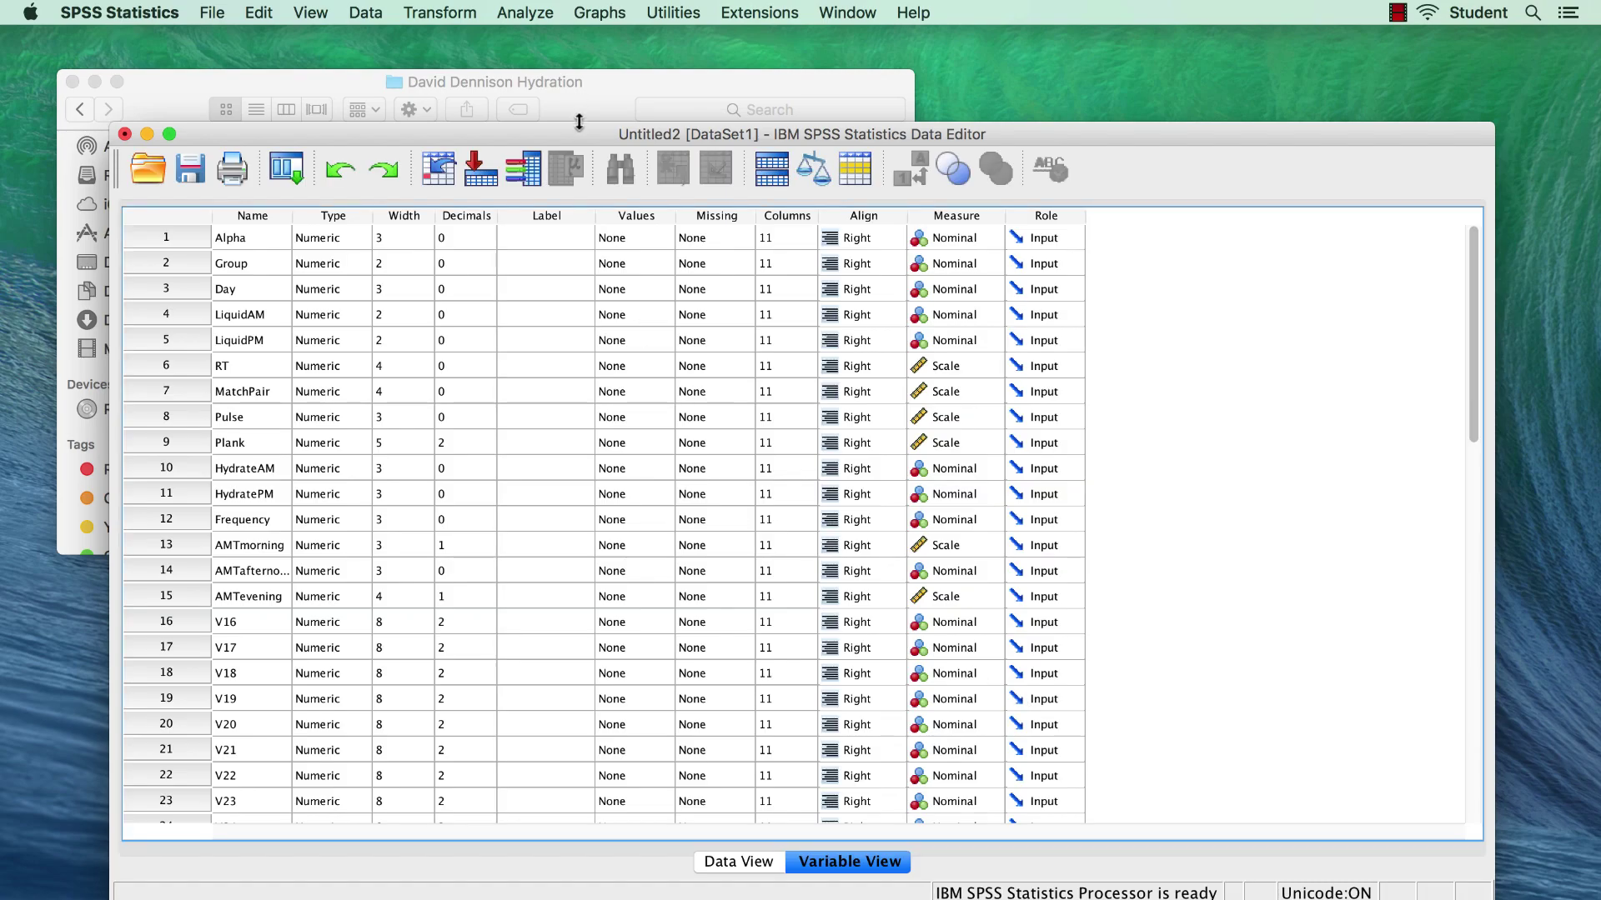
# Save the imported dataset as RePlay Data CLEAN, then minimize it to reveal DataSet4
pyautogui.moveTo(581, 127); pyautogui.dragTo(487, 42)
pyautogui.click(213, 12)
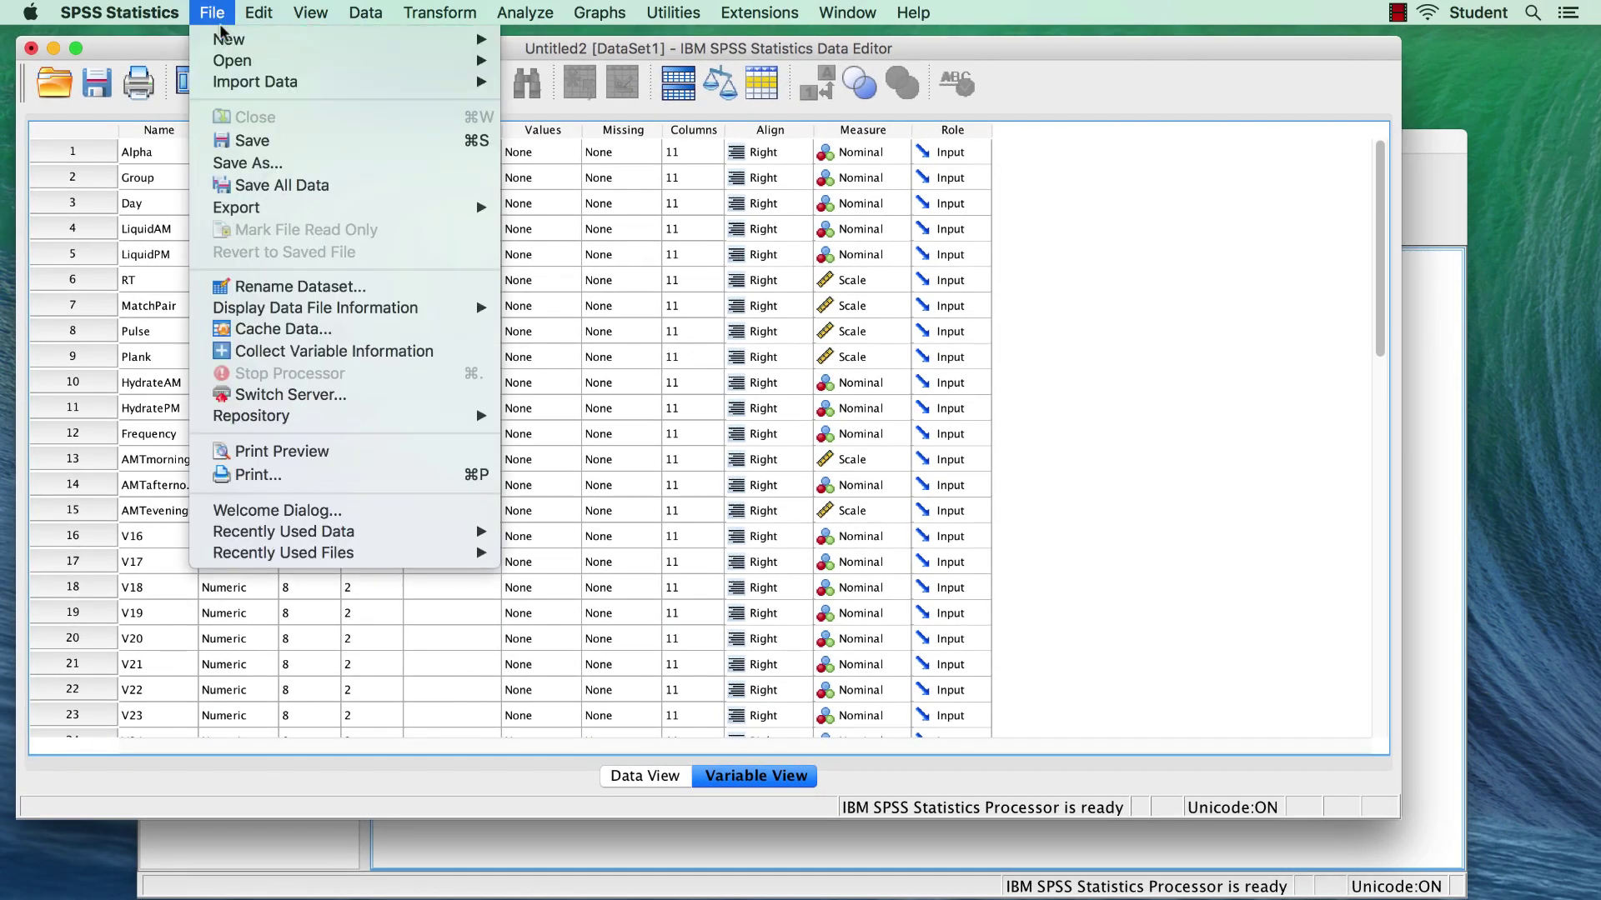
pyautogui.click(258, 164)
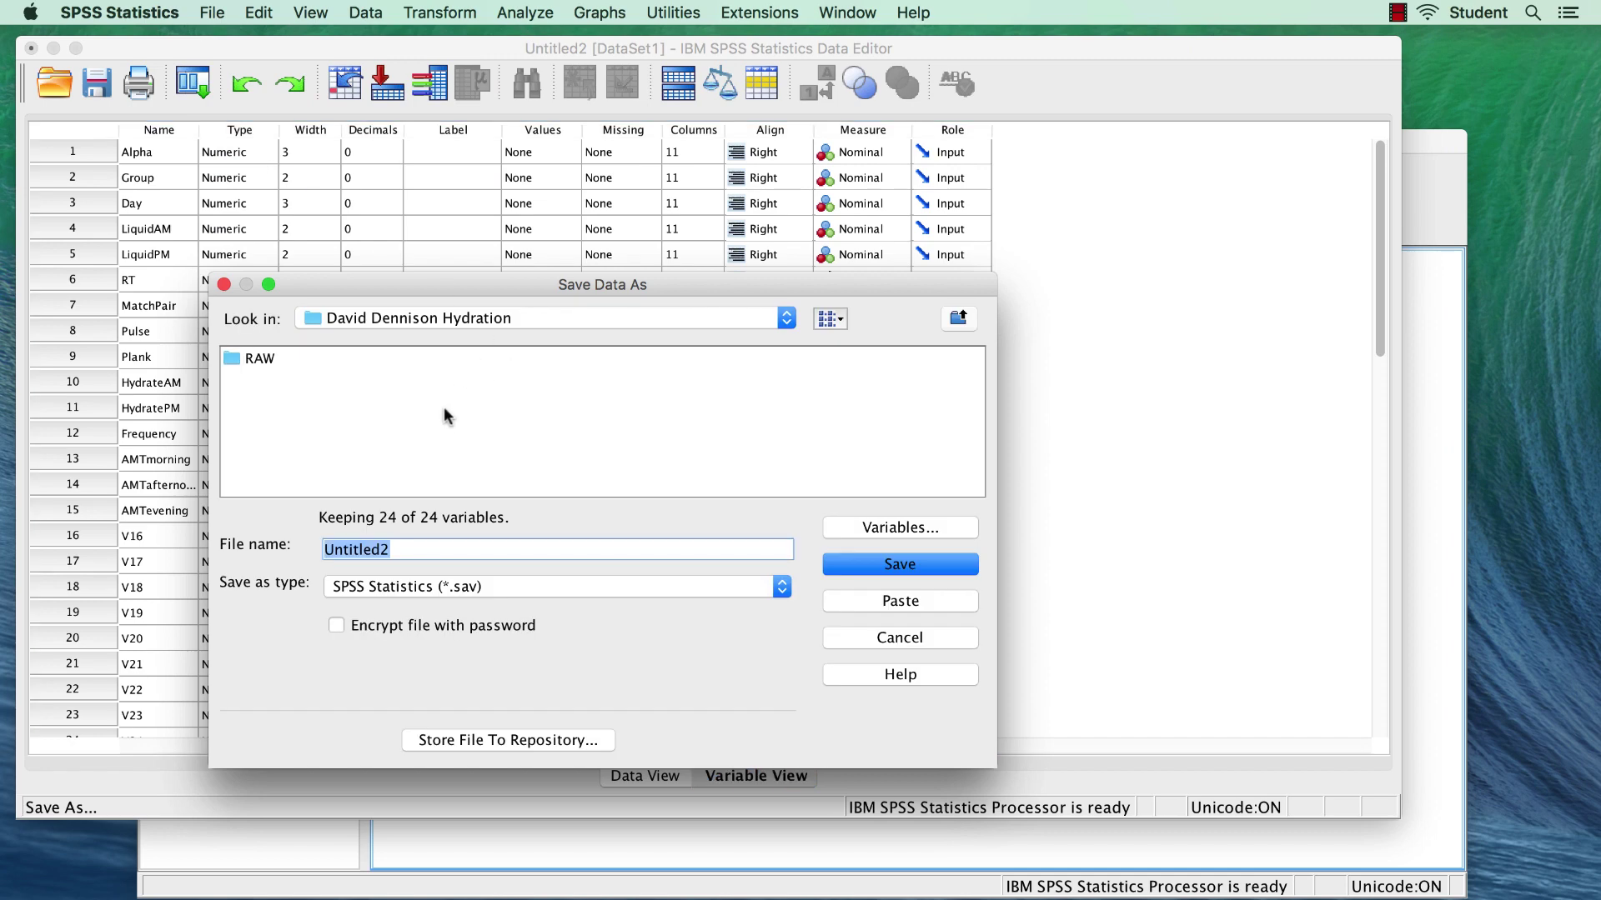
pyautogui.write('RePlay Data CLEAN')
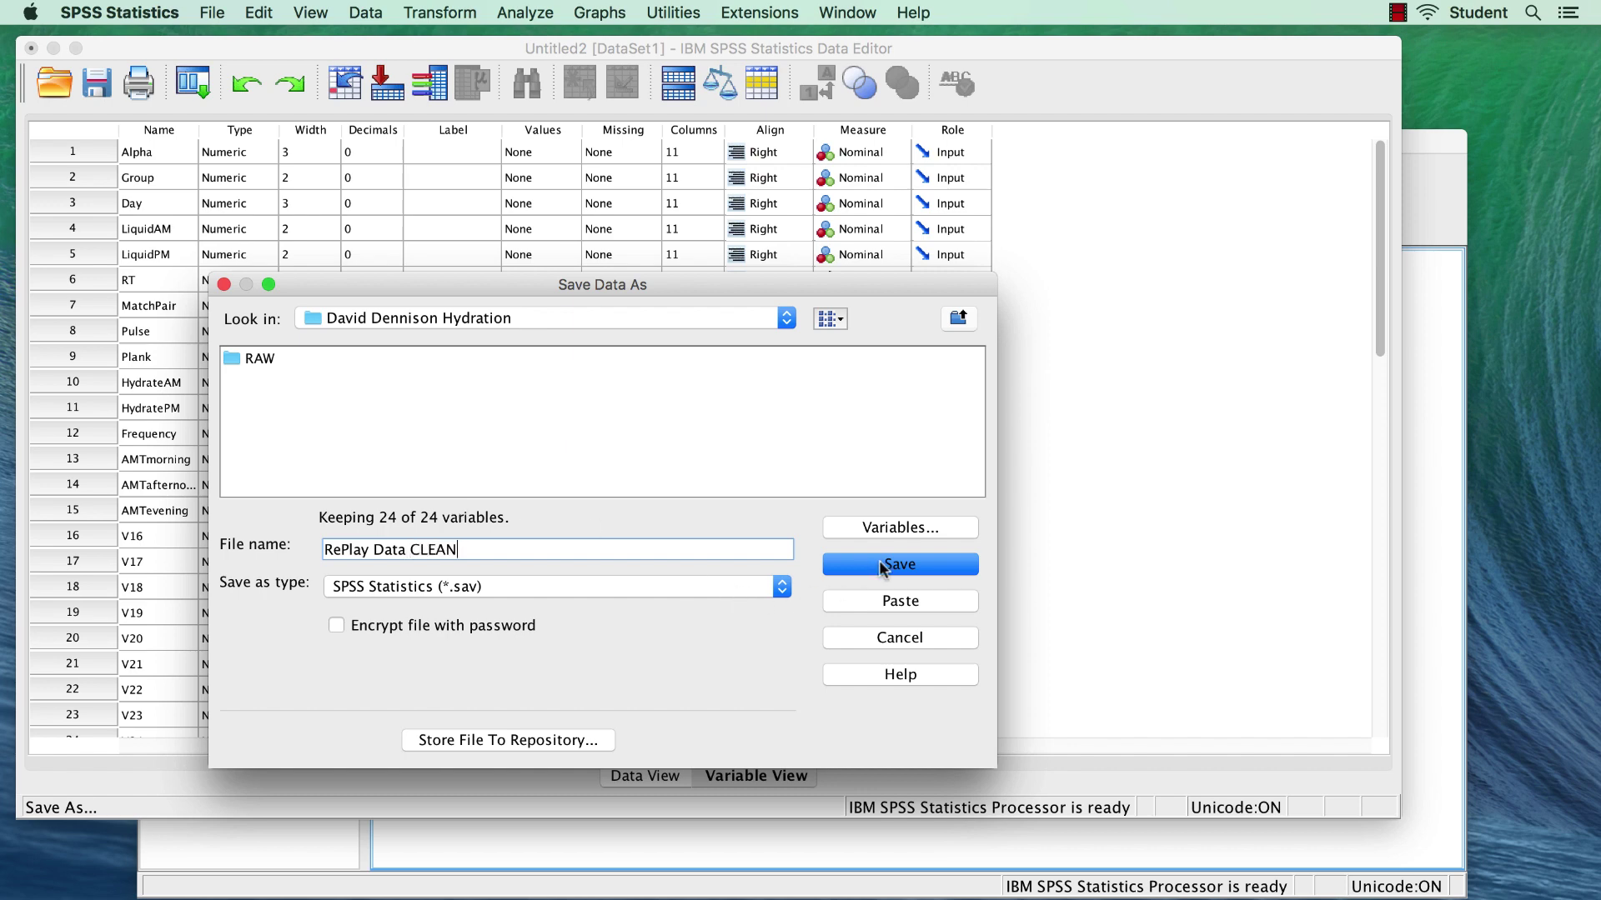
pyautogui.click(882, 566)
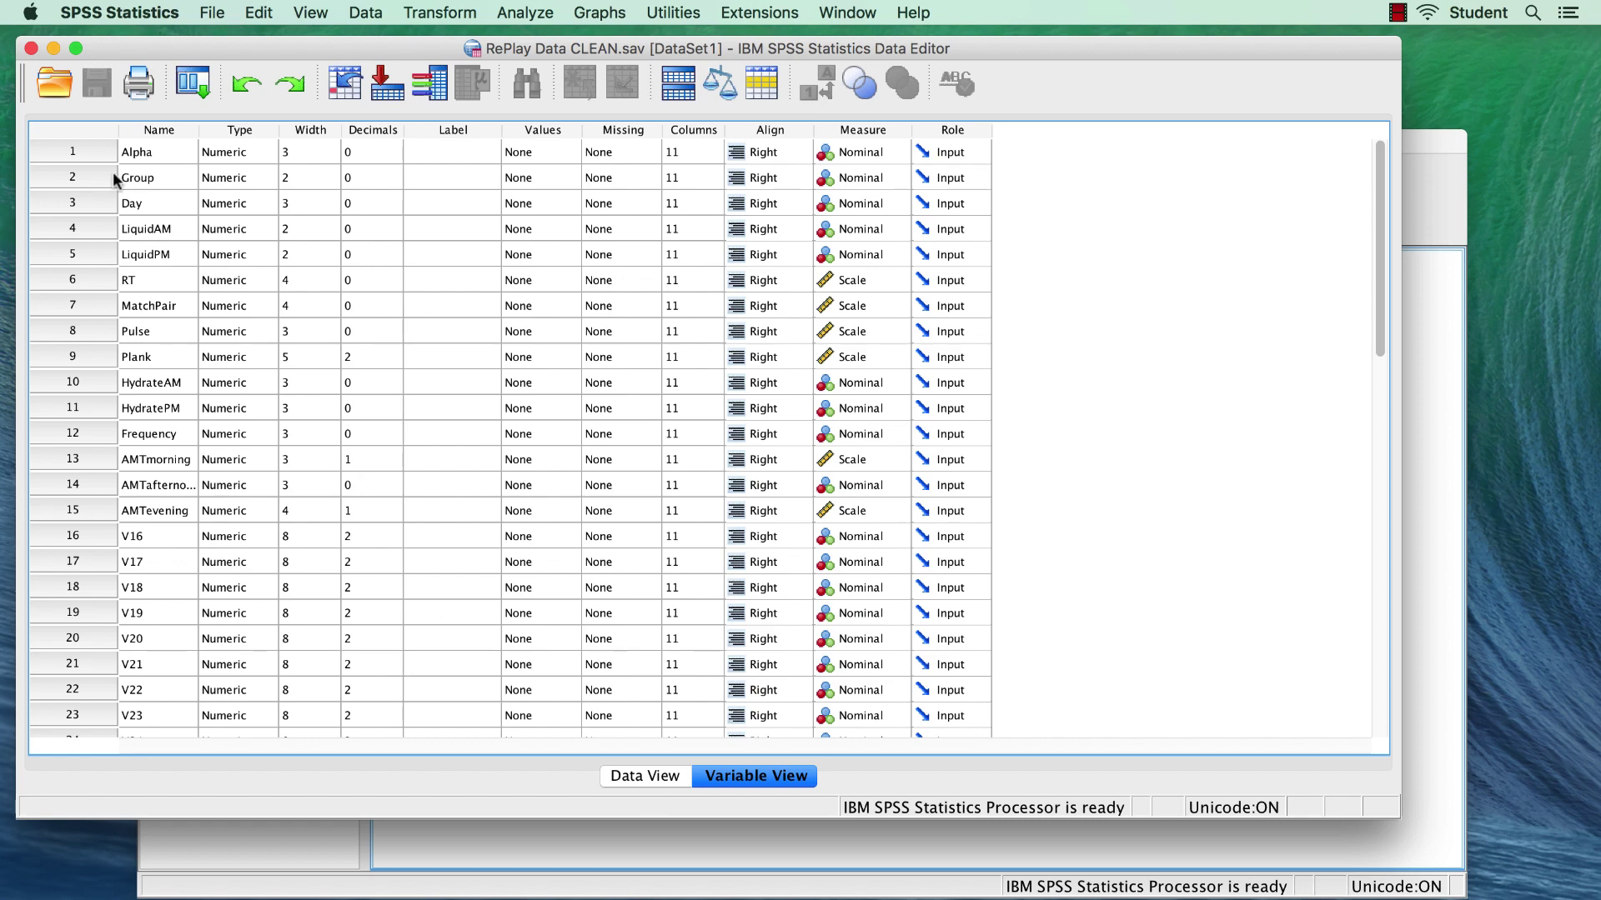
pyautogui.click(54, 49)
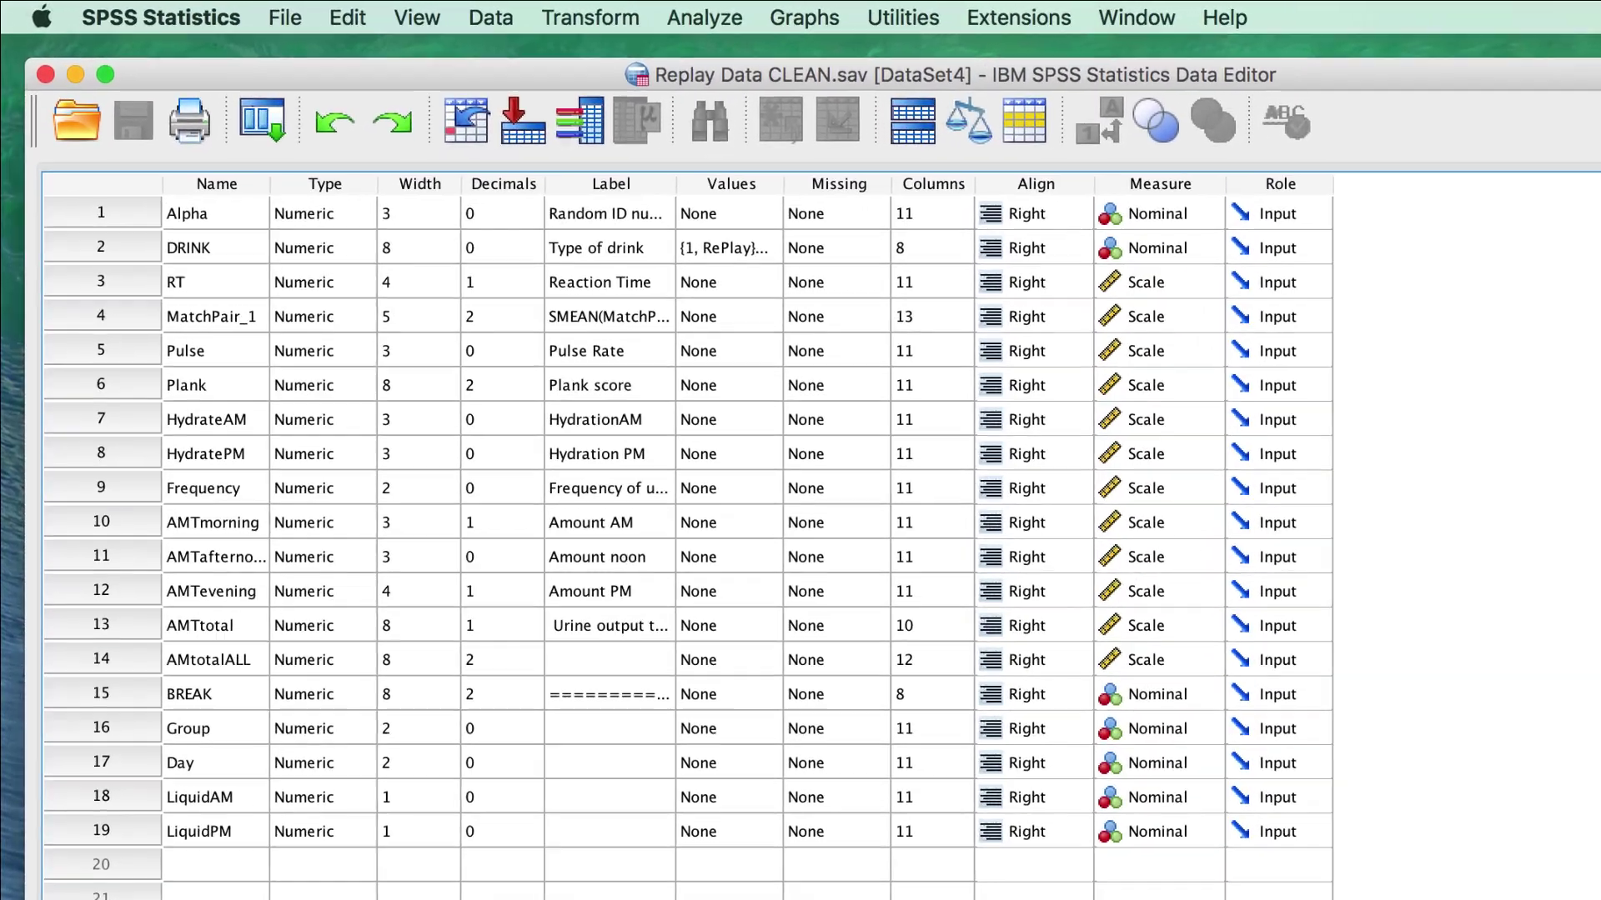
# Start a Univariate GLM with Urine output total as dependent and Type of drink as fixed factor
pyautogui.click(732, 24)
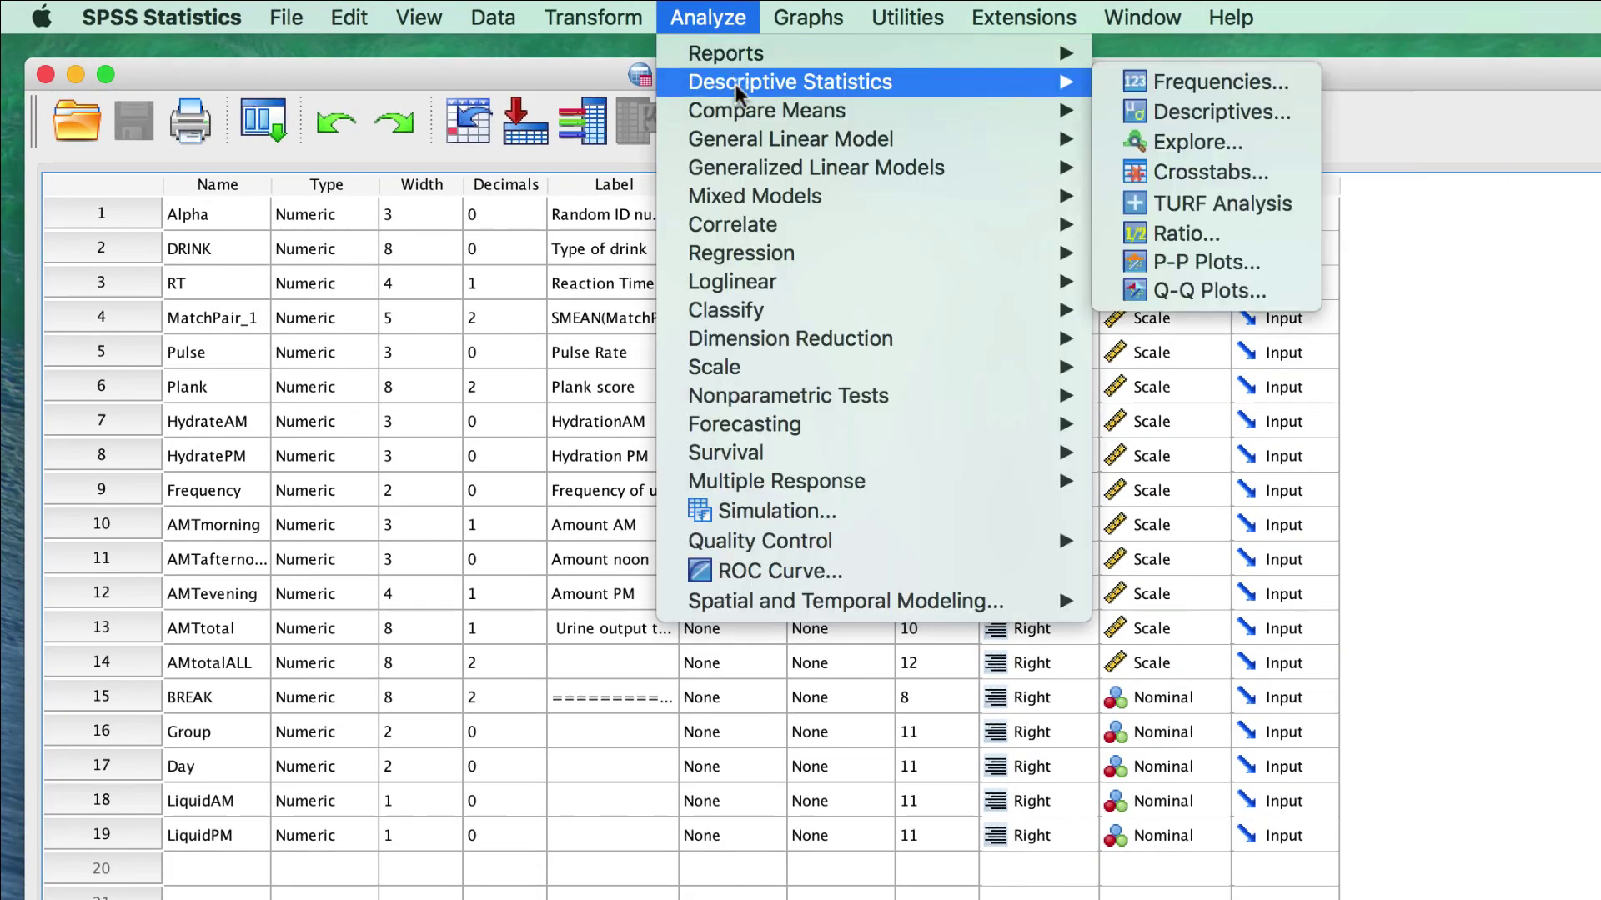
pyautogui.moveTo(800, 142)
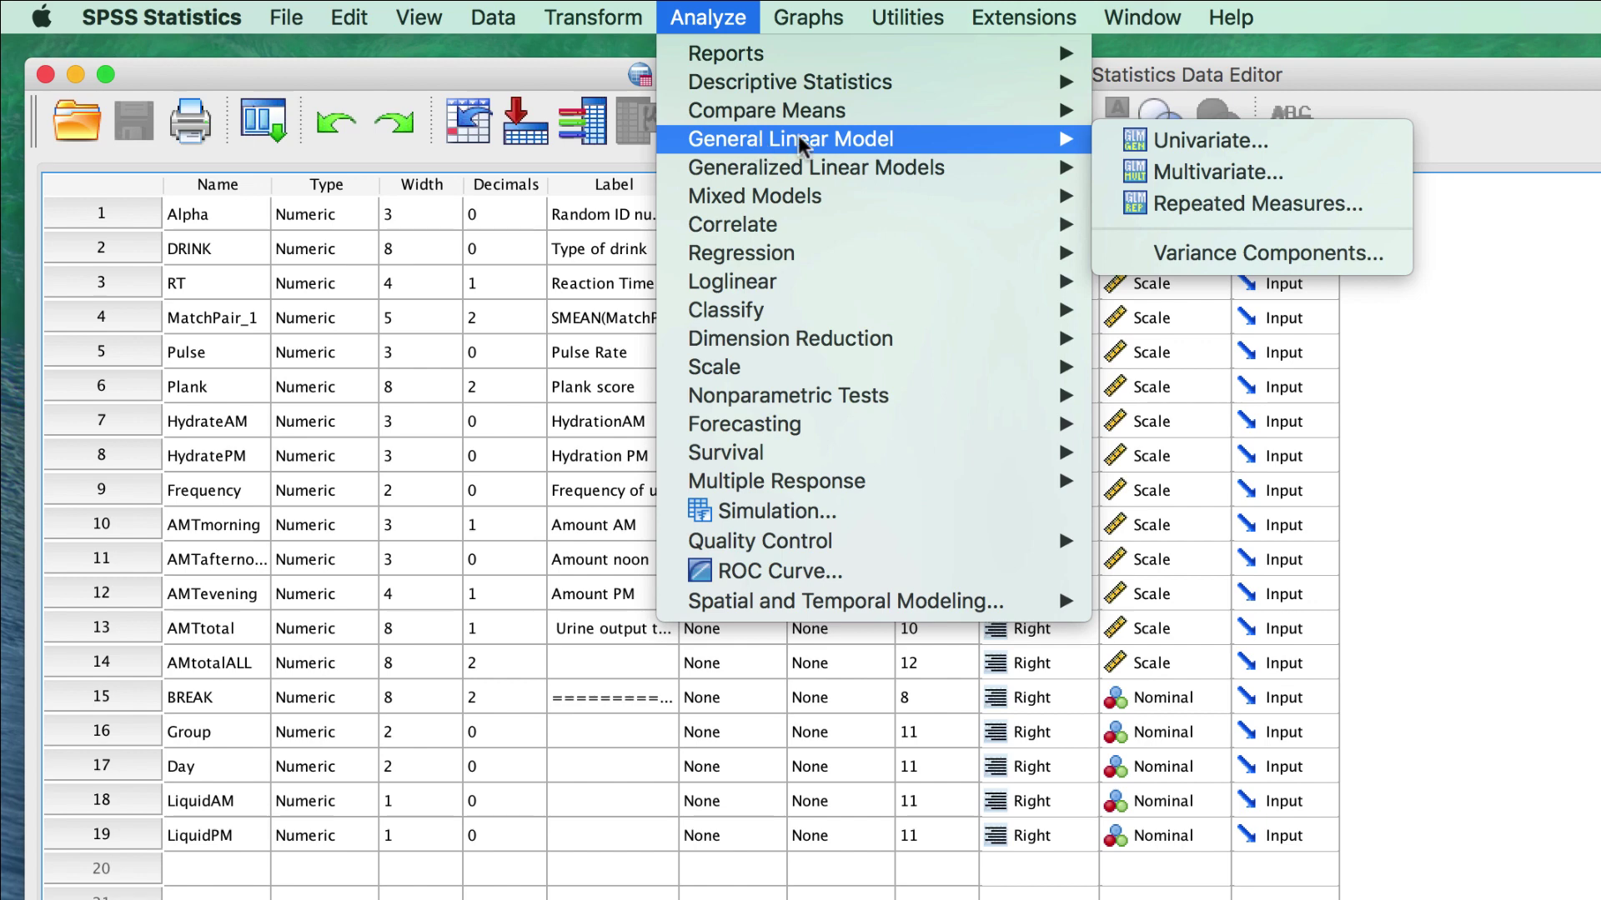
pyautogui.click(1167, 141)
pyautogui.click(697, 710)
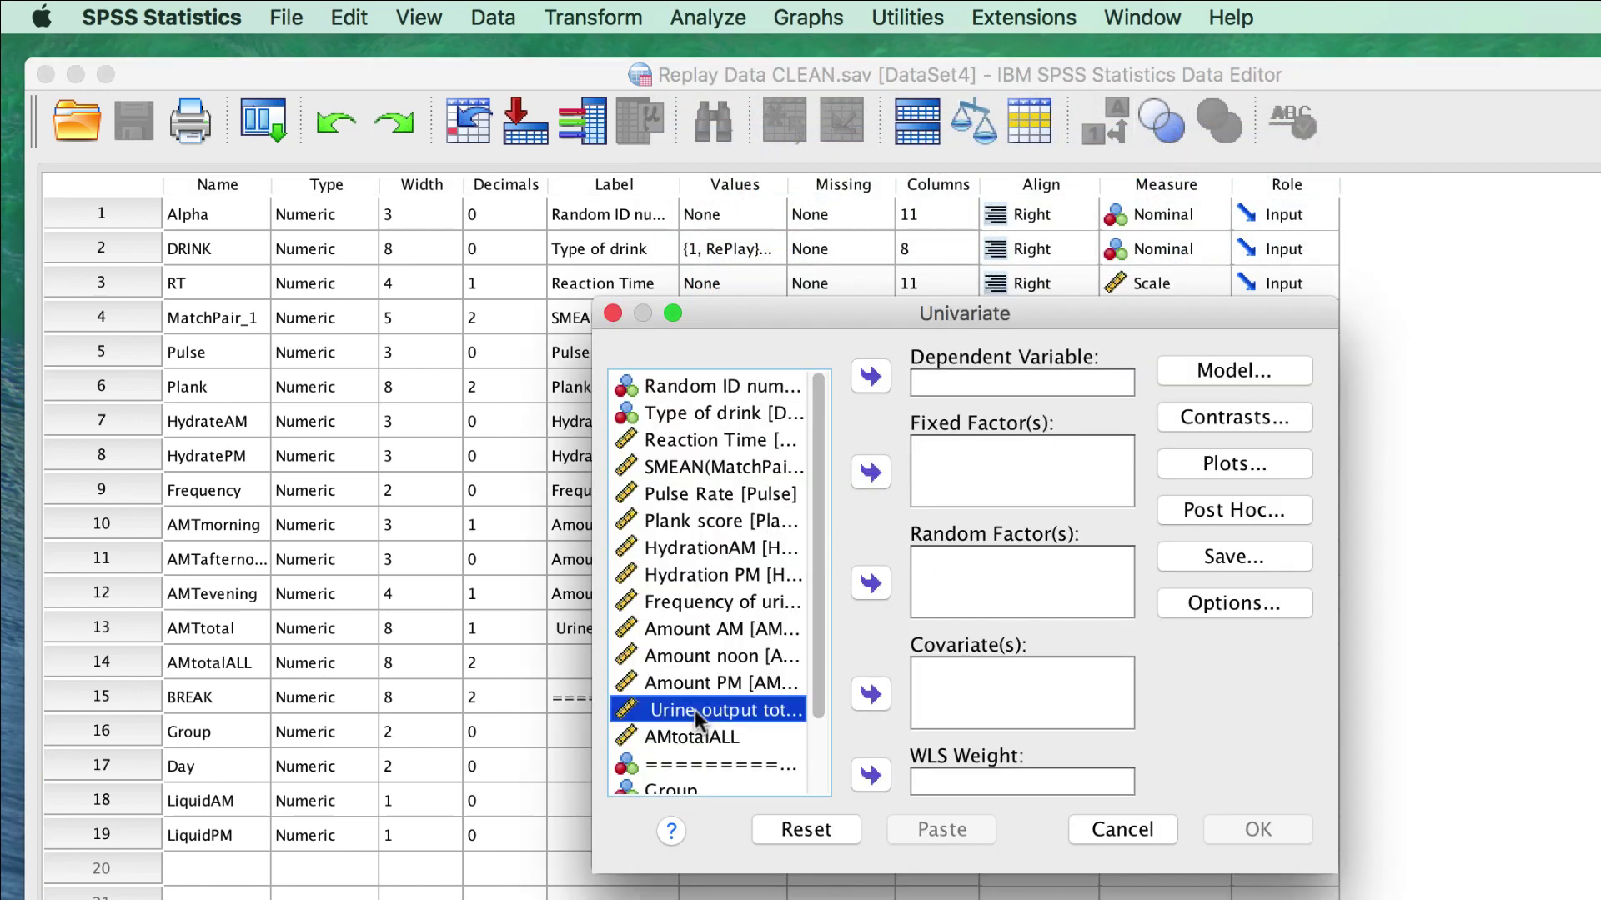
pyautogui.click(870, 375)
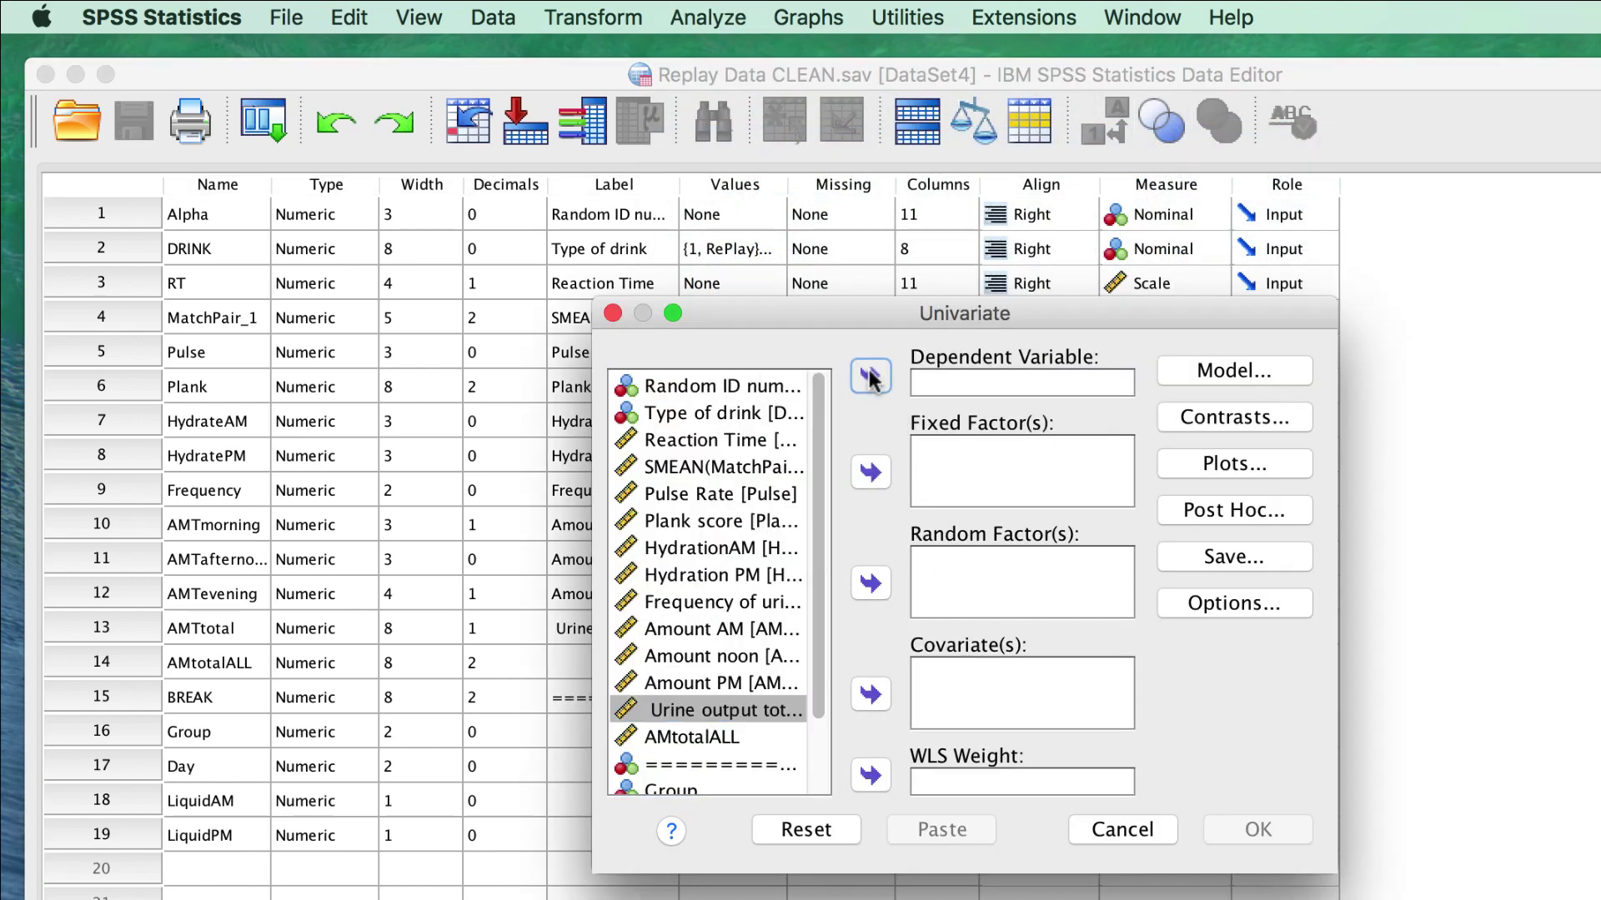
pyautogui.click(739, 416)
pyautogui.click(870, 471)
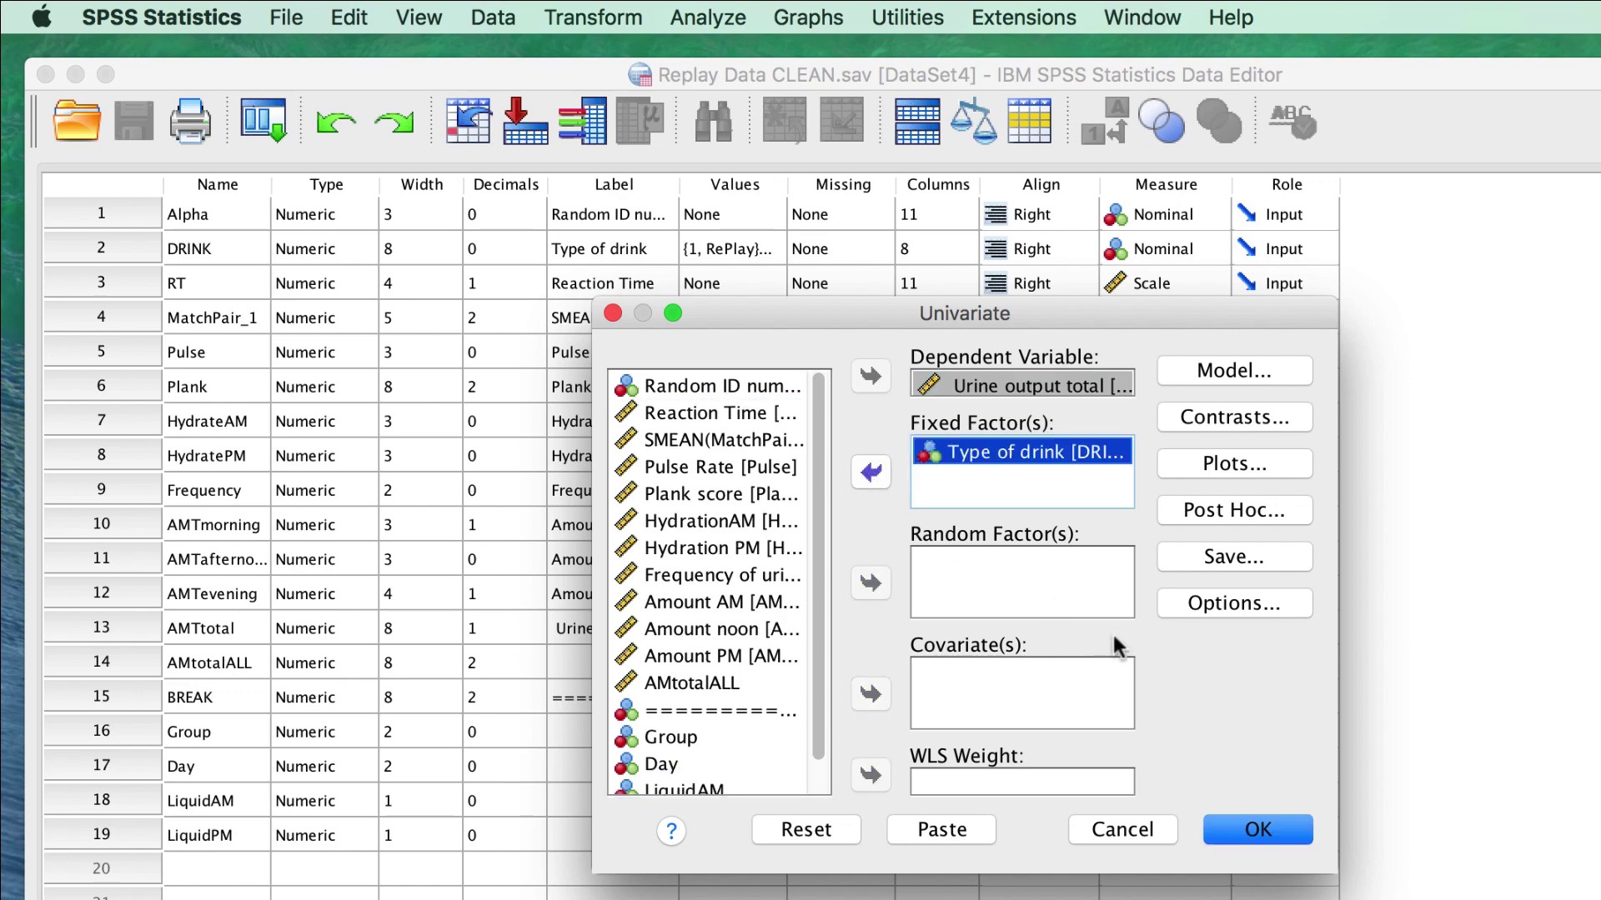
# Add a profile plot with DRINK on the horizontal axis
pyautogui.click(1272, 467)
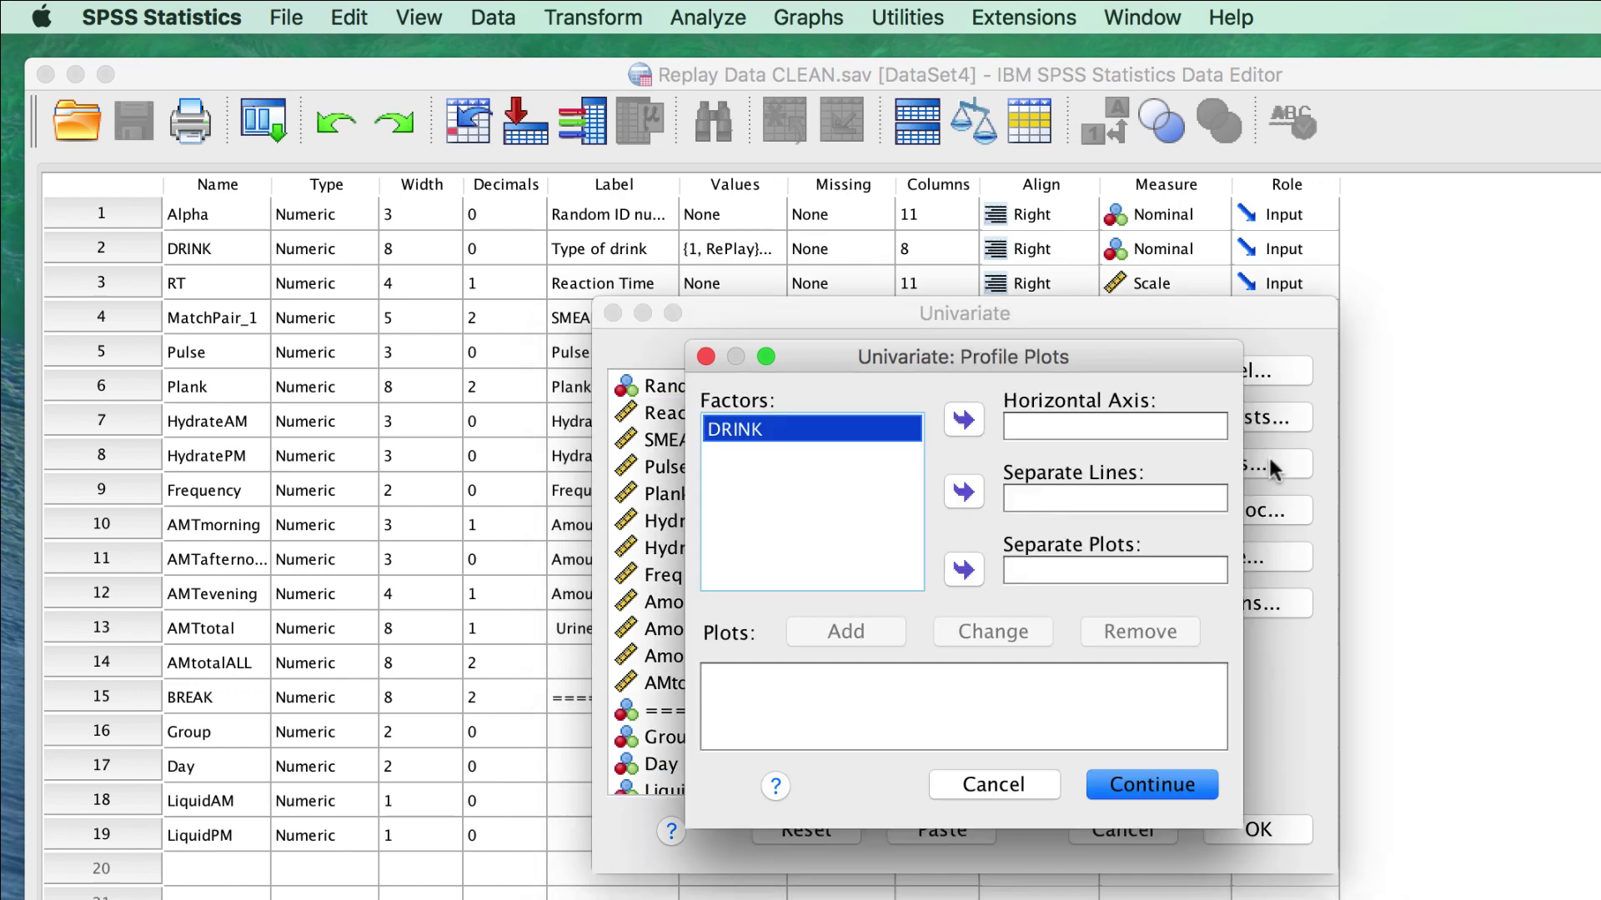
pyautogui.click(963, 421)
pyautogui.click(846, 631)
pyautogui.click(1126, 782)
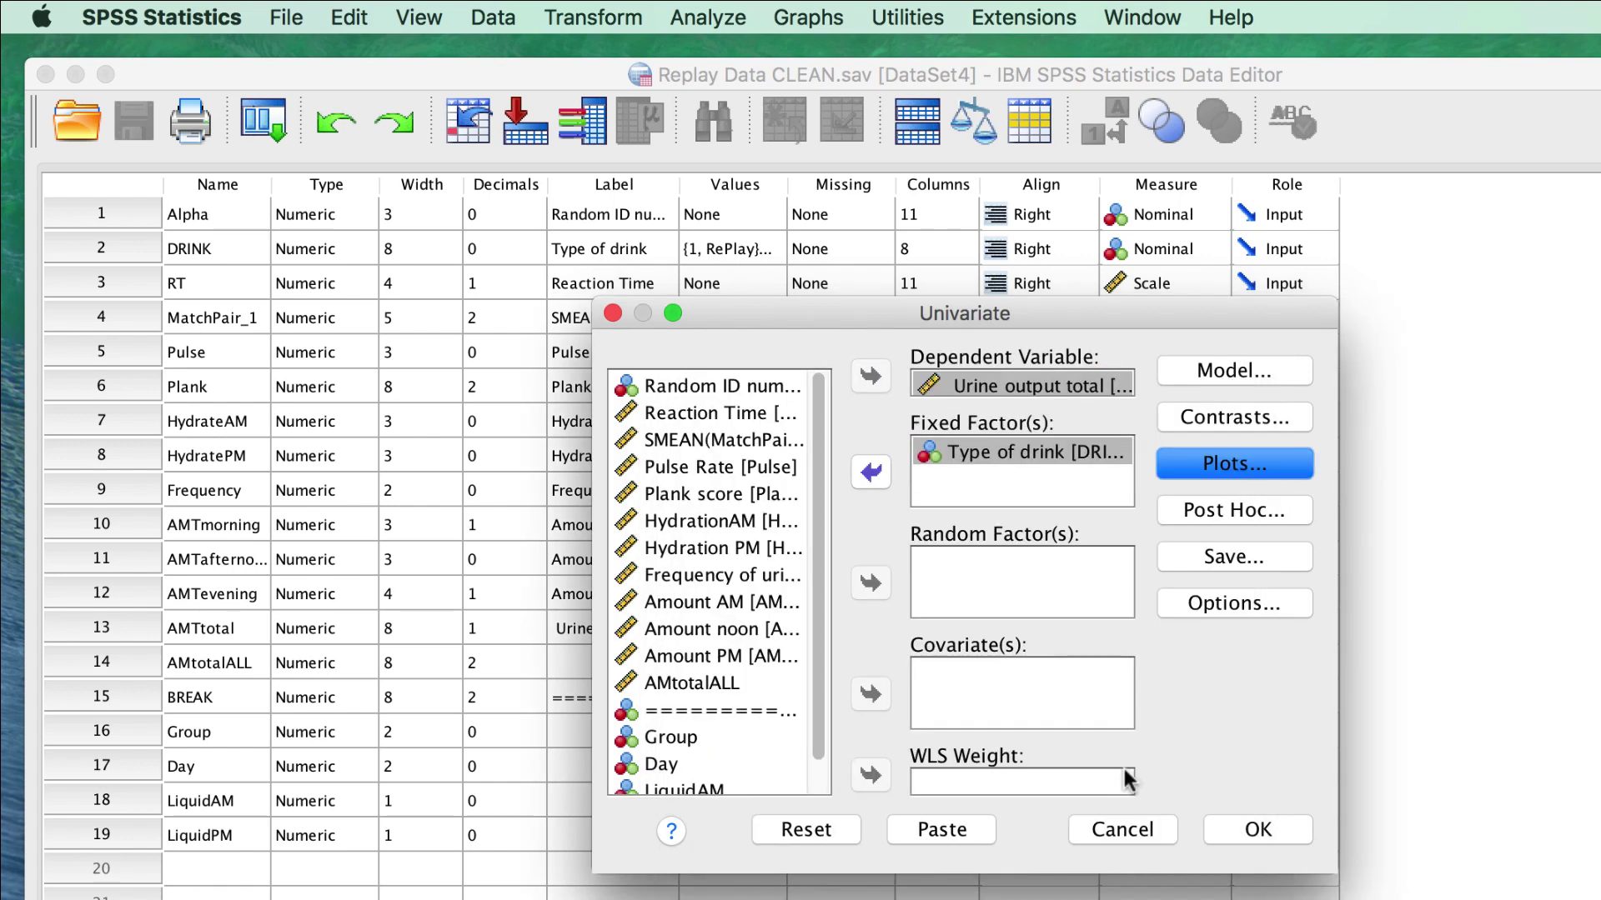
# Request Tukey post hoc tests for DRINK
pyautogui.click(1269, 513)
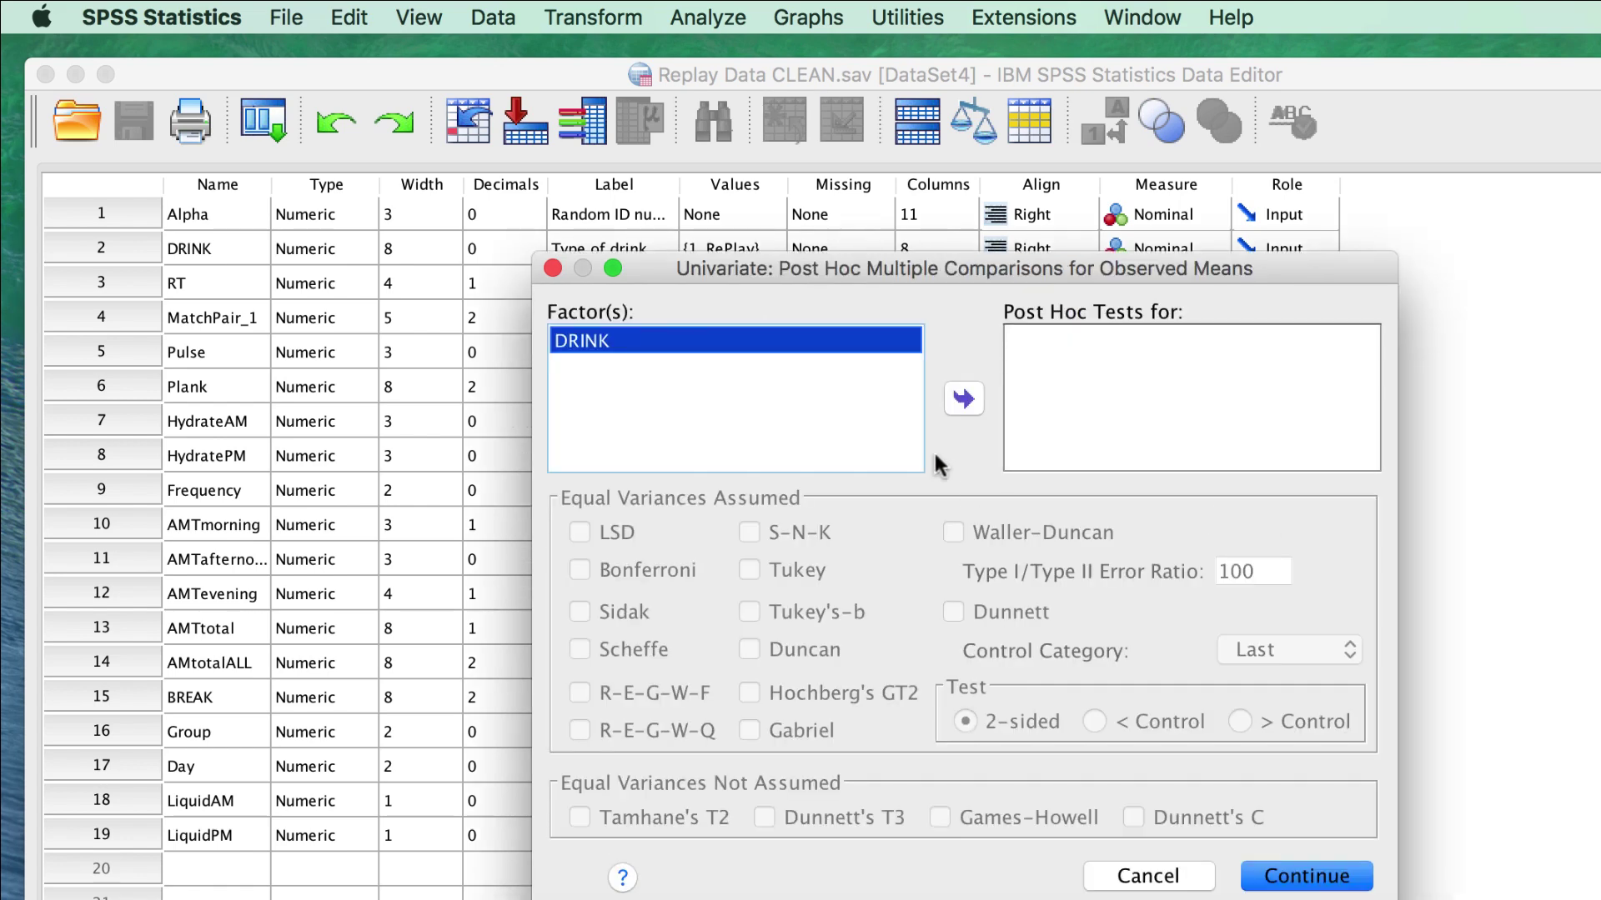
pyautogui.click(963, 398)
pyautogui.click(800, 575)
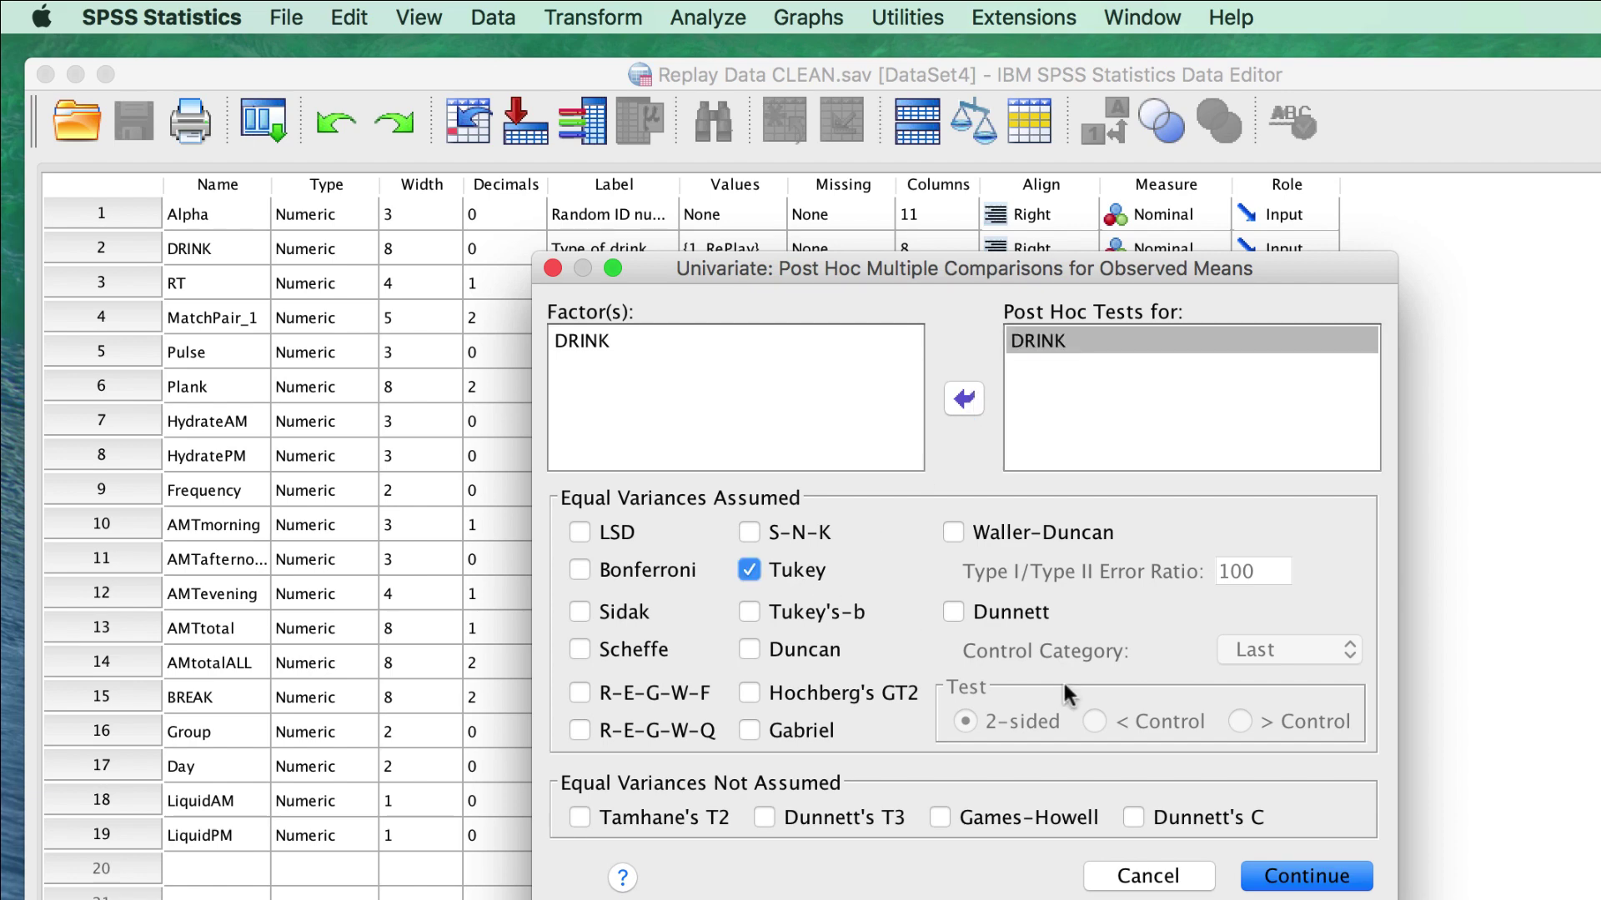
pyautogui.click(1315, 871)
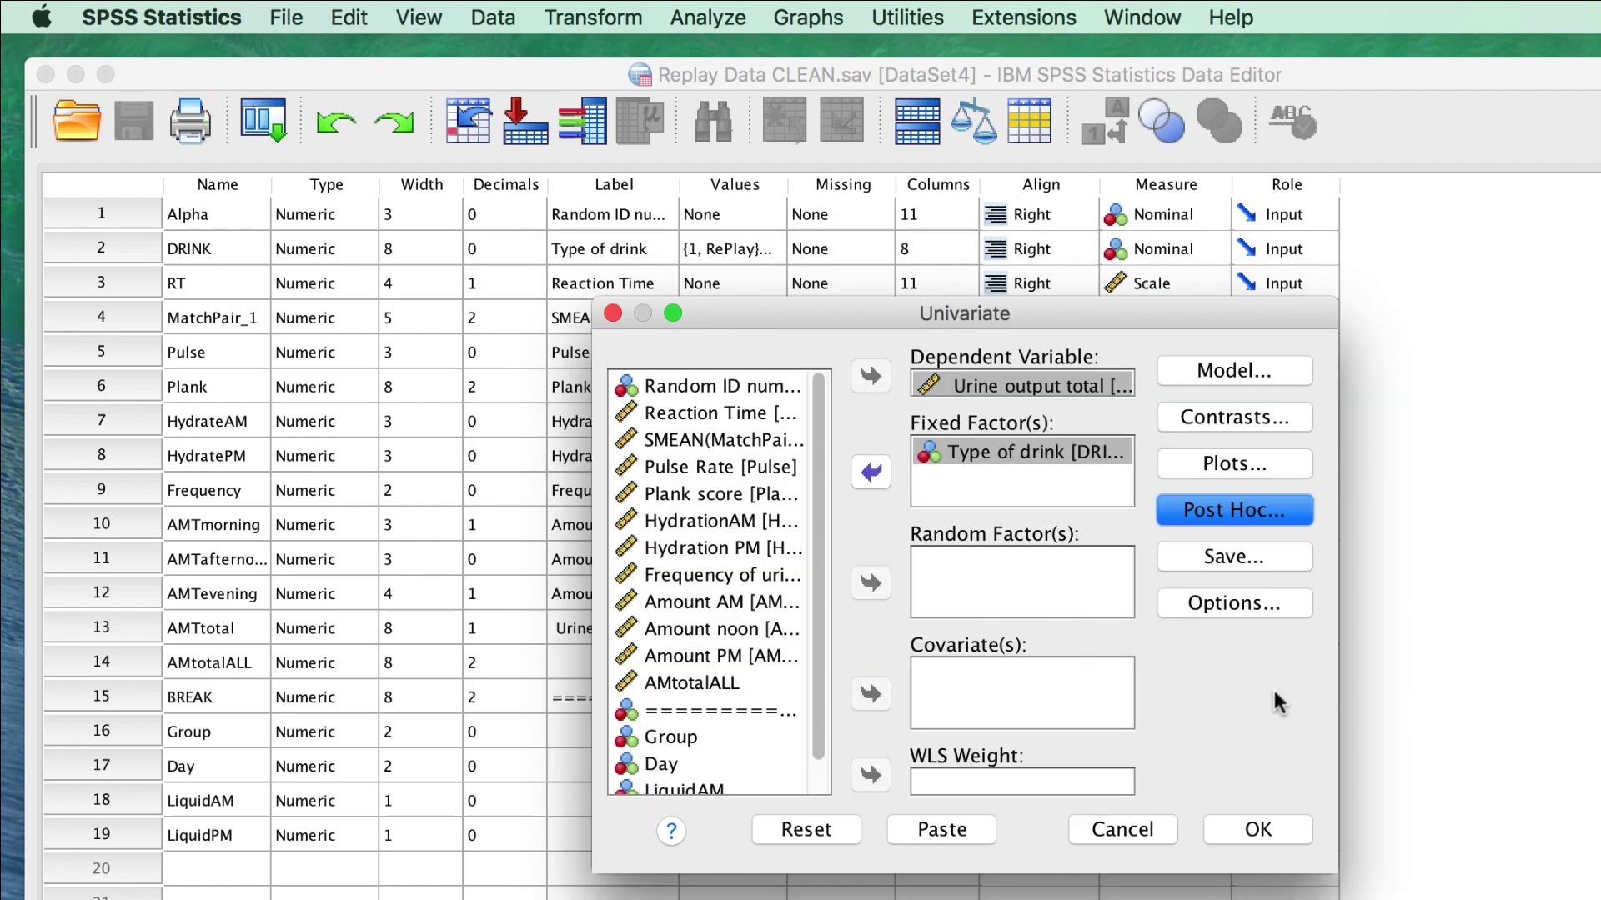
# Request descriptive statistics, effect size estimates and homogeneity tests
pyautogui.click(1269, 605)
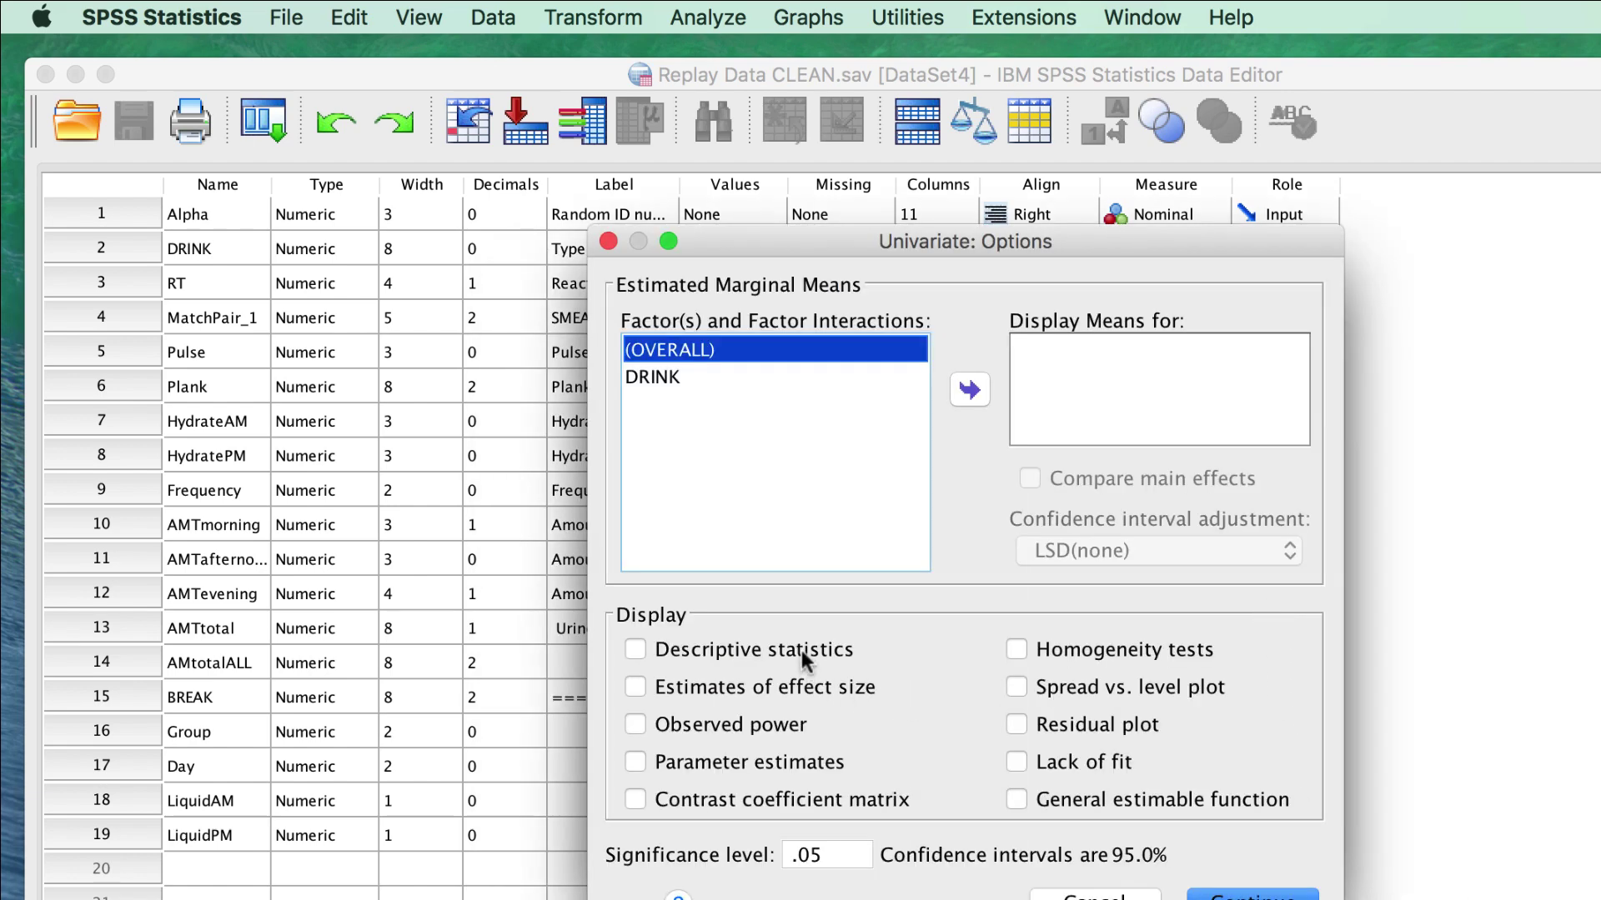
pyautogui.click(694, 651)
pyautogui.click(705, 688)
pyautogui.click(1101, 654)
pyautogui.click(1253, 895)
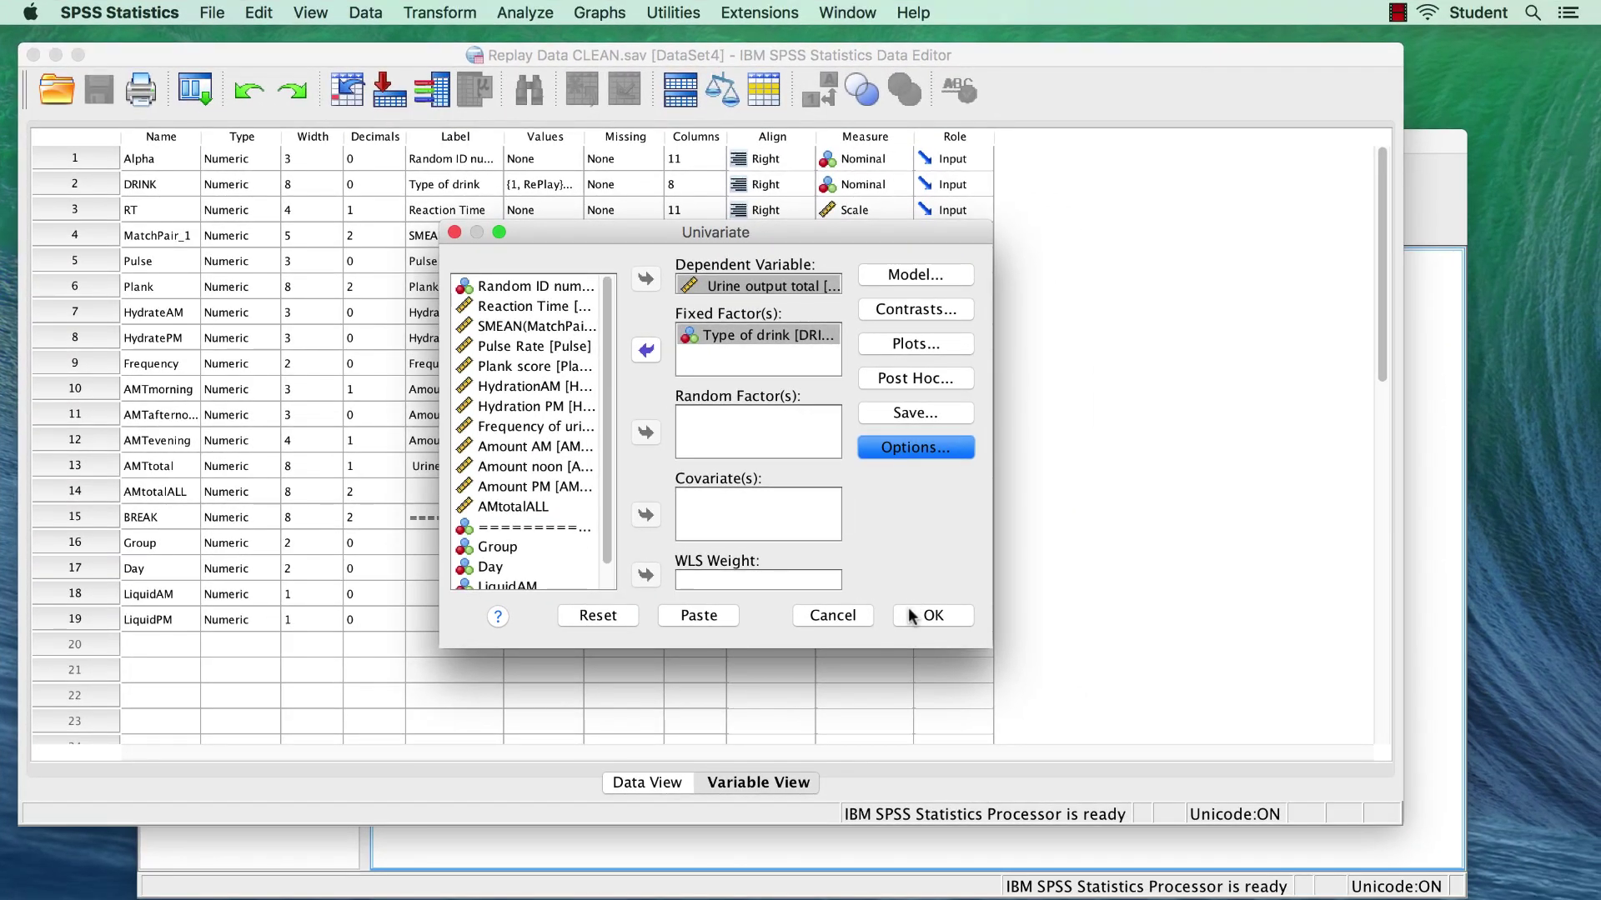
# Paste the UNIANOVA command into a syntax window and bring the Output6 viewer forward
pyautogui.click(711, 616)
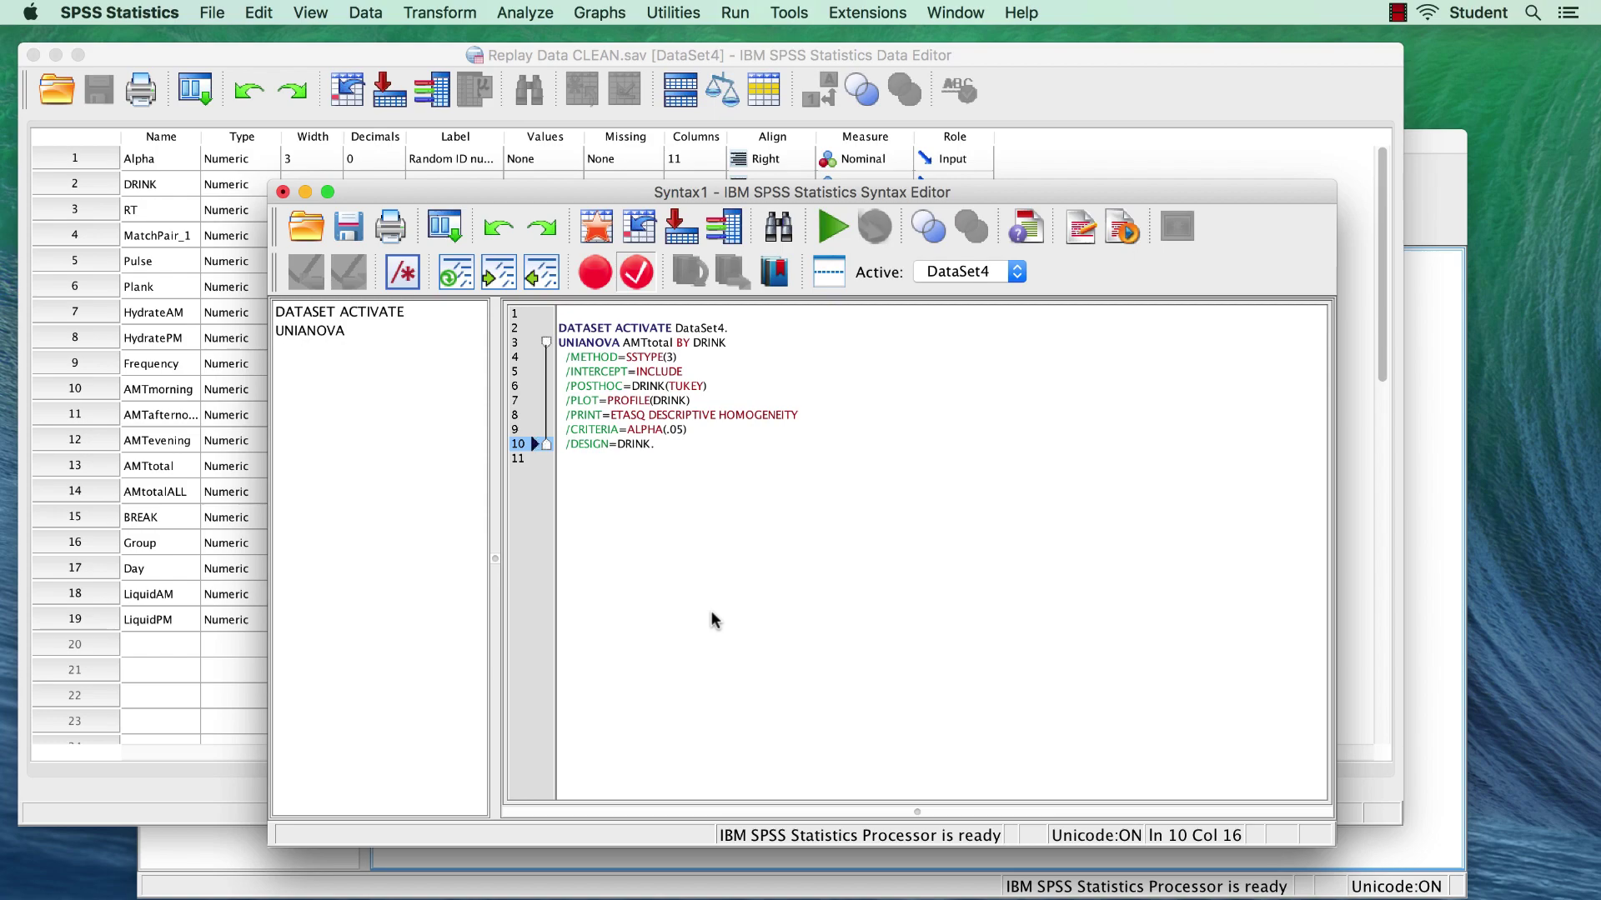
pyautogui.hotkey('ctrl', 'Up')
pyautogui.click(468, 343)
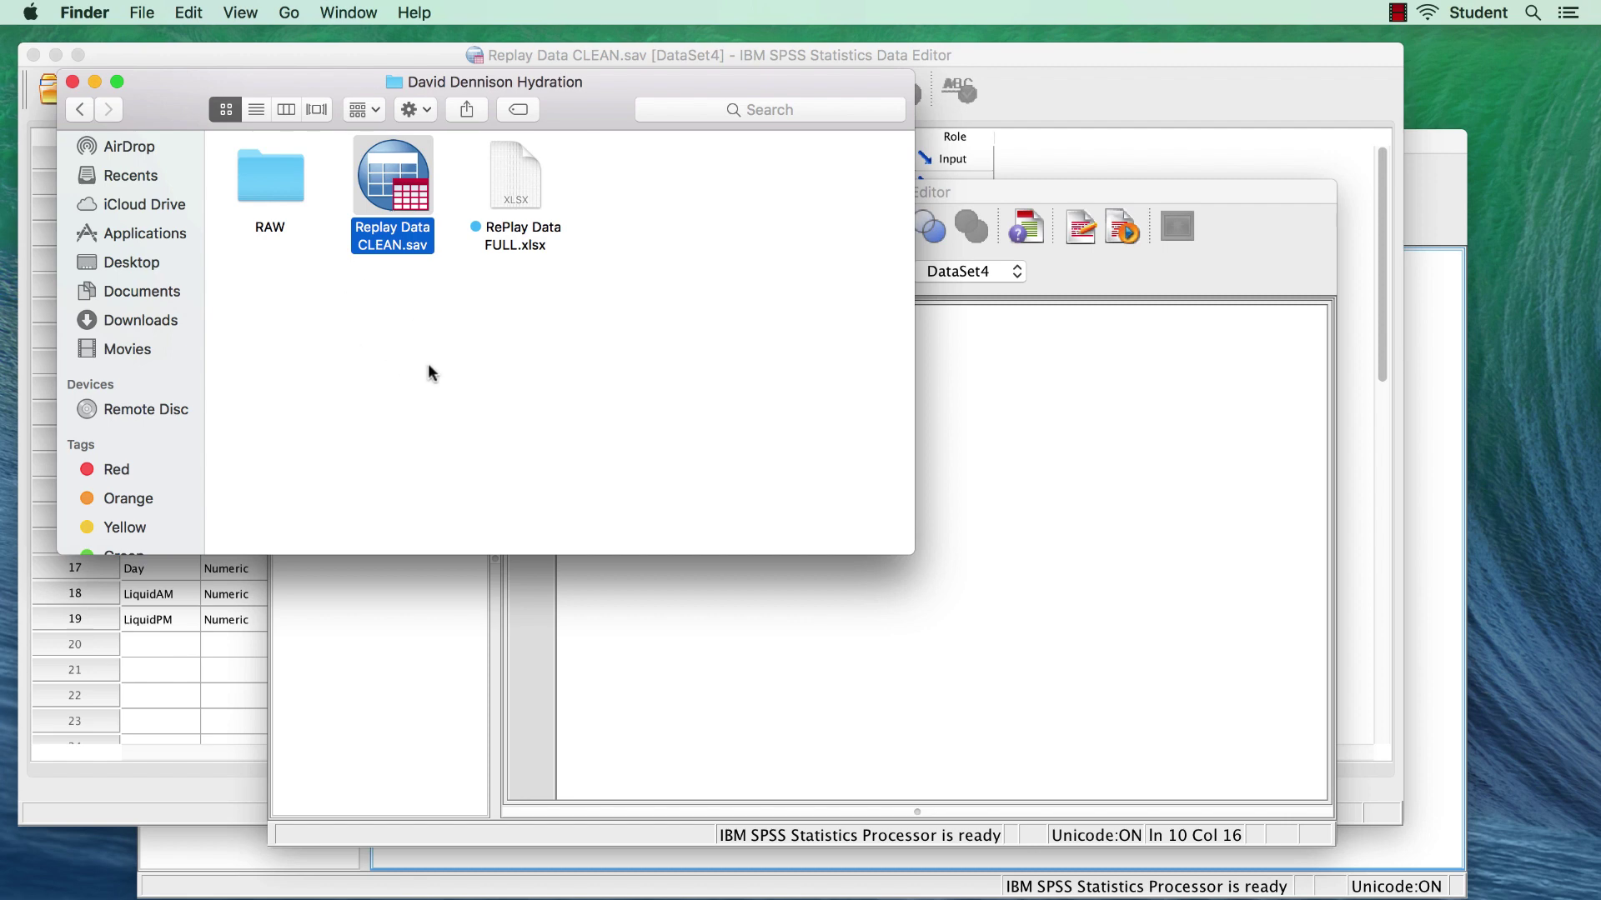
pyautogui.click(1422, 514)
# Copy the GET FILE and DATASET NAME log text from the output viewer
pyautogui.click(593, 302)
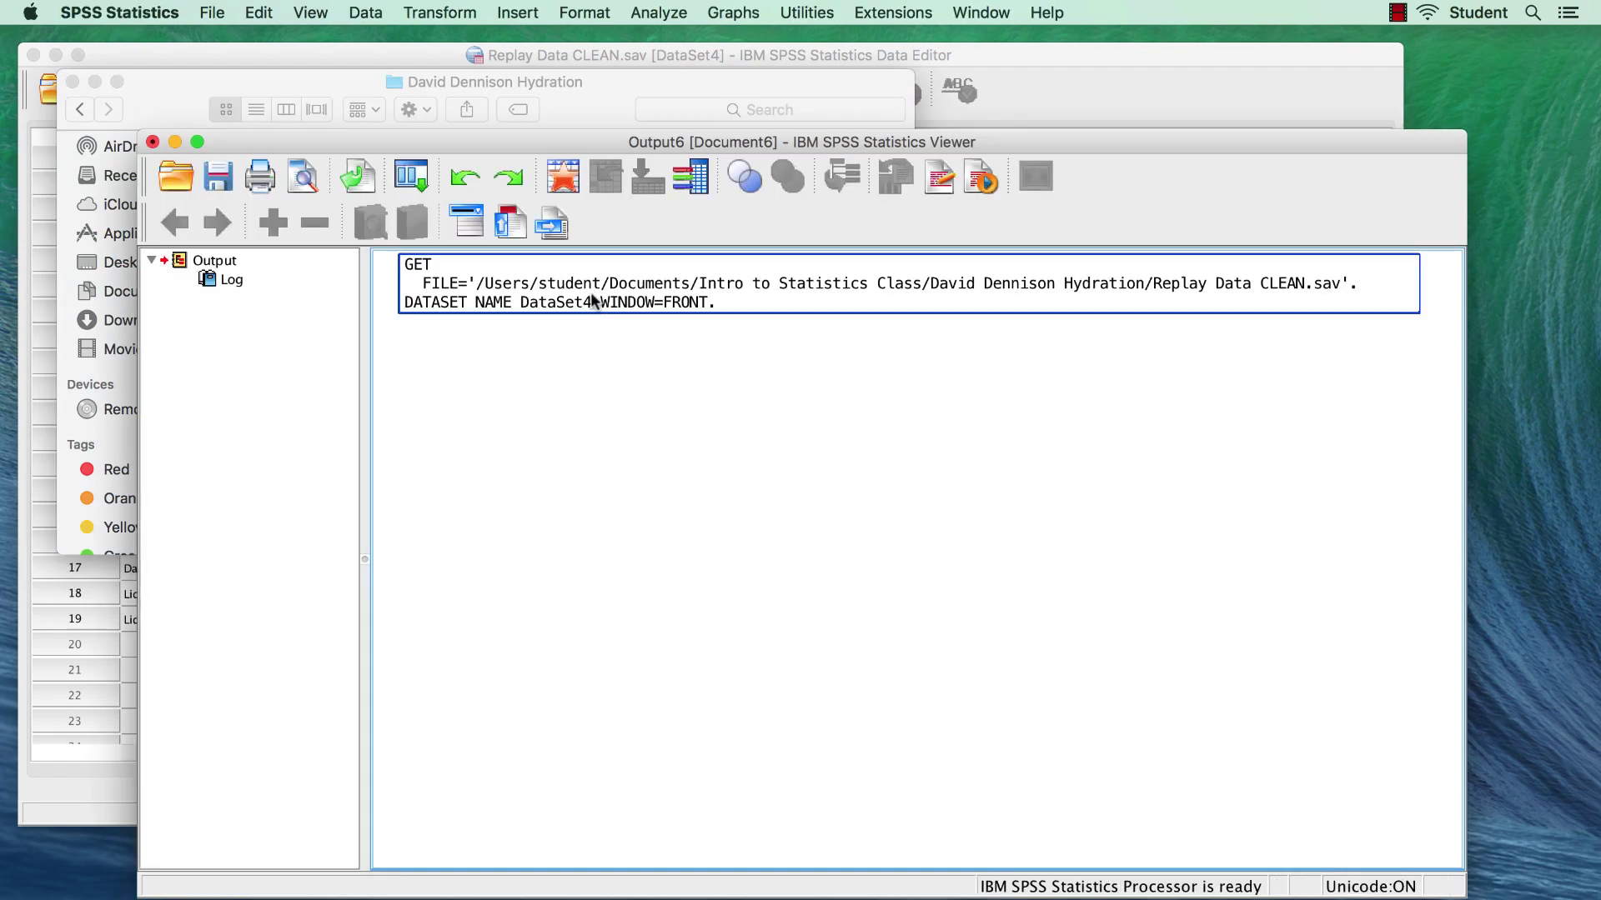
pyautogui.doubleClick(593, 302)
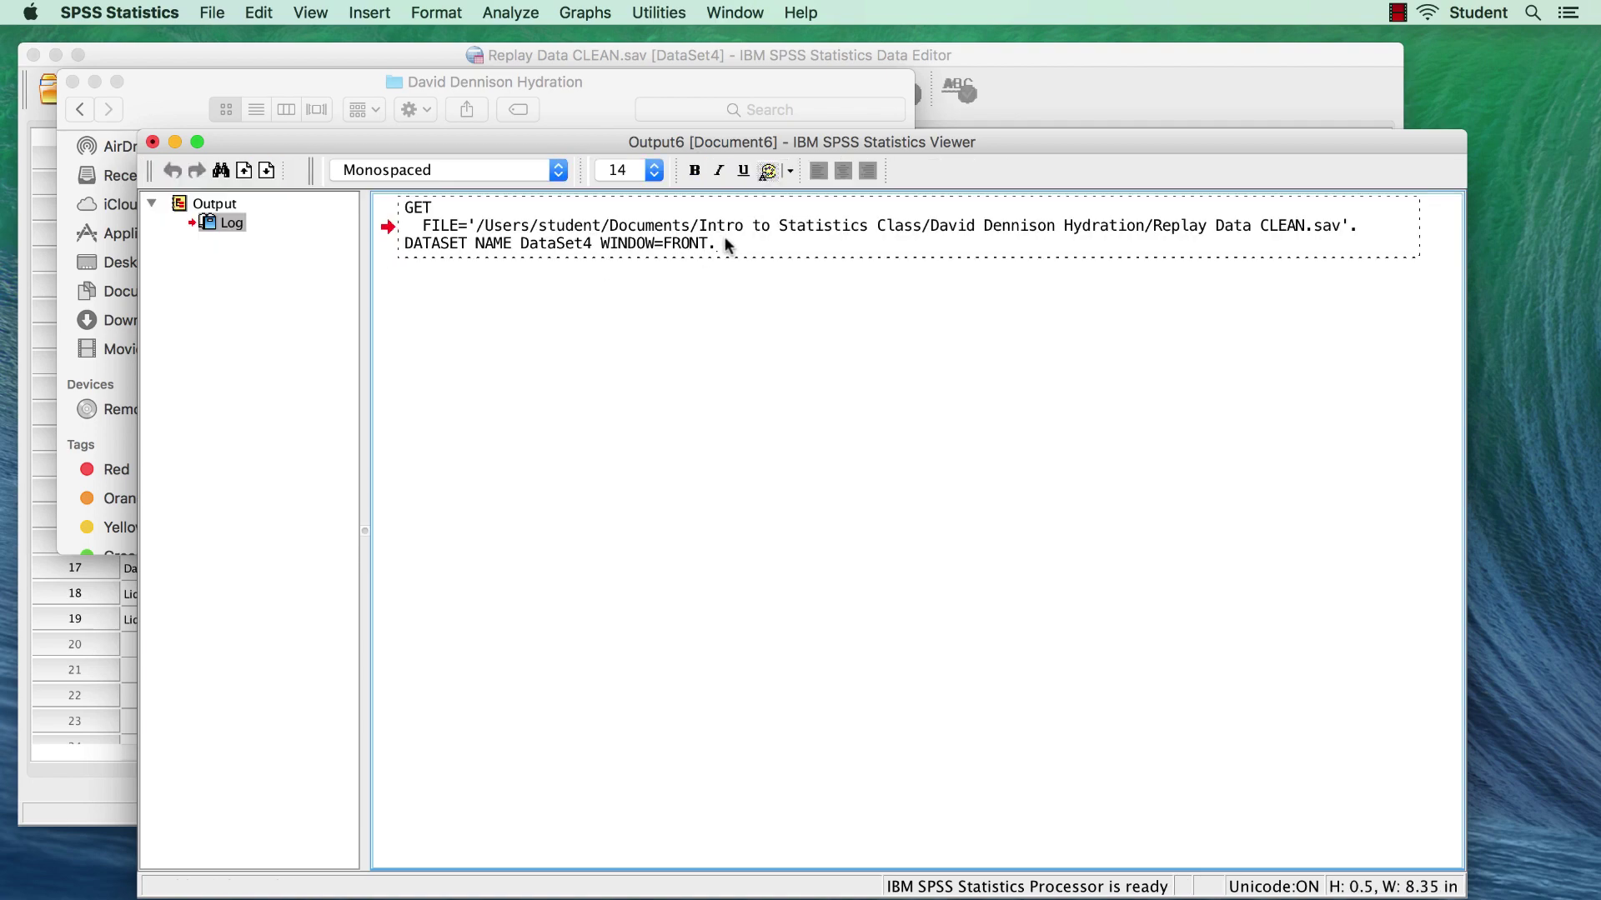
pyautogui.moveTo(722, 244); pyautogui.dragTo(406, 207)
pyautogui.rightClick(427, 227)
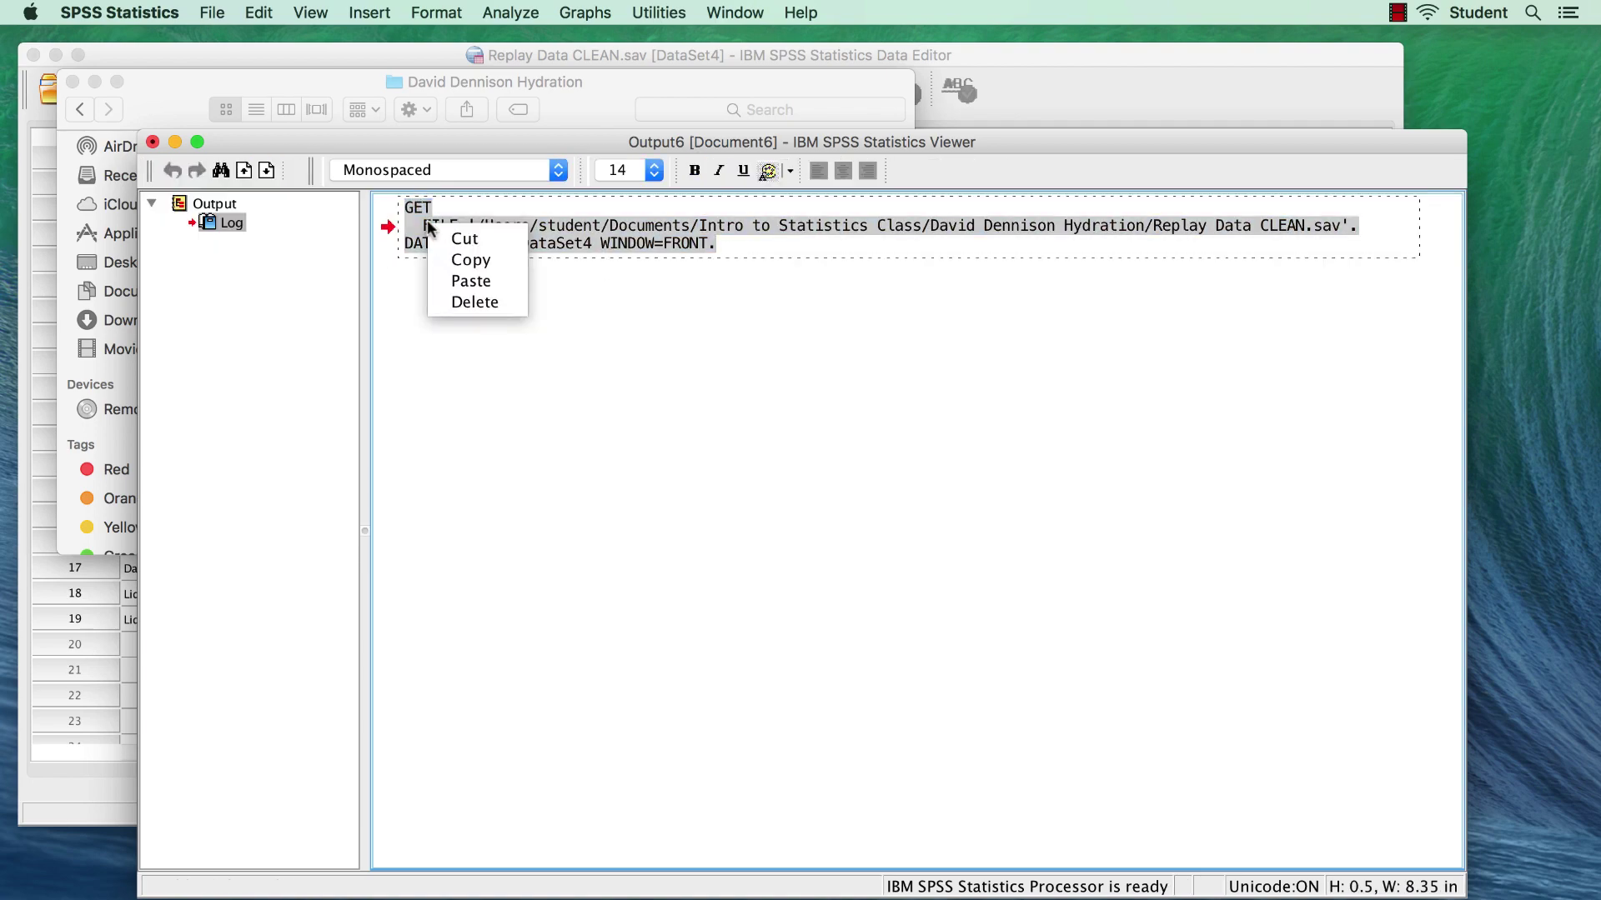
pyautogui.click(460, 258)
# Paste the data-loading commands at the top of the ANOVA syntax, followed by a blank line
pyautogui.hotkey('ctrl', 'Up')
pyautogui.click(1181, 266)
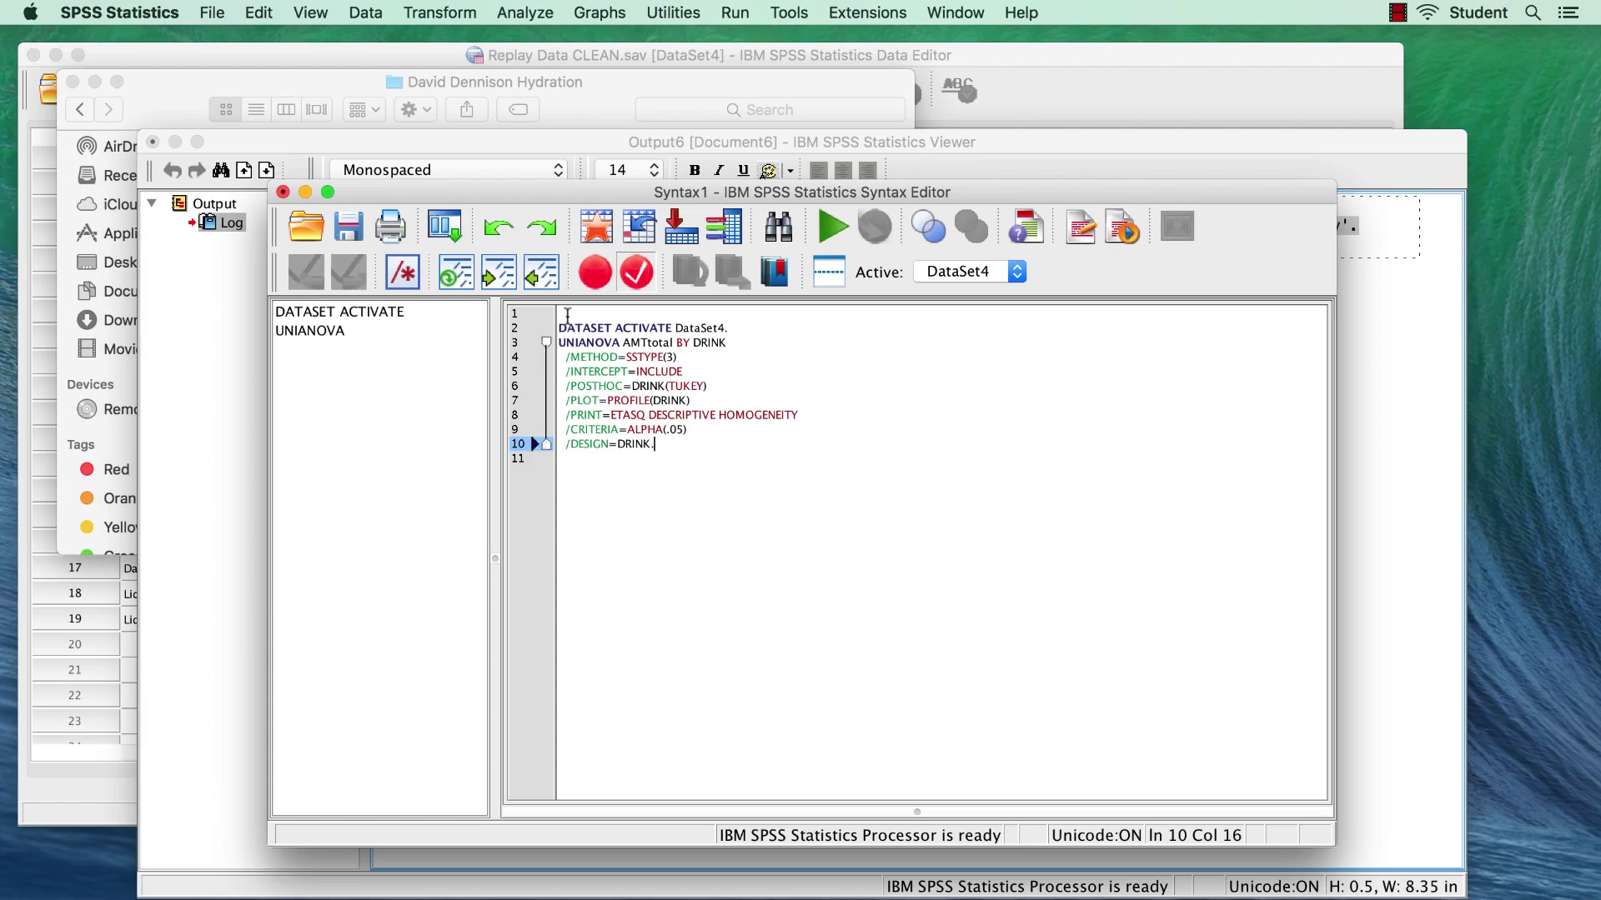
pyautogui.click(568, 314)
pyautogui.rightClick(568, 314)
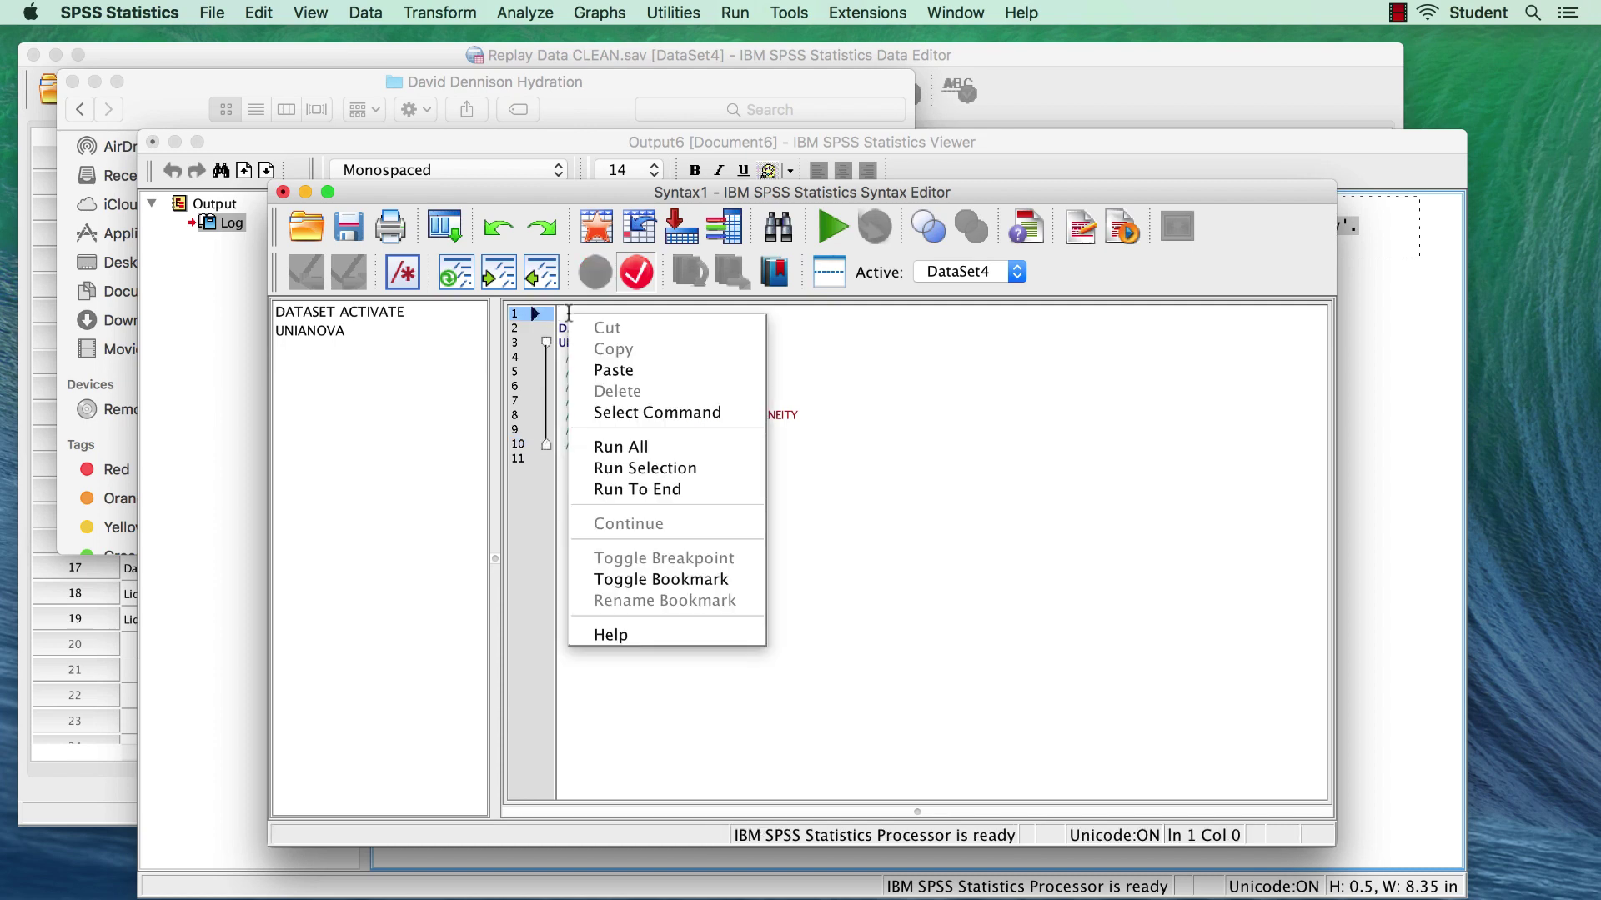
pyautogui.click(615, 368)
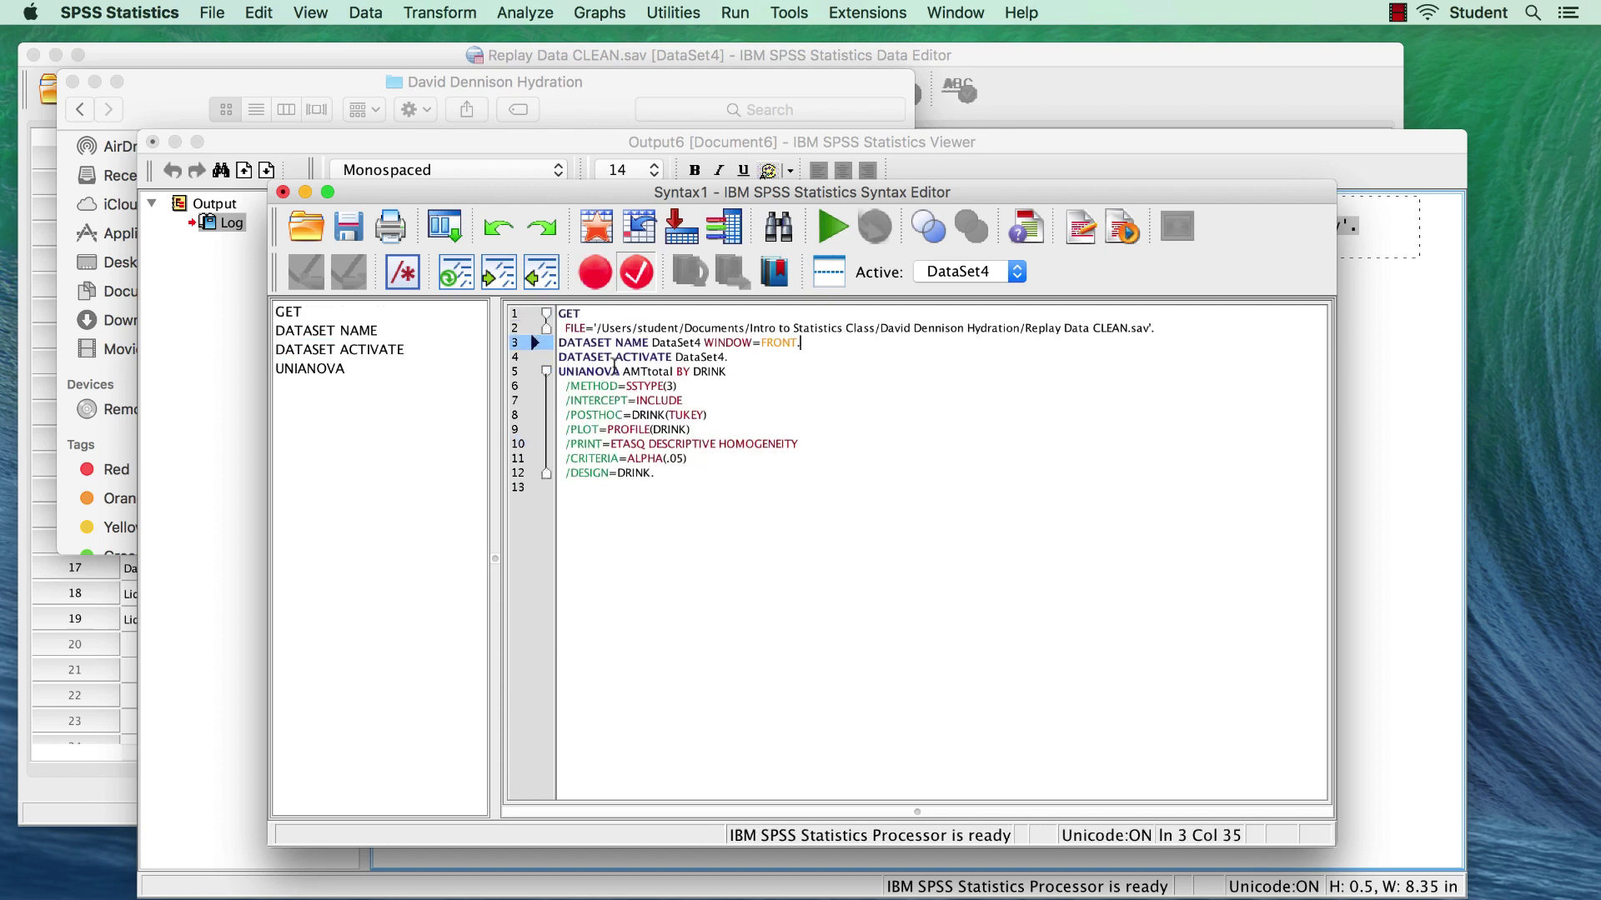
pyautogui.press('Return')
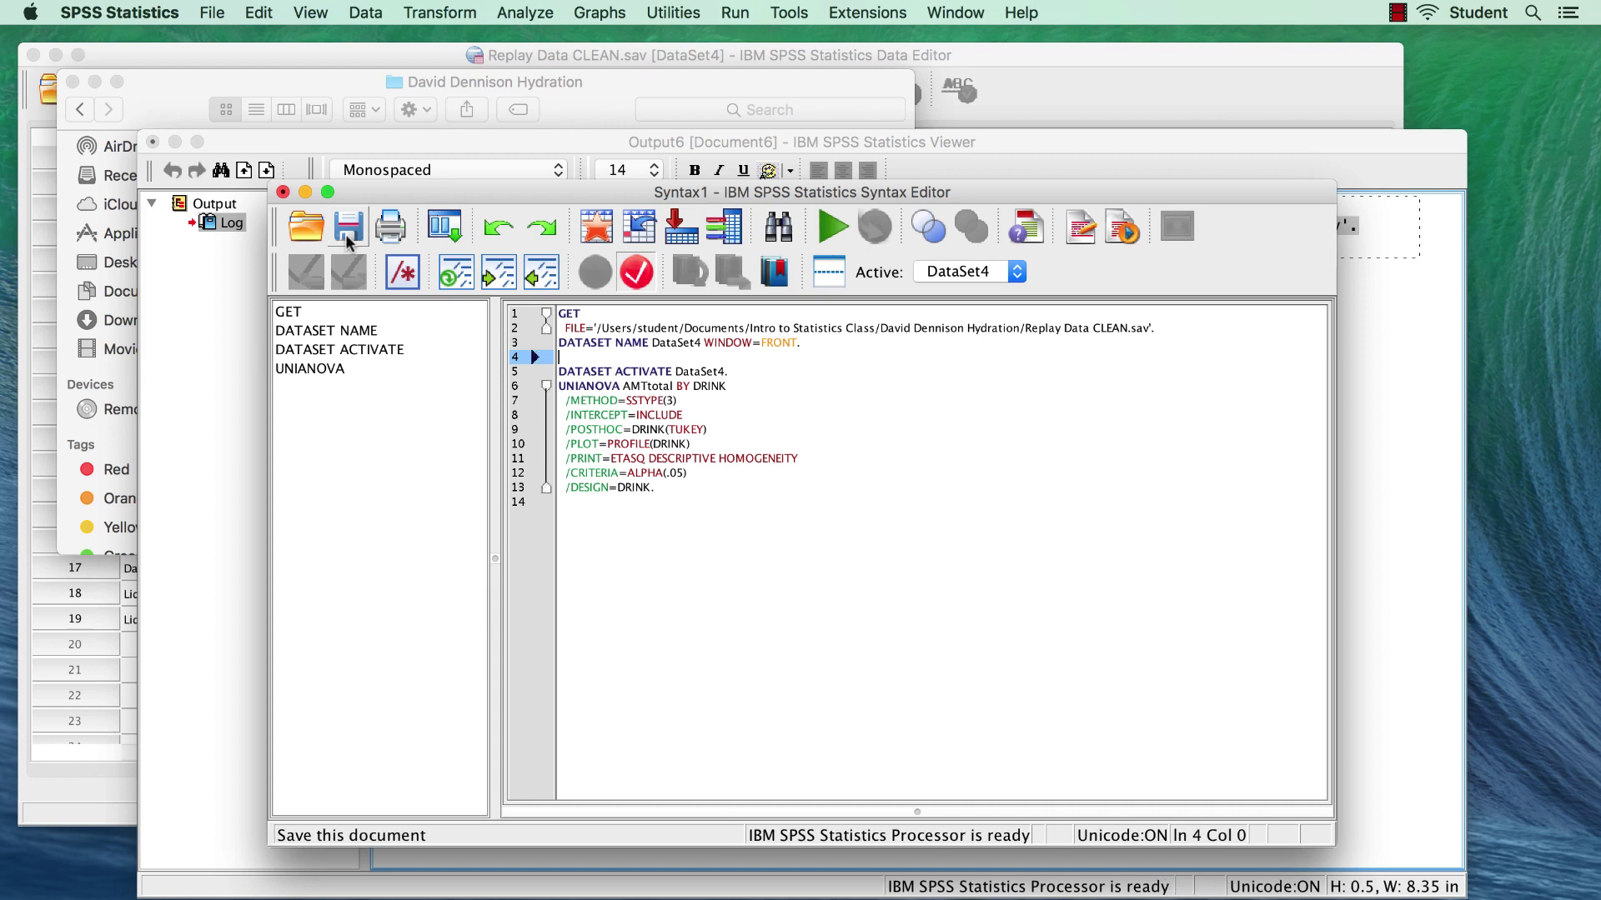
# Save the syntax to the Desktop as RePlay Syntax.sps and hide SPSS
pyautogui.click(349, 241)
pyautogui.click(406, 595)
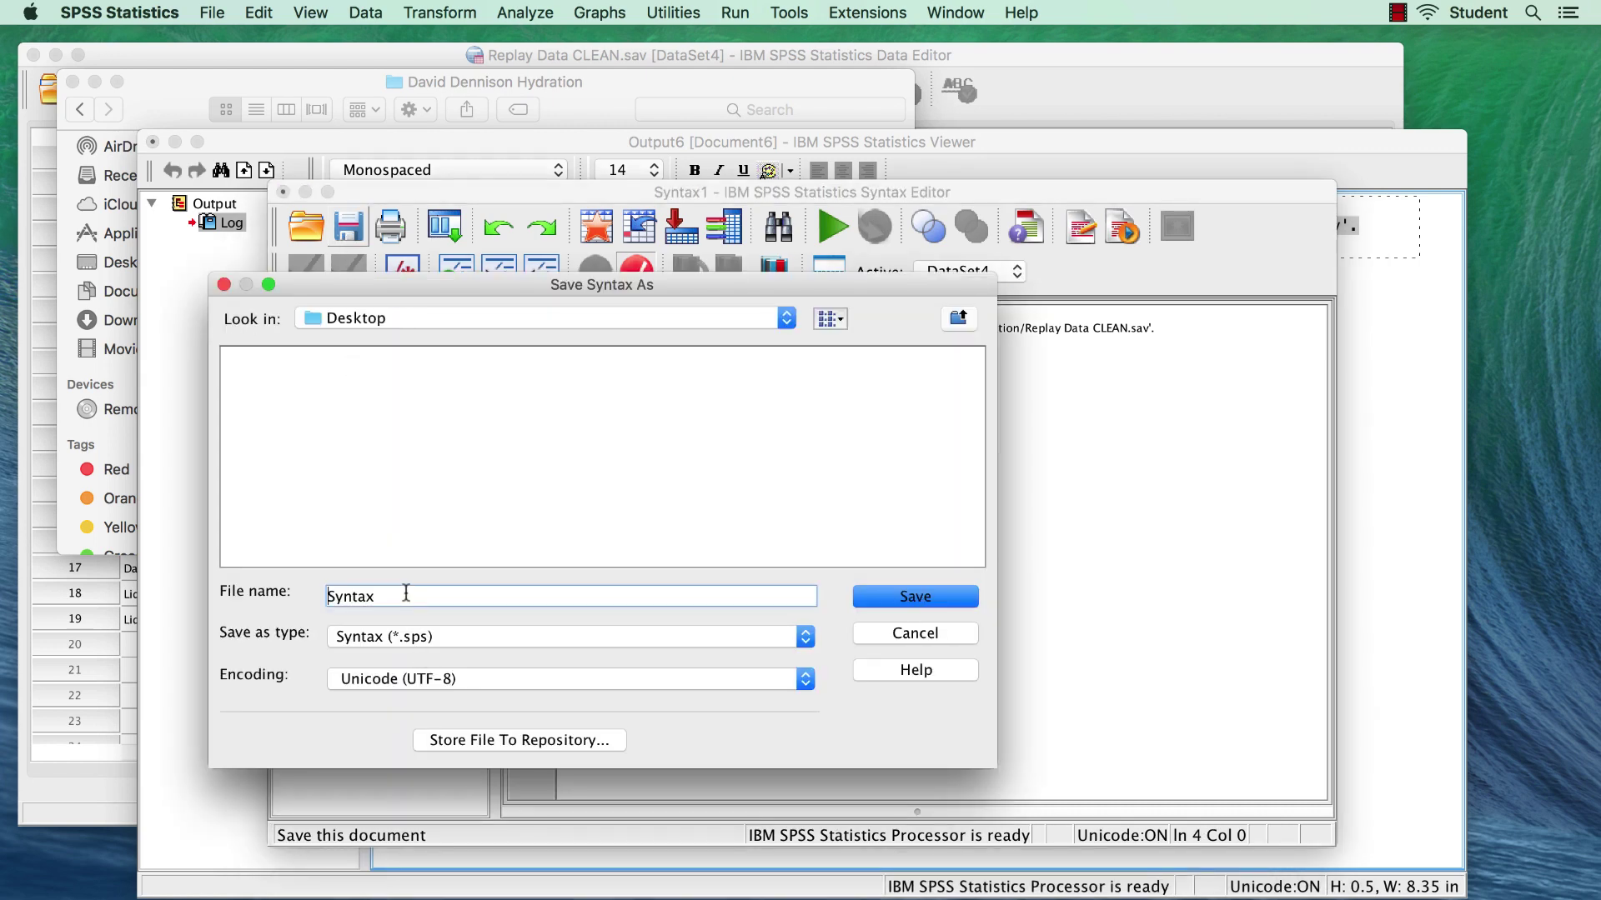
pyautogui.write('RePlay')
pyautogui.click(914, 596)
pyautogui.click(334, 55)
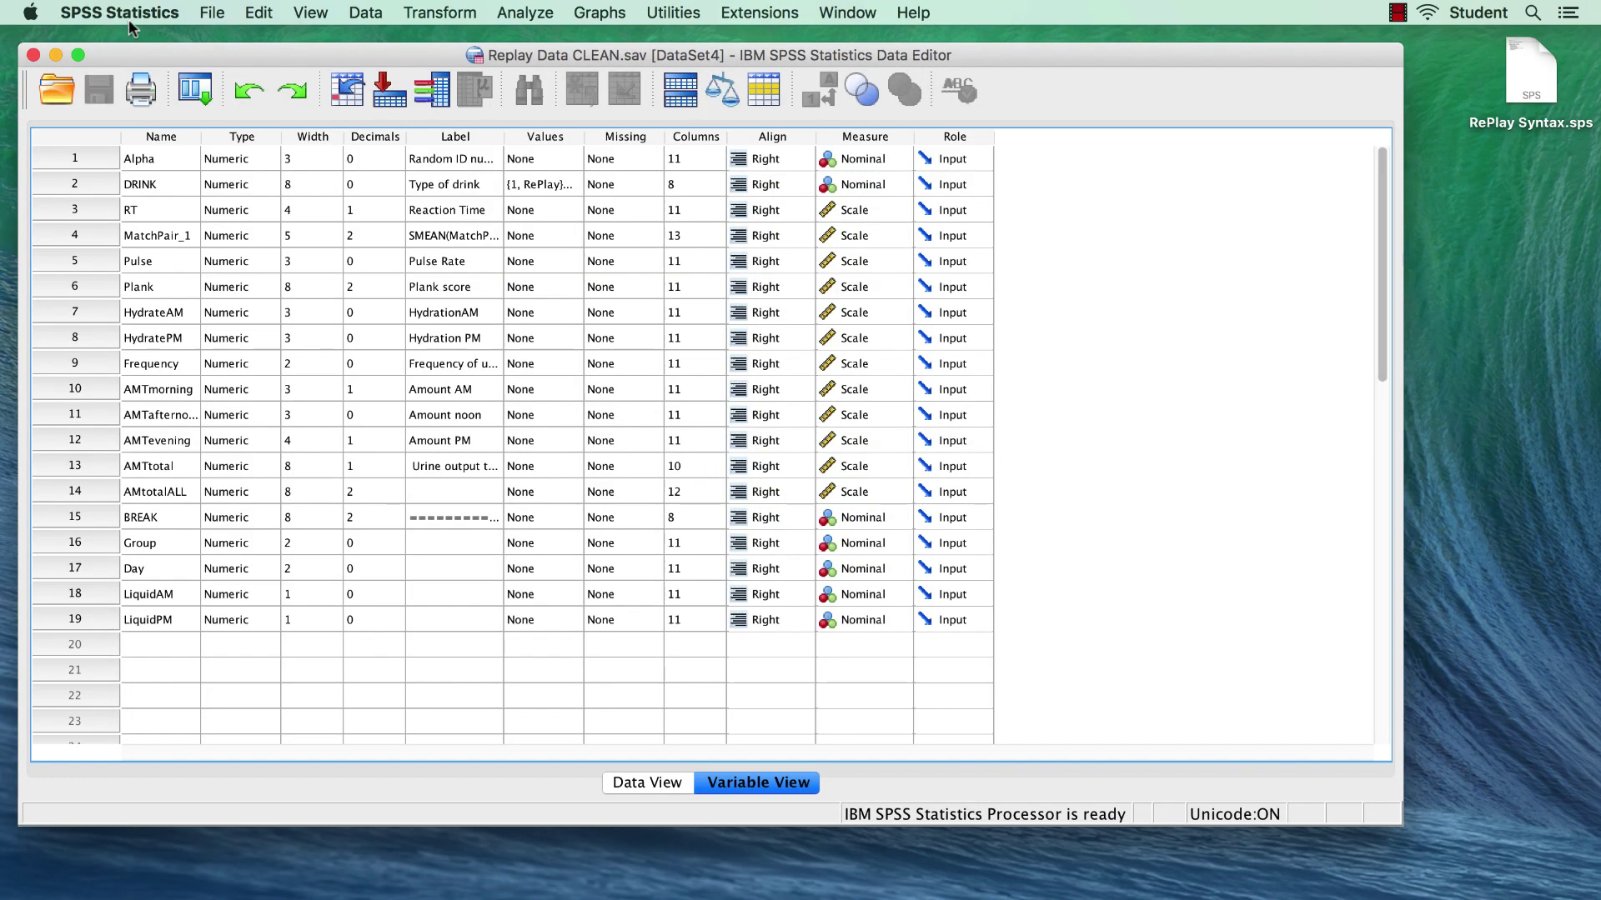
pyautogui.click(119, 12)
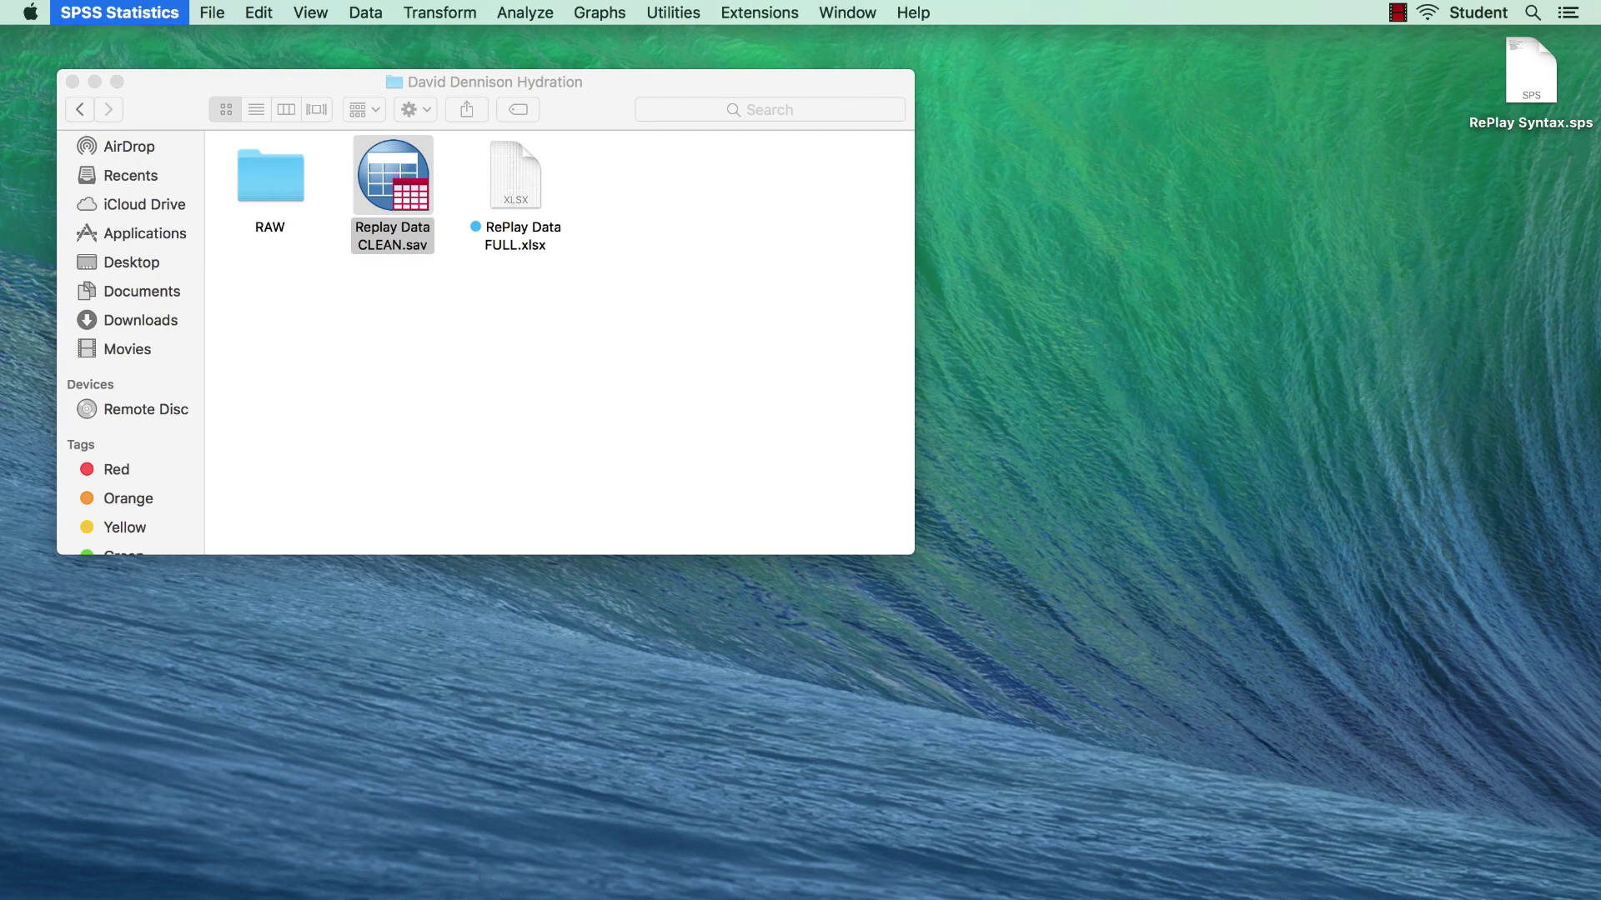
# Switch to Finder and open RePlay Syntax.sps from the desktop
pyautogui.press('super+Tab')
pyautogui.press('super+o')
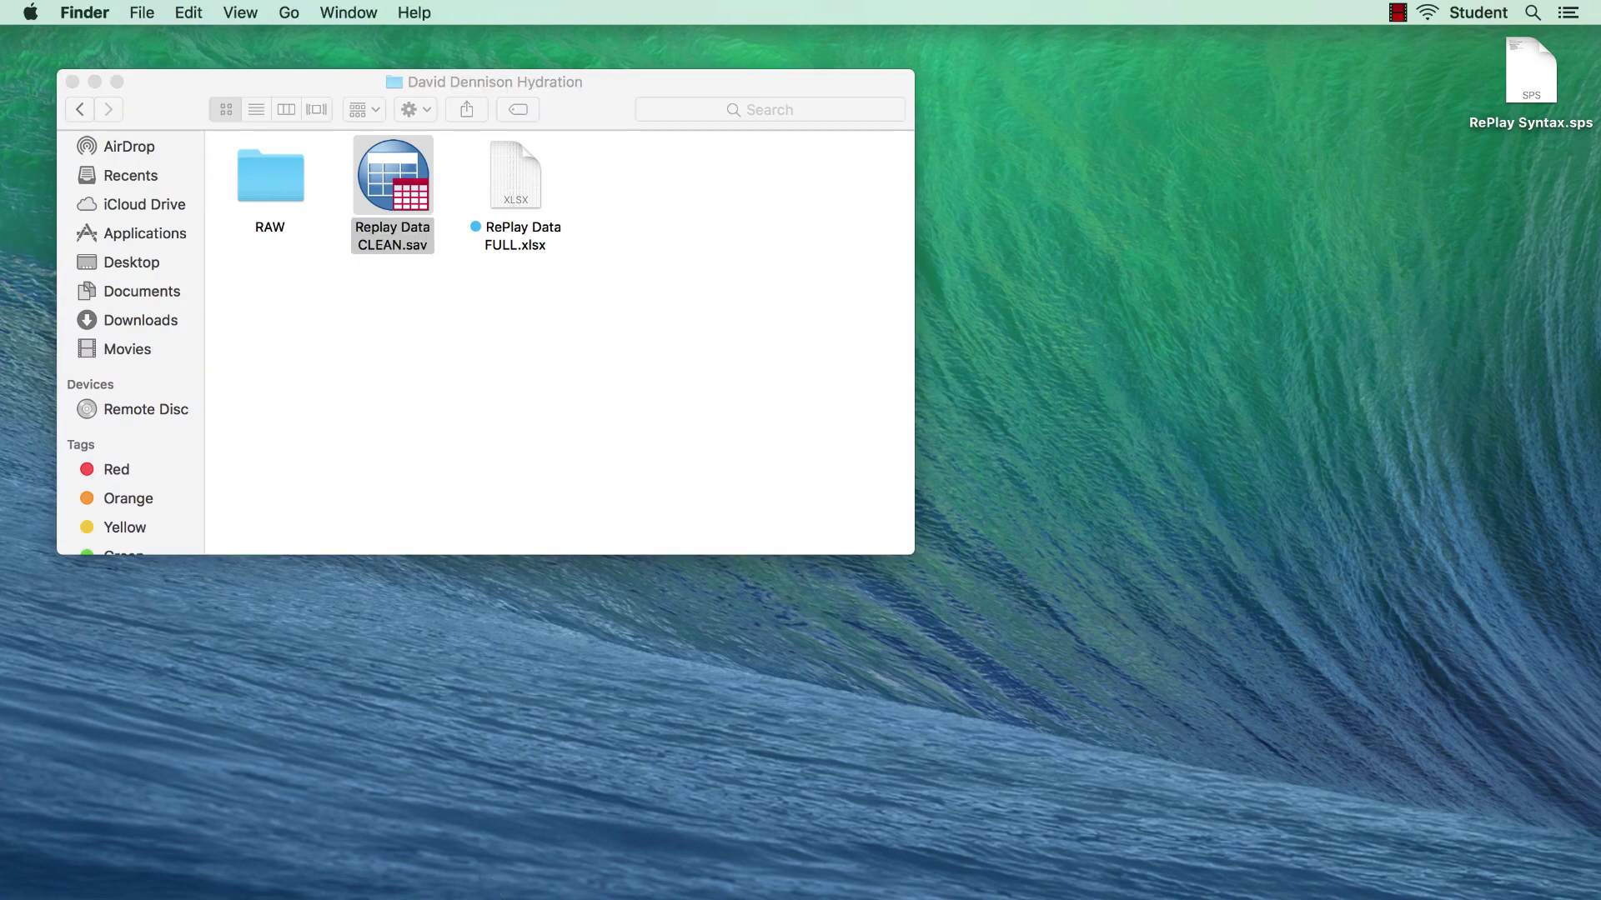
pyautogui.doubleClick(1531, 71)
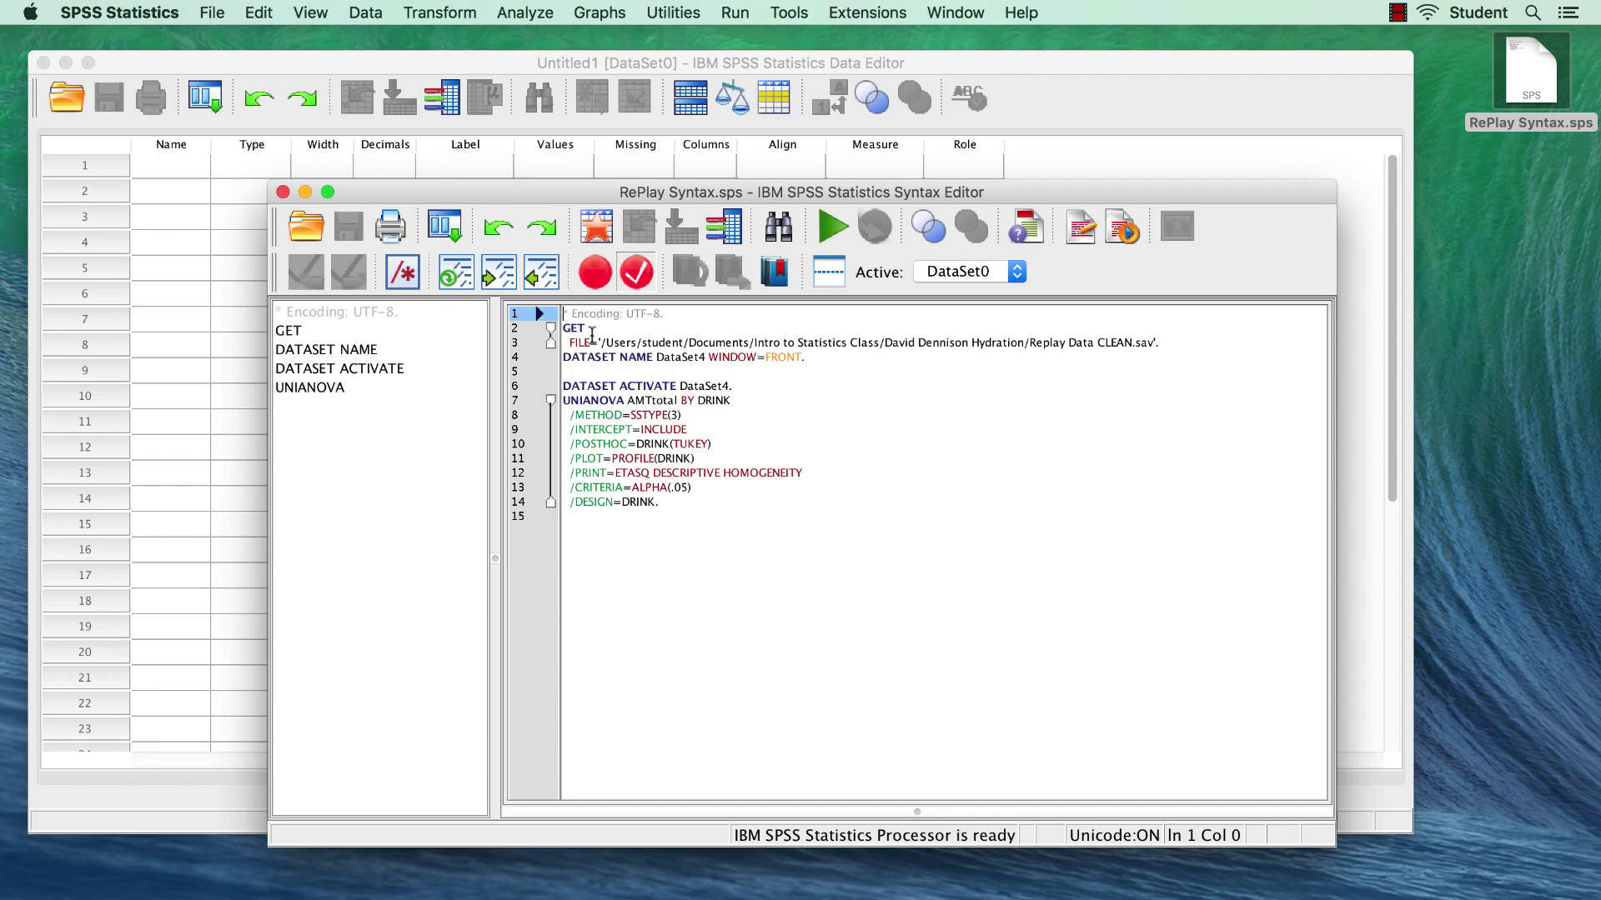
# Select all of RePlay Syntax.sps, run it, and bring the ANOVA output viewer forward
pyautogui.click(725, 445)
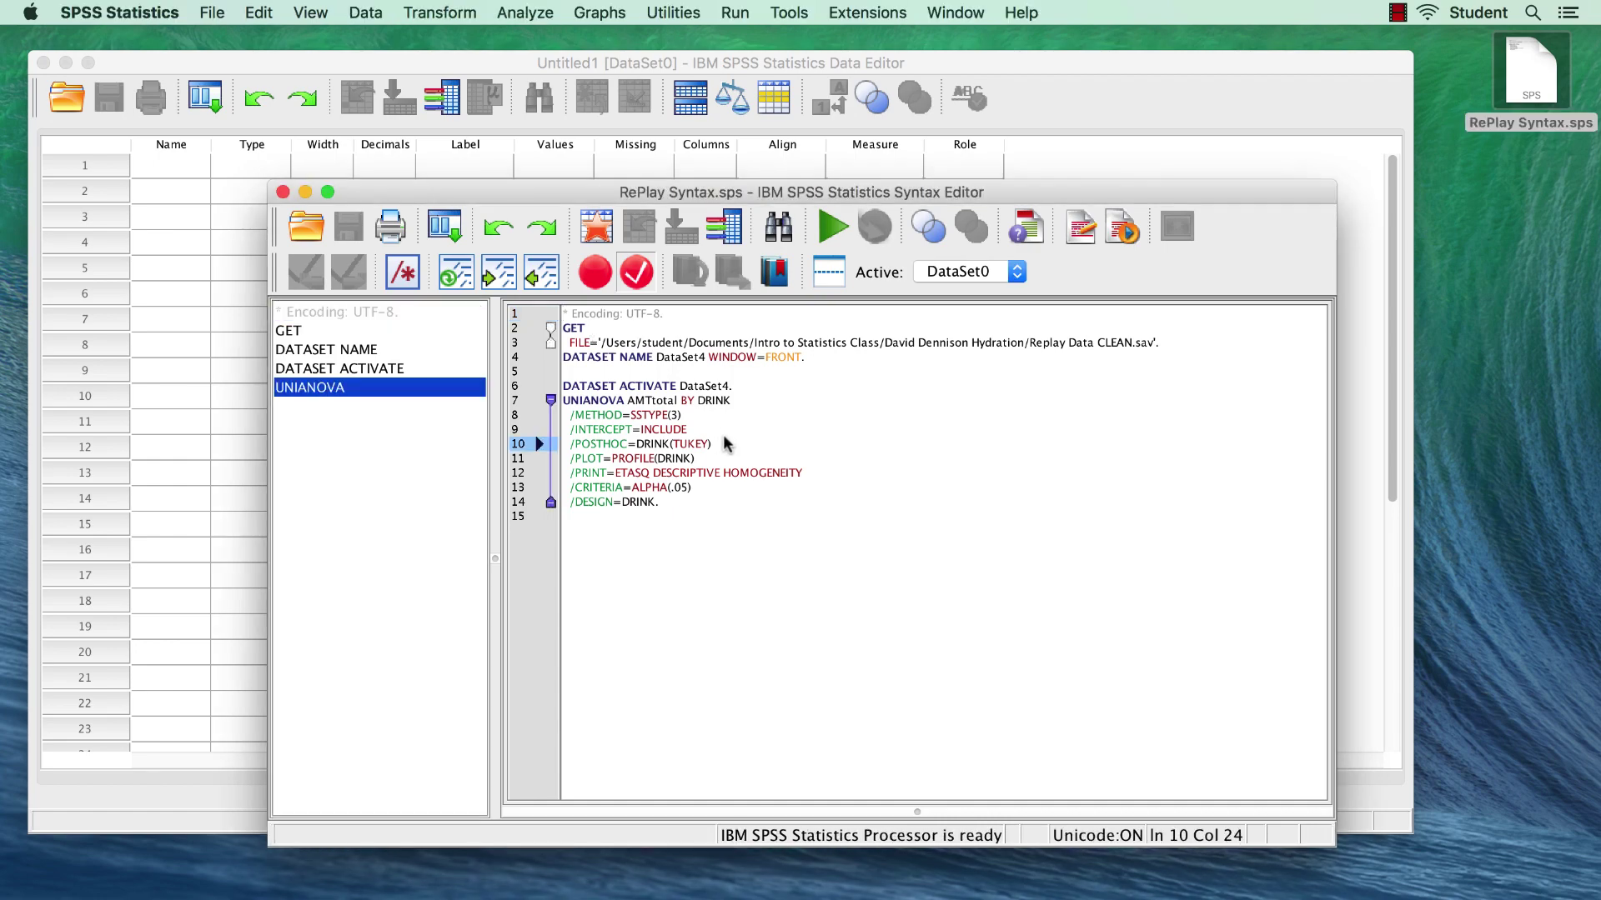
pyautogui.press('super+a')
pyautogui.click(832, 226)
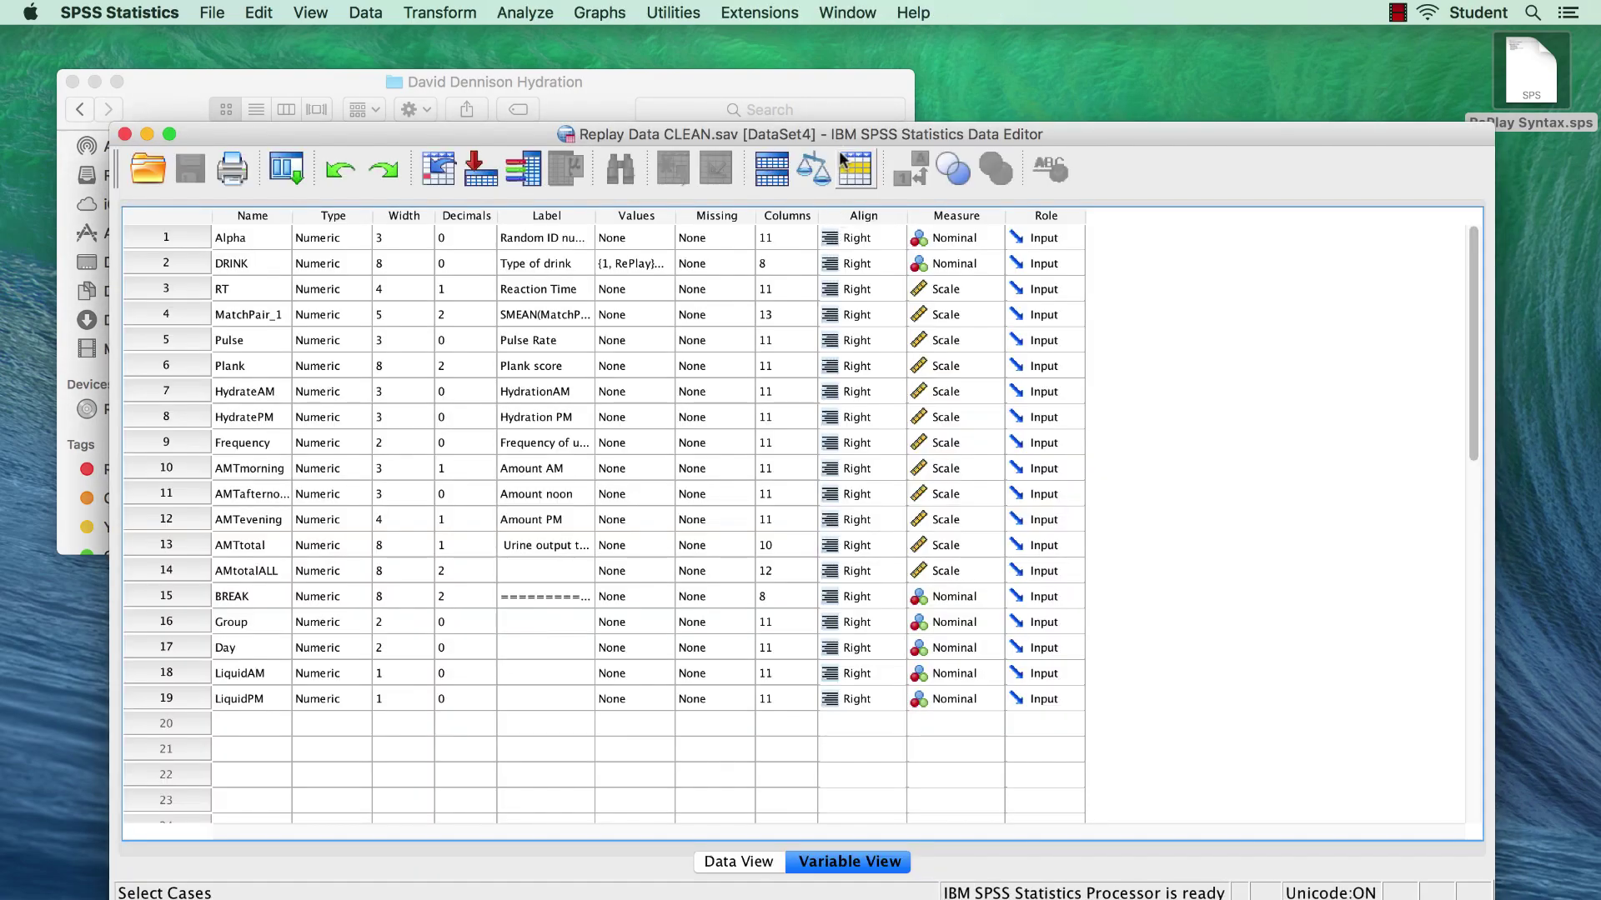
pyautogui.moveTo(847, 135); pyautogui.dragTo(767, 64)
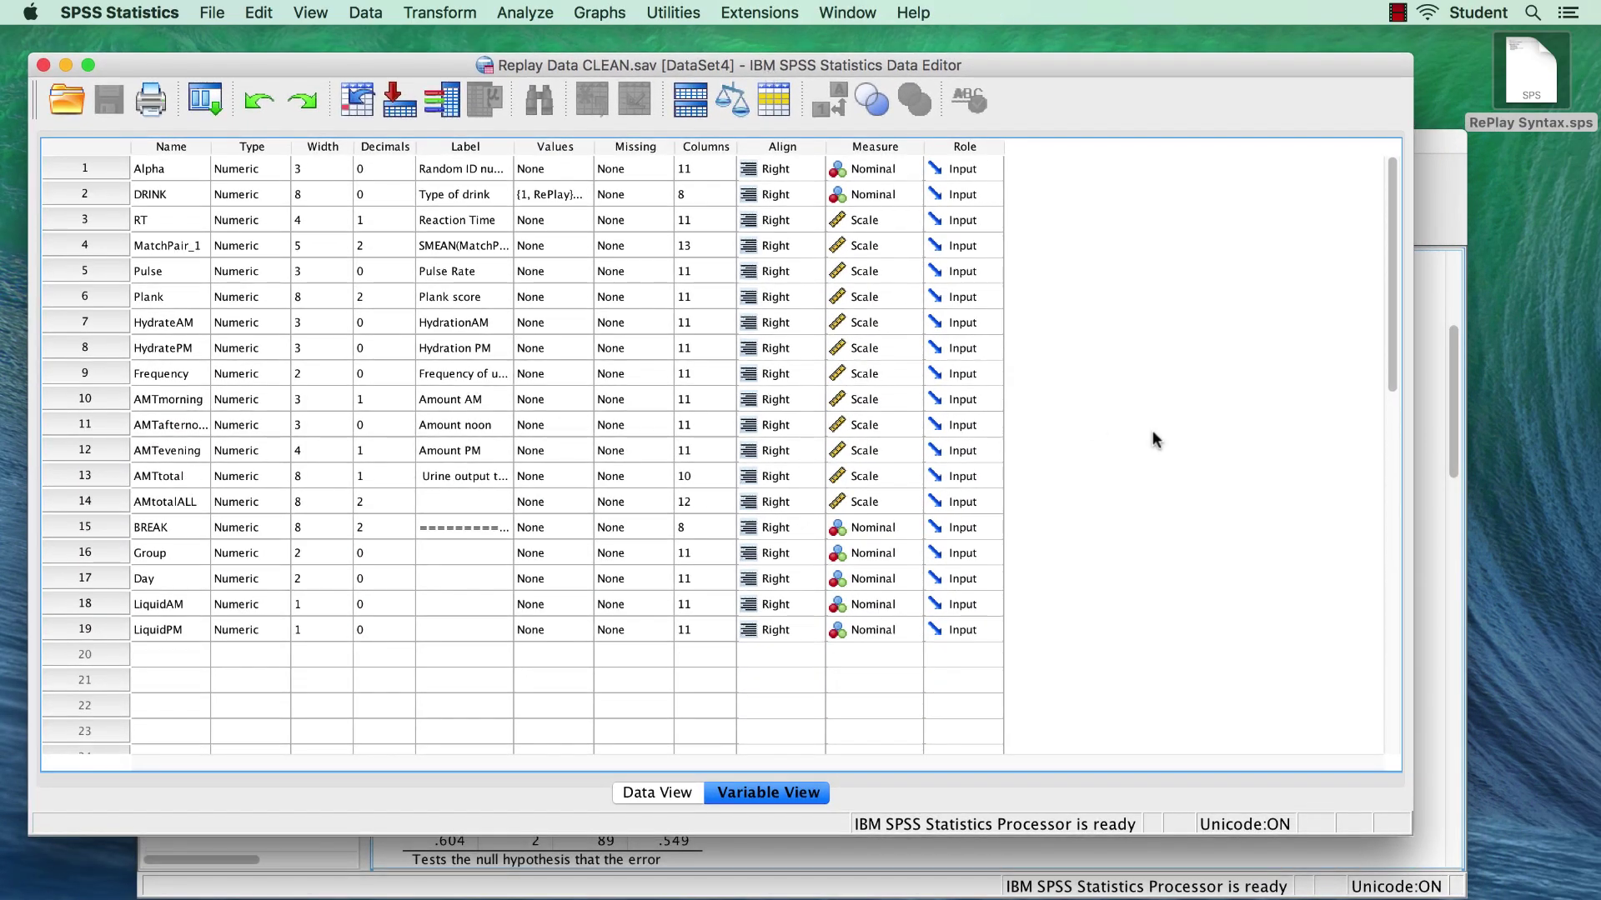
pyautogui.click(1424, 282)
pyautogui.moveTo(1273, 139); pyautogui.dragTo(1230, 114)
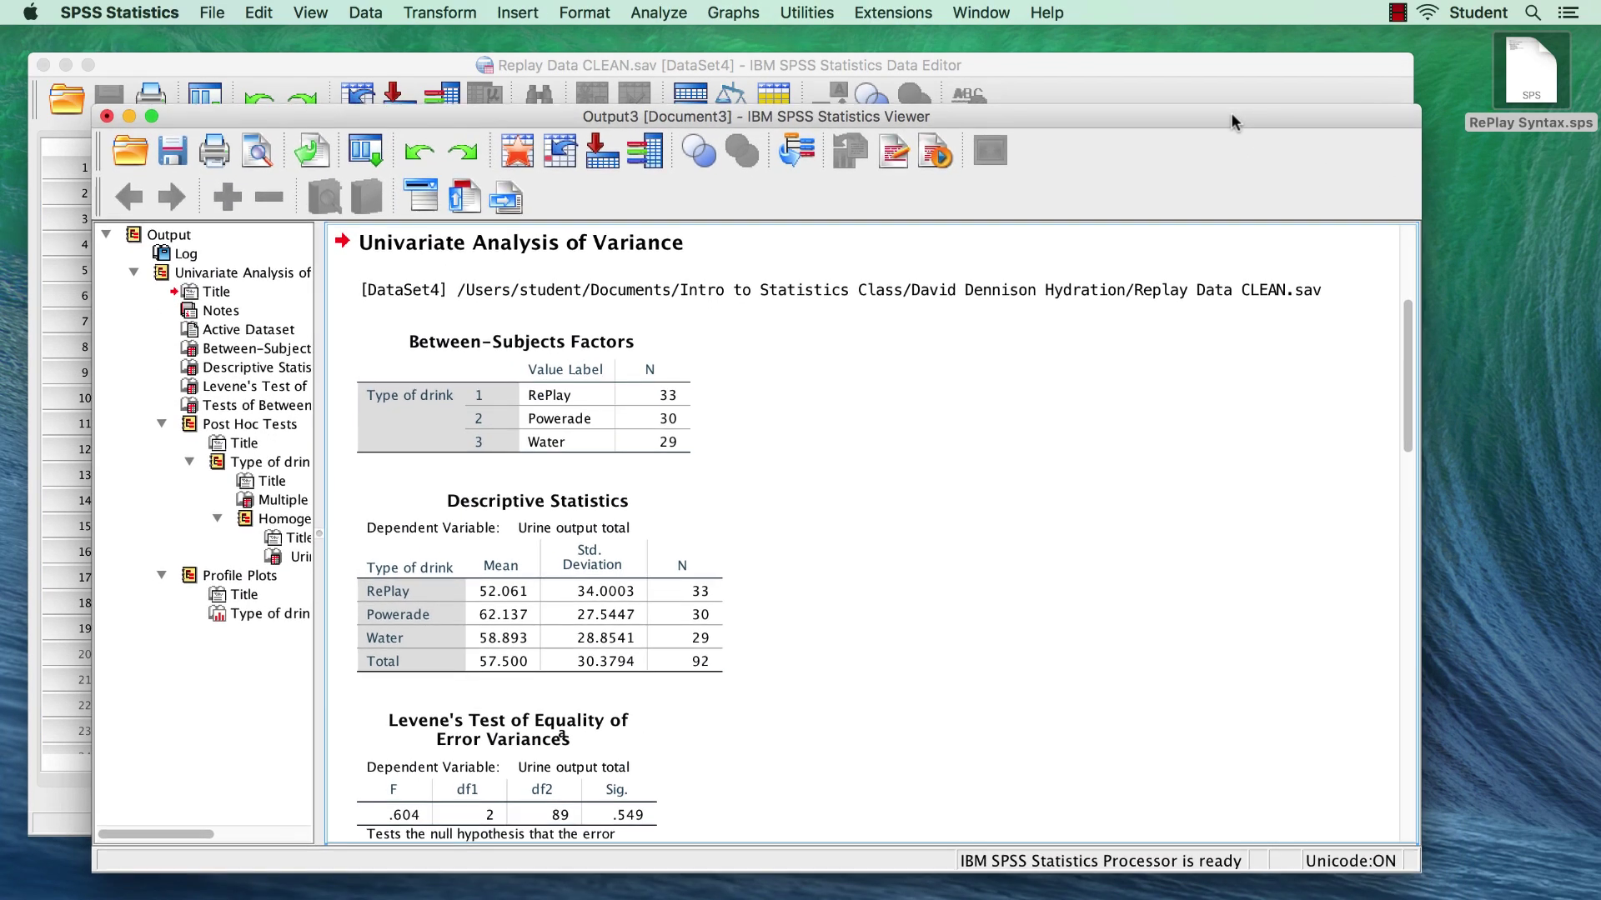
# Scroll through the Between-Subjects Effects and Multiple Comparisons tables to the profile plot
pyautogui.scroll(-10, 921, 480)
pyautogui.click(921, 477)
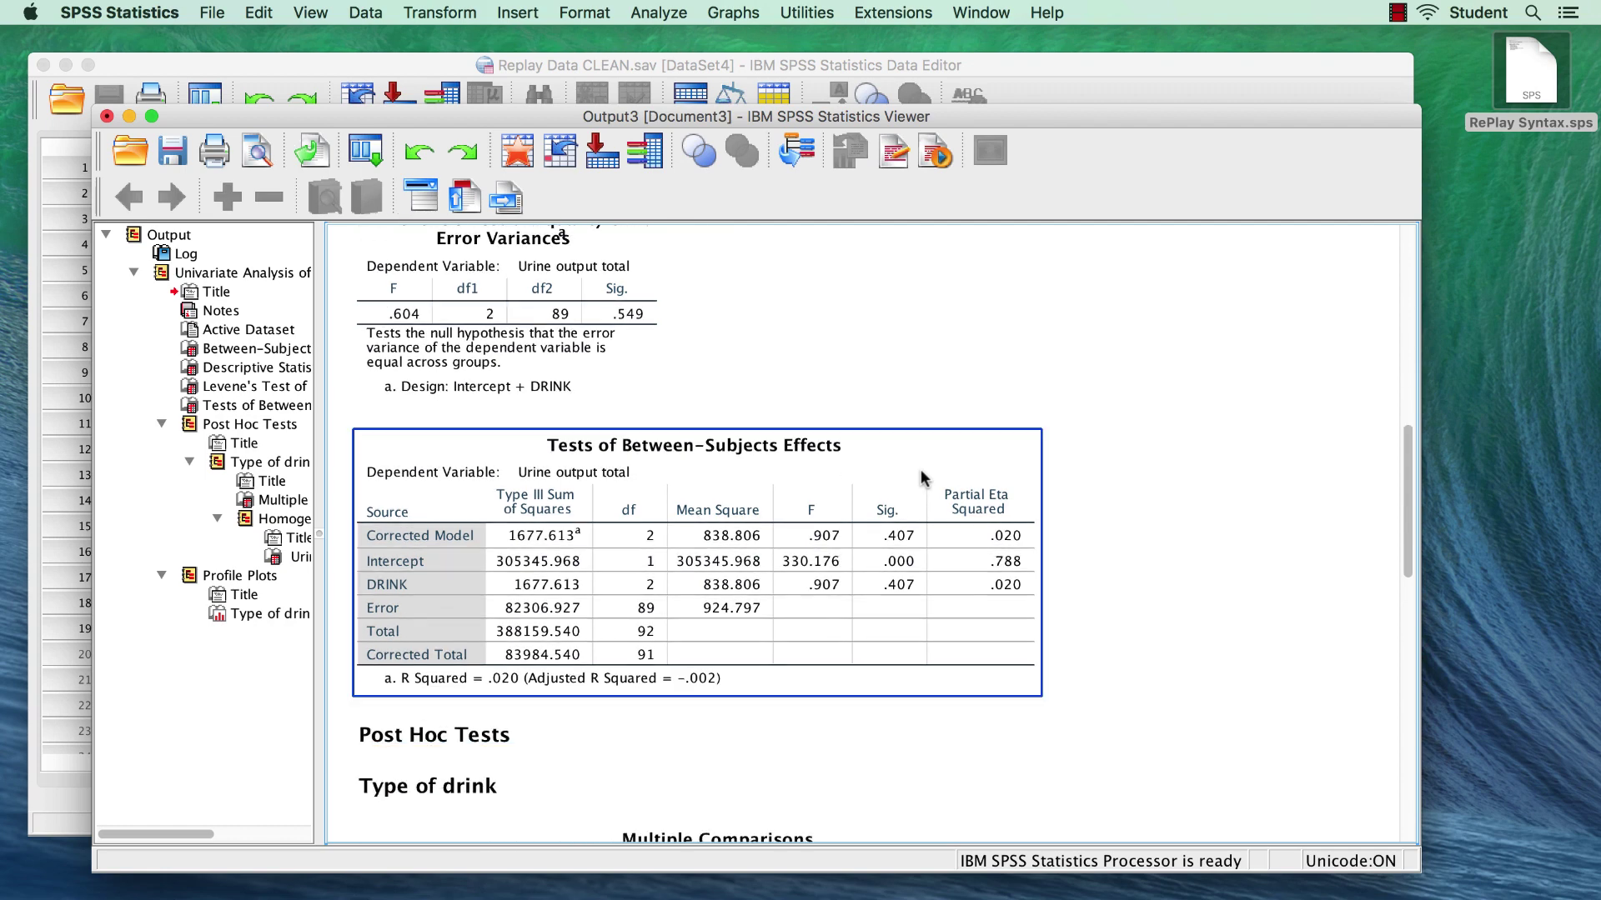
pyautogui.scroll(-8, 922, 477)
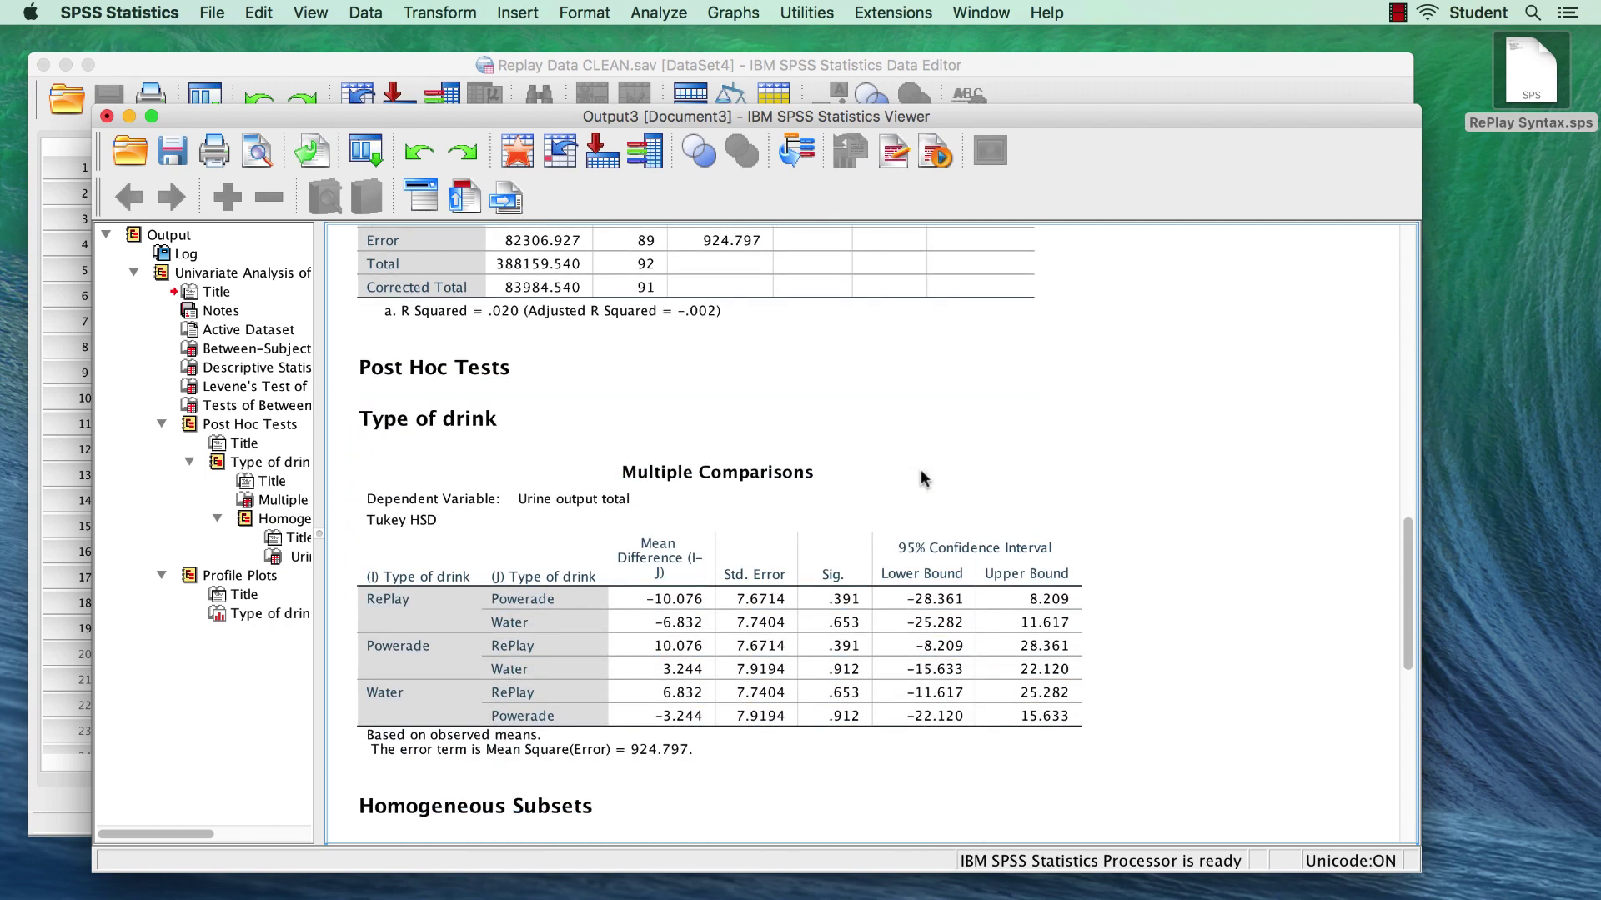
pyautogui.click(922, 478)
pyautogui.scroll(-8, 922, 477)
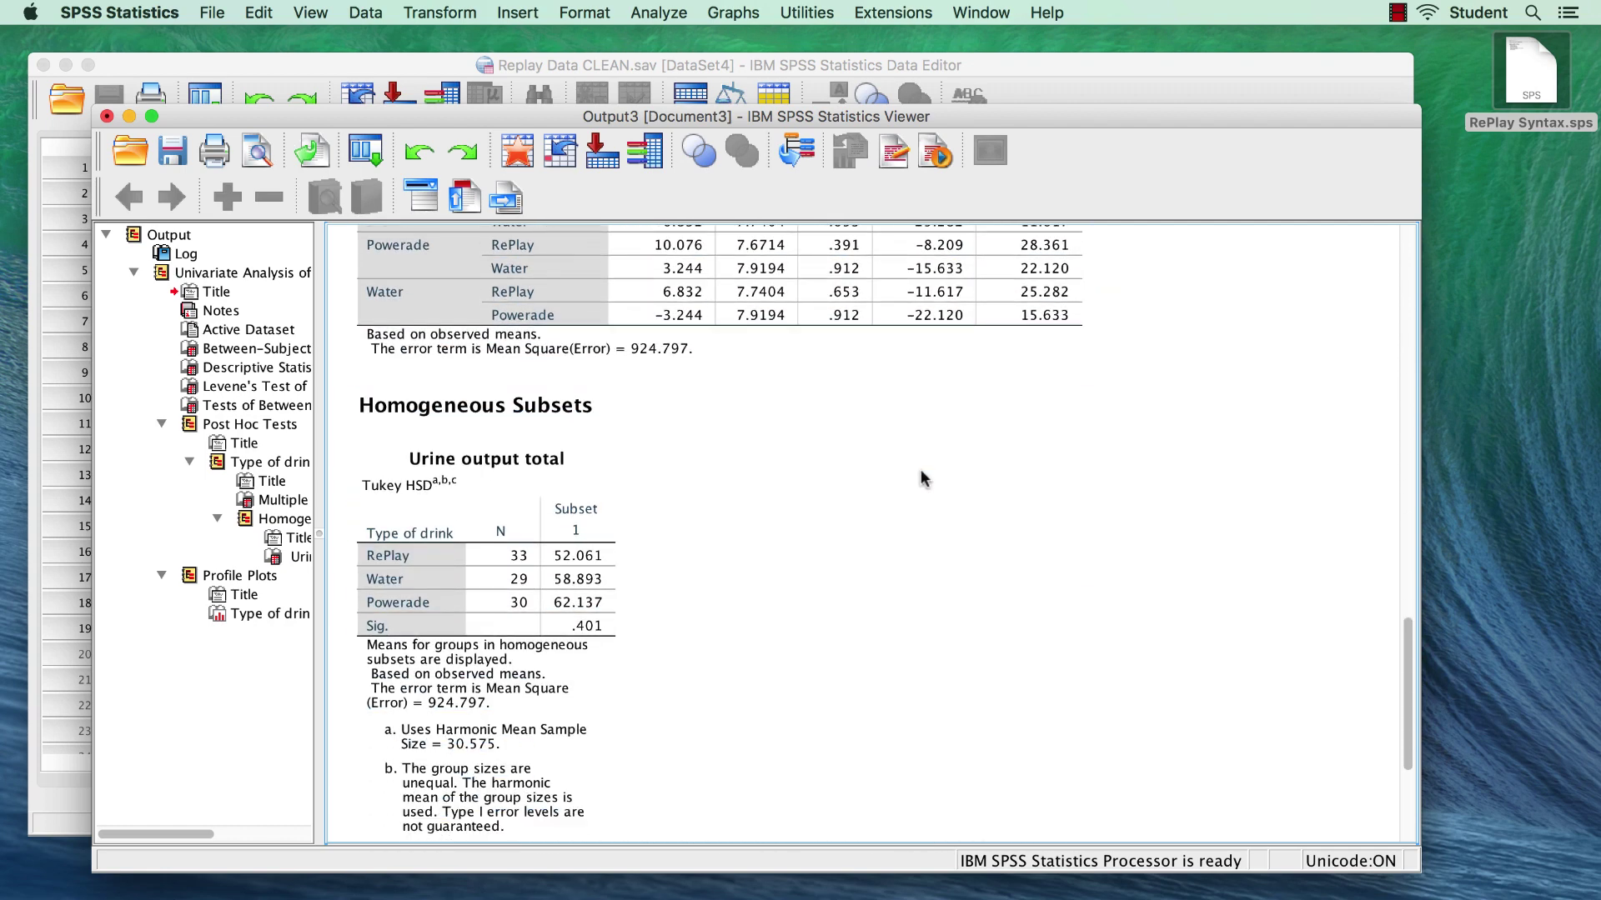
pyautogui.scroll(-10, 921, 478)
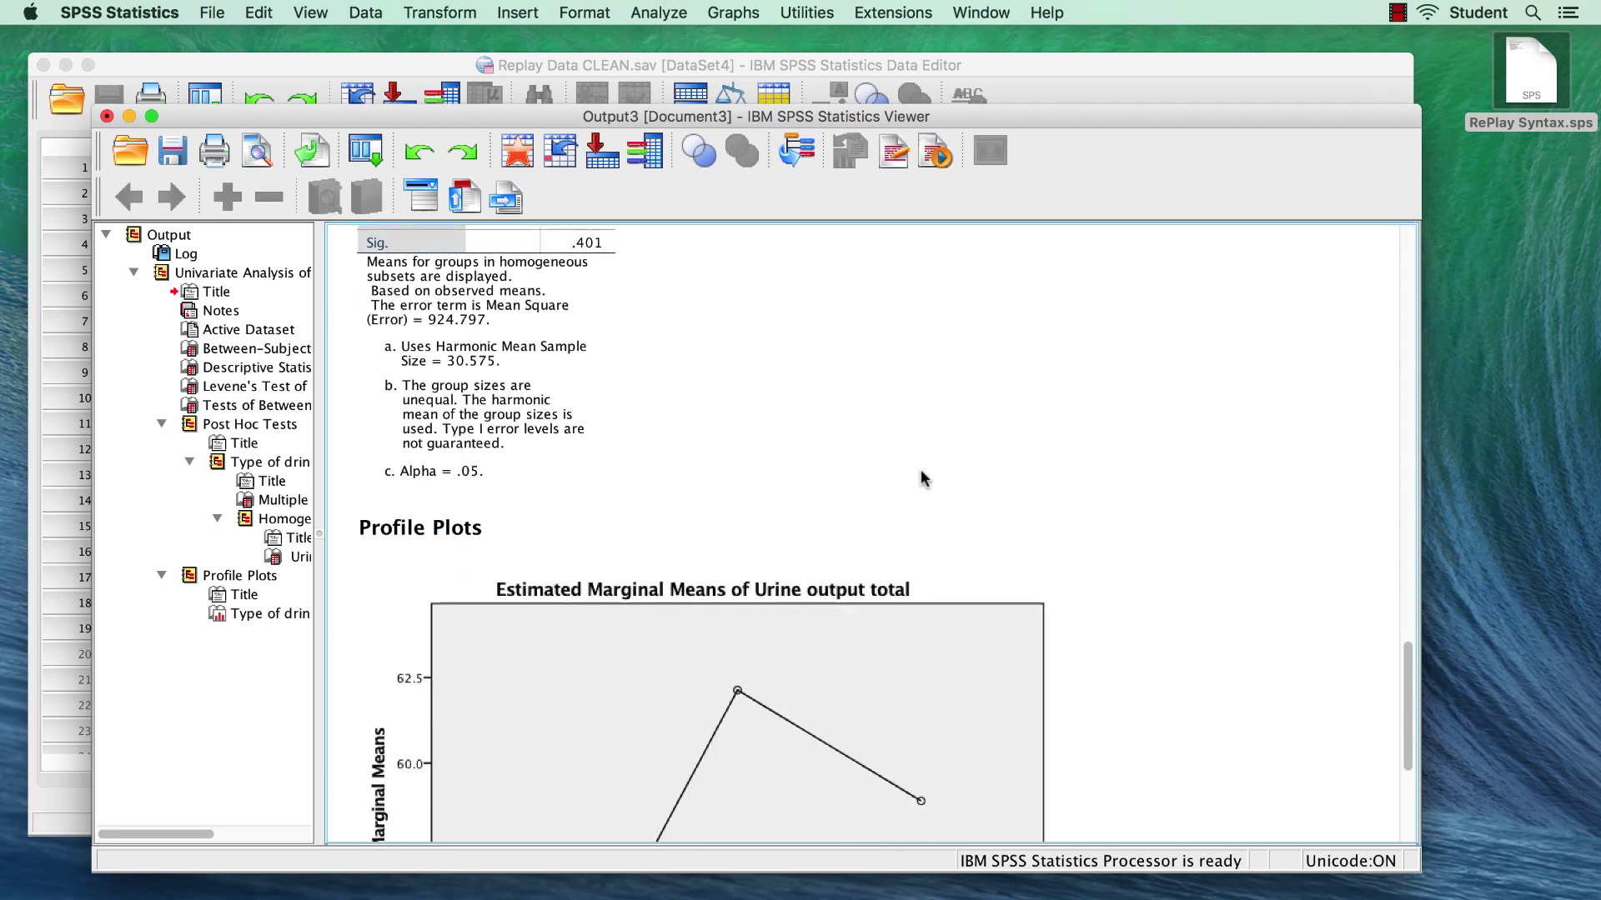
pyautogui.click(921, 478)
# Bring up the Save Output As dialog for a Desktop .spv file
pyautogui.scroll(-2, 922, 477)
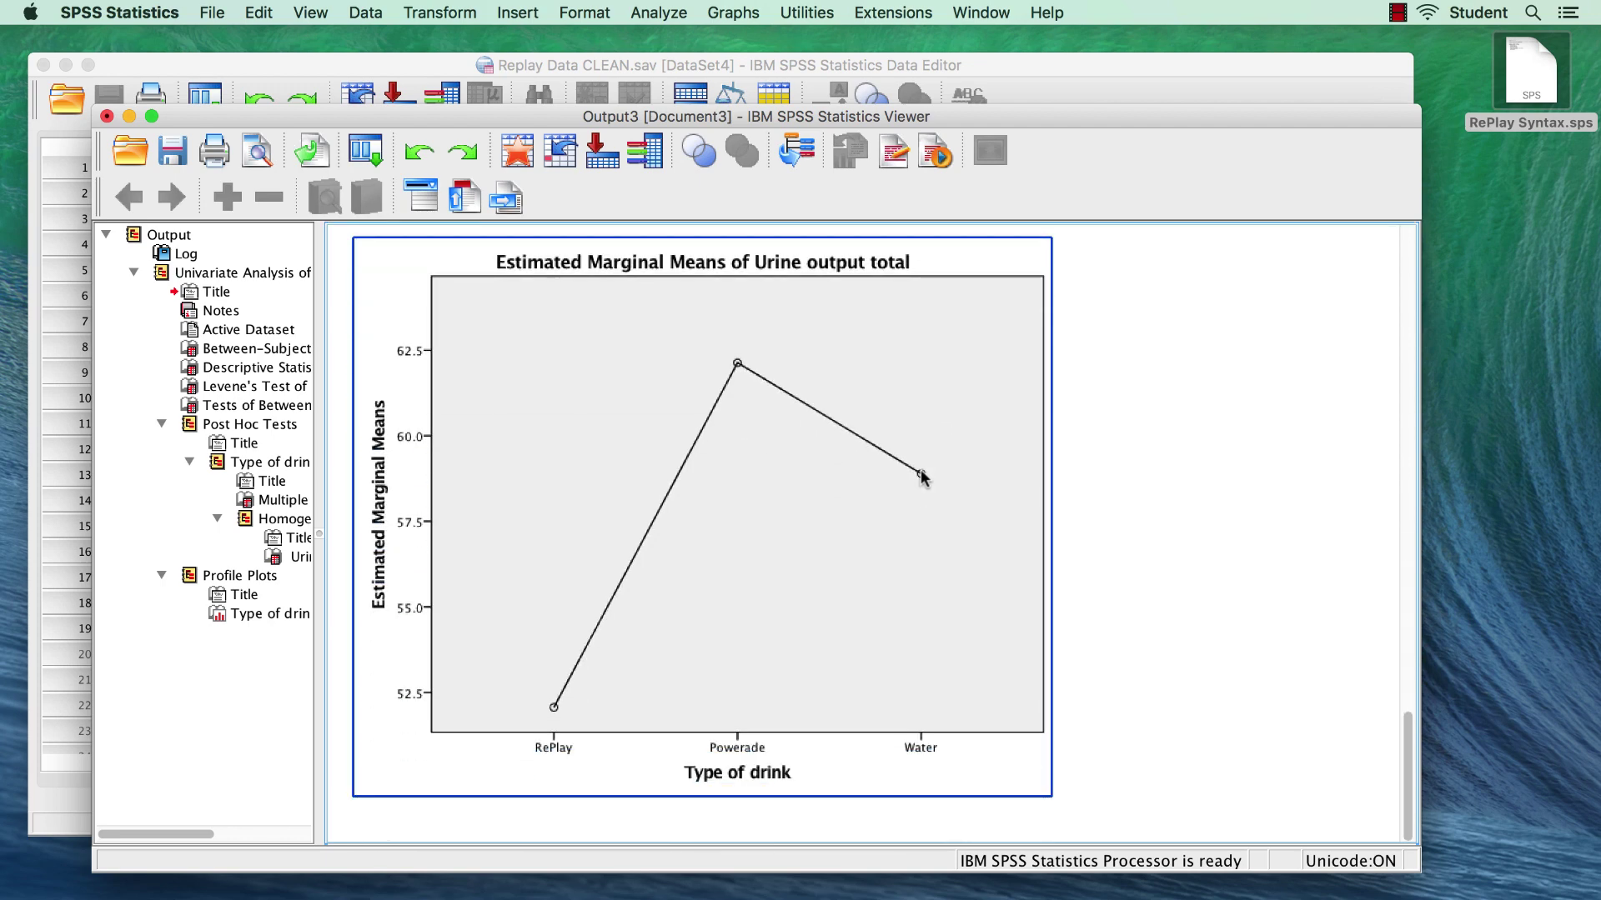
pyautogui.click(173, 152)
pyautogui.click(399, 565)
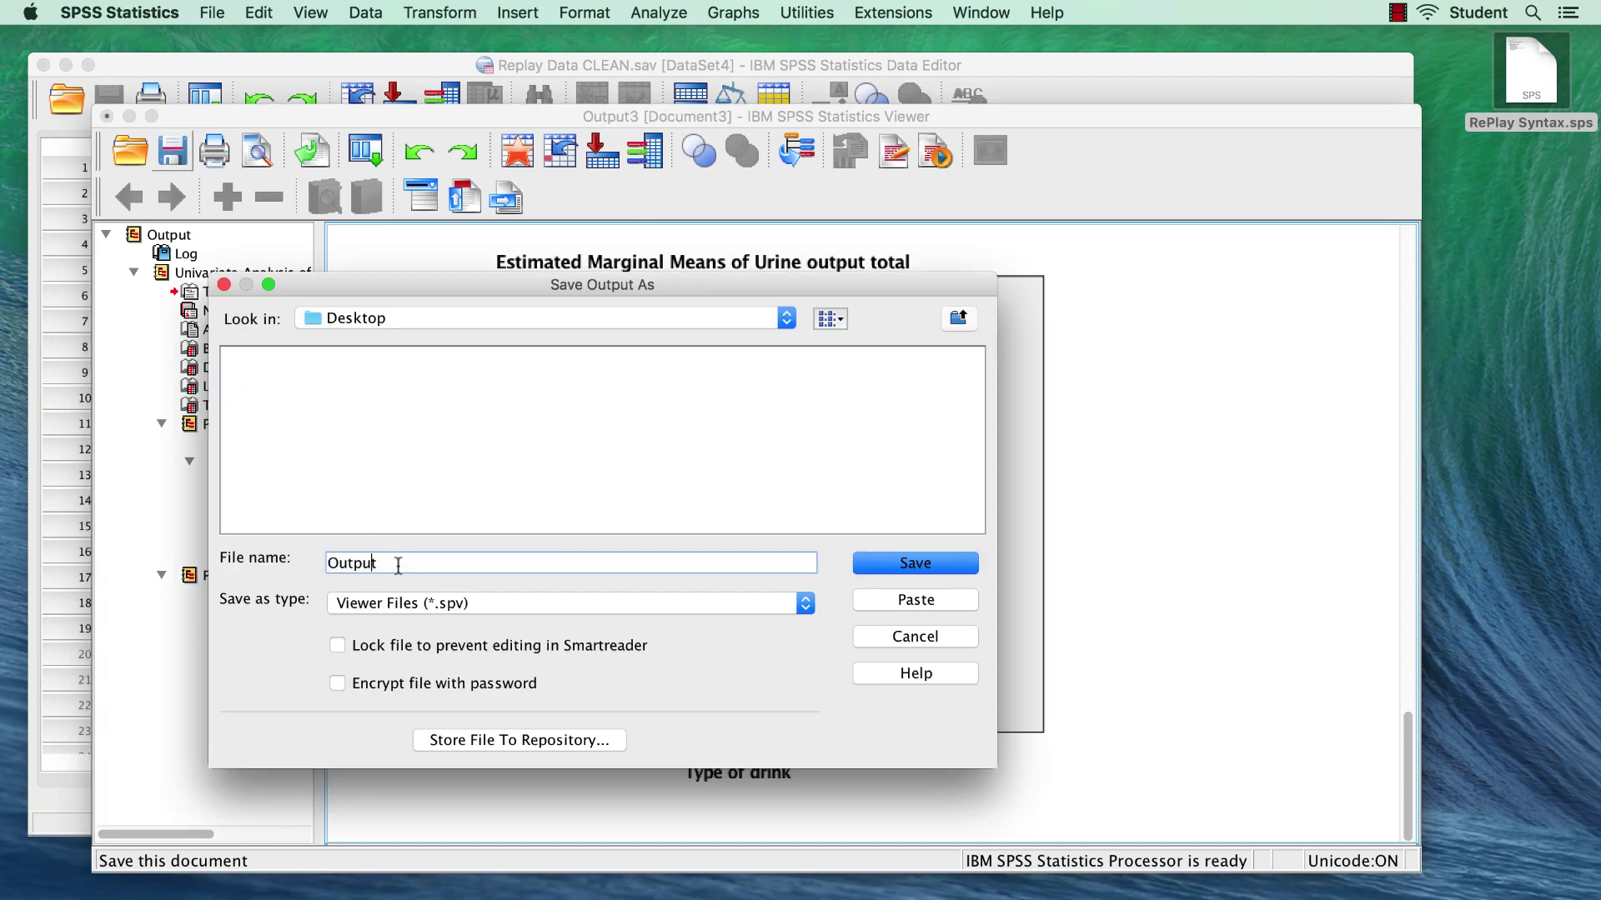
# Save the output as RePlay Output.spv, export it as RePlay Output.doc, and close the Viewer
pyautogui.write('RePlay')
pyautogui.click(880, 571)
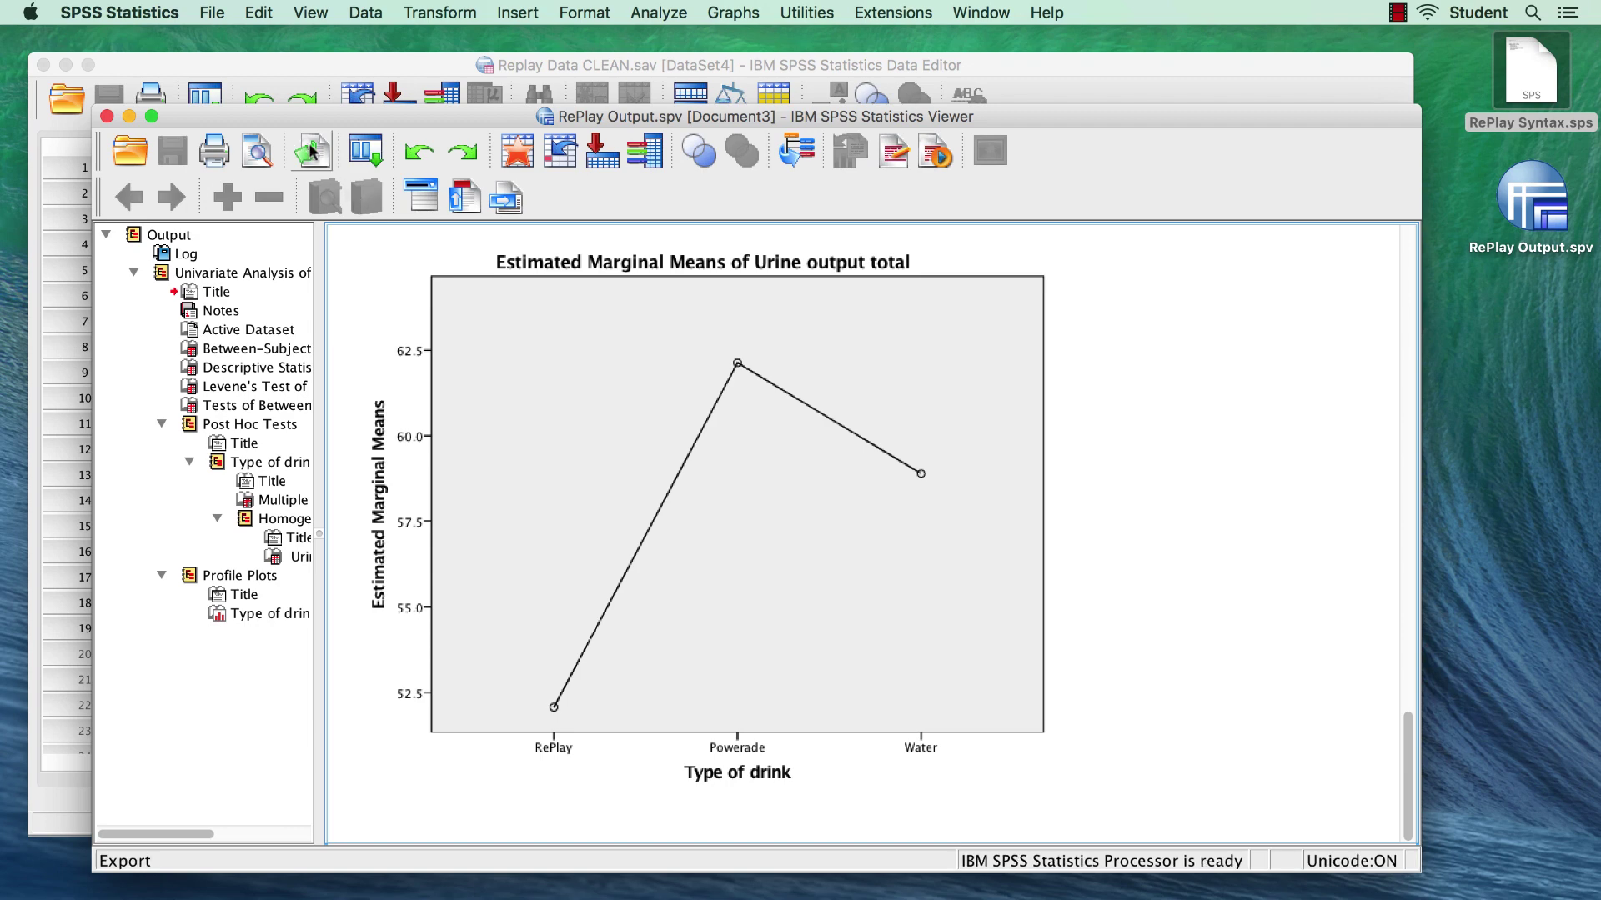
pyautogui.click(311, 152)
pyautogui.tripleClick(490, 493)
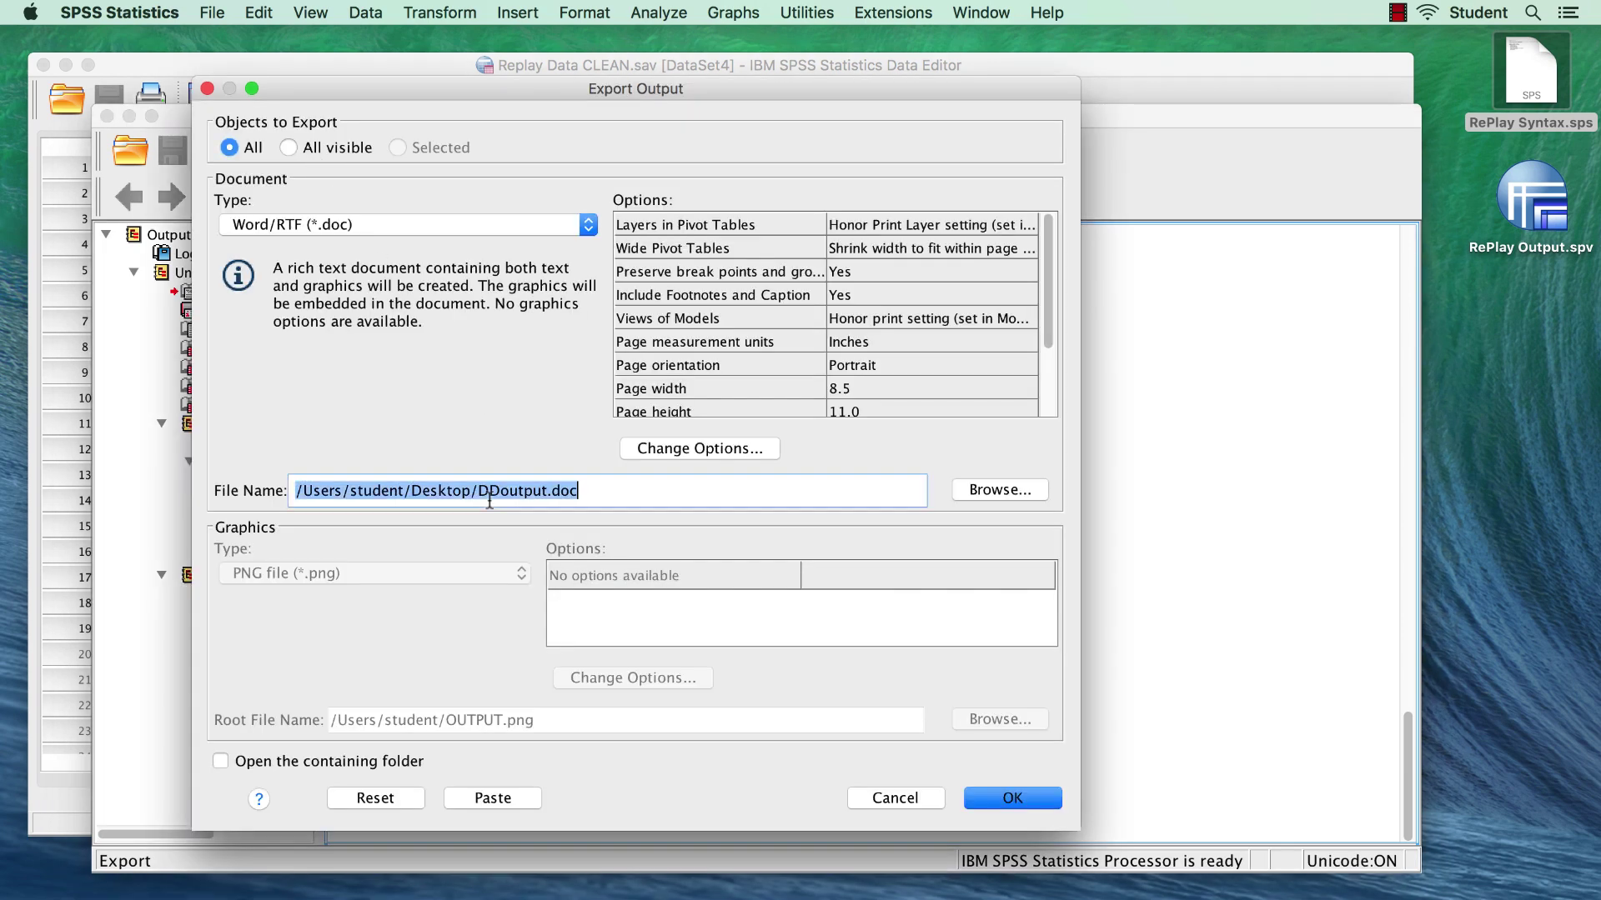
pyautogui.moveTo(476, 492); pyautogui.dragTo(620, 492)
pyautogui.write('RePla')
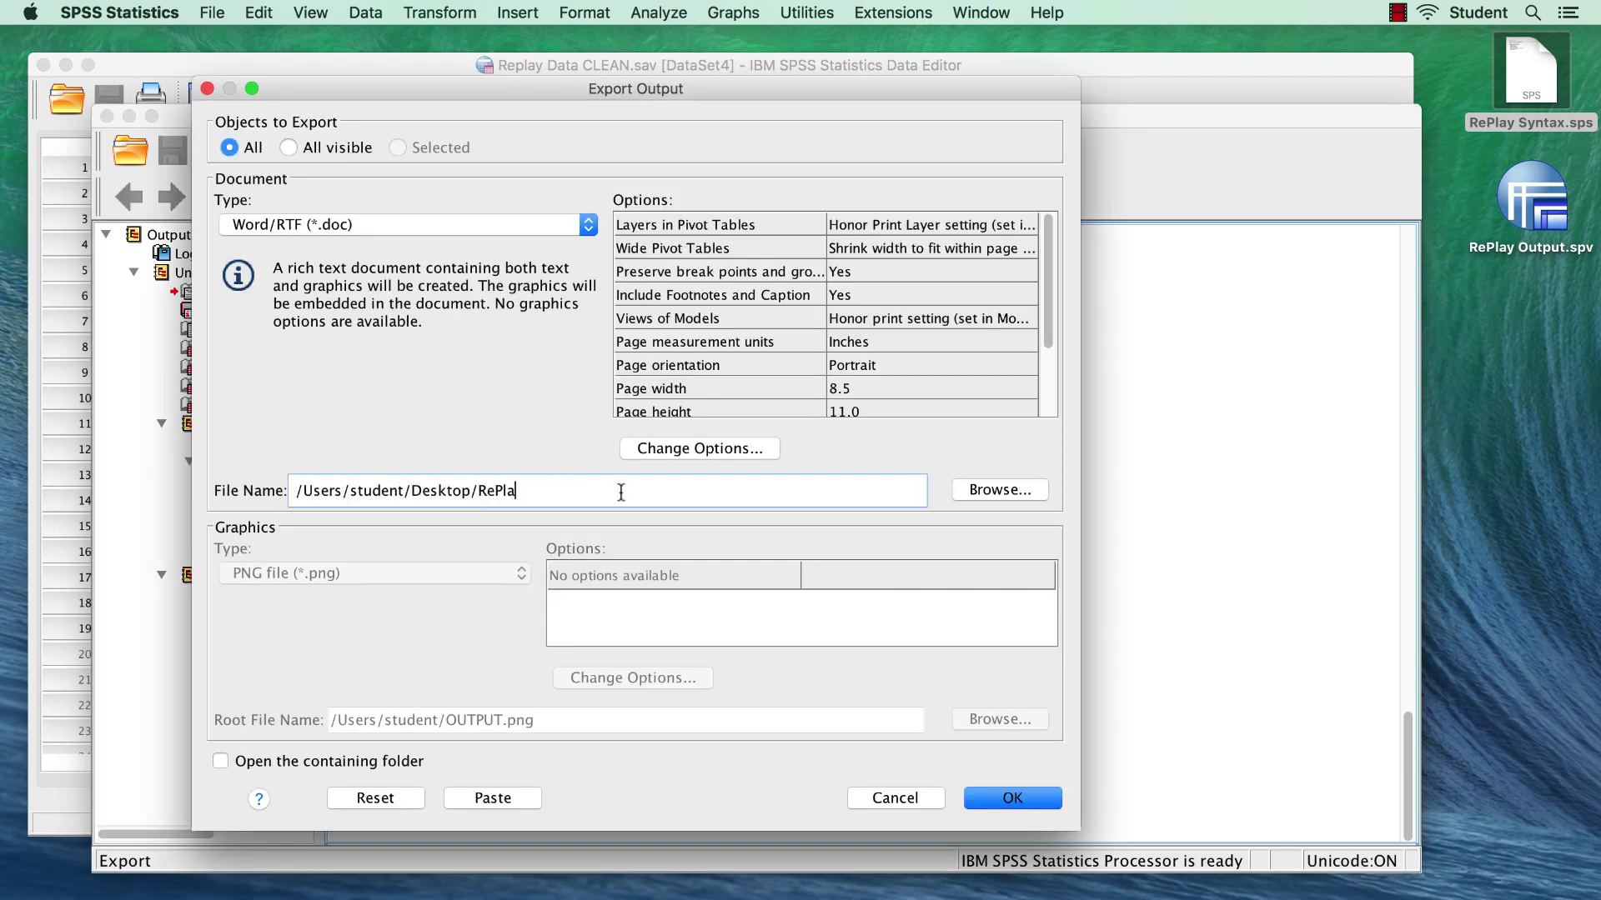
pyautogui.write('y Output')
pyautogui.click(1013, 798)
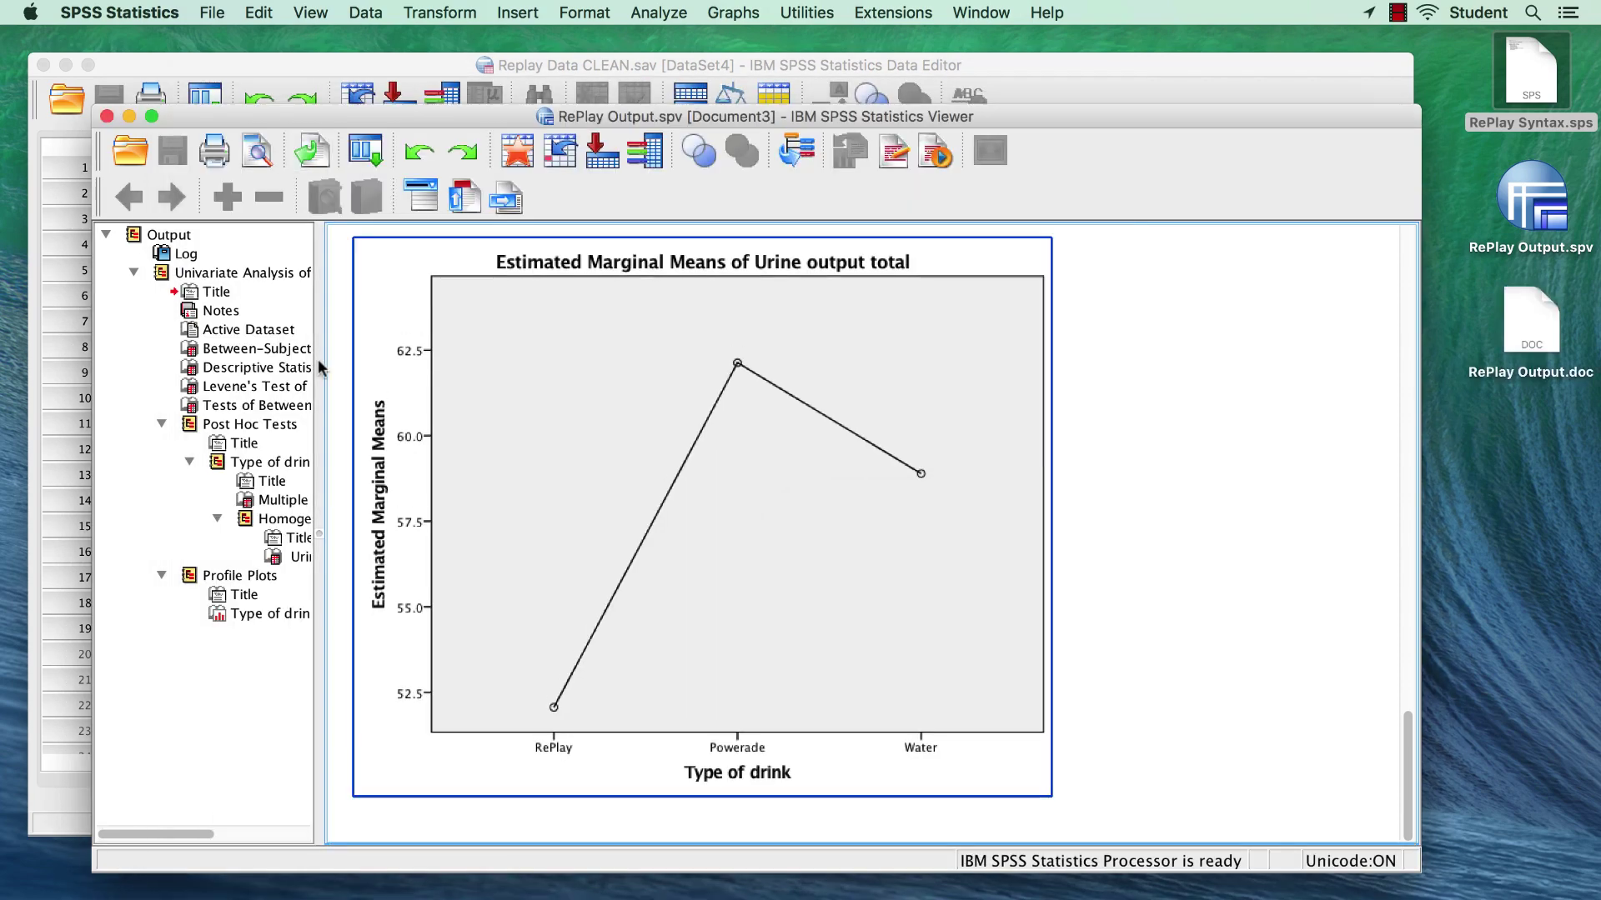
pyautogui.click(106, 116)
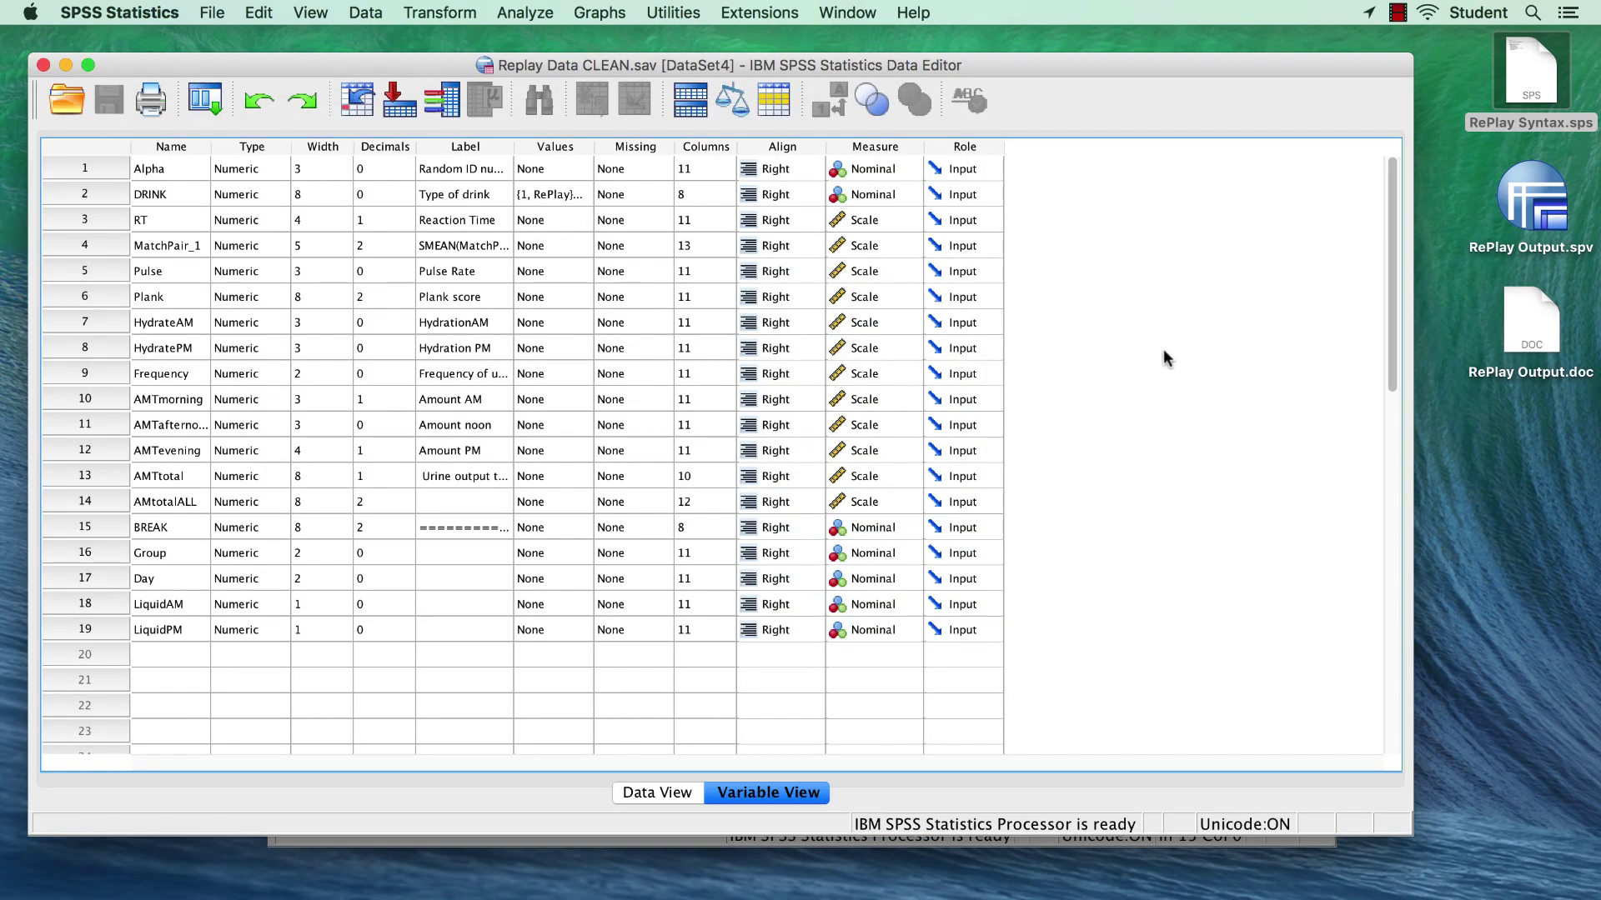
# Open RePlay Output.doc in Word and delete the Notes table
pyautogui.click(1524, 327)
pyautogui.doubleClick(1526, 324)
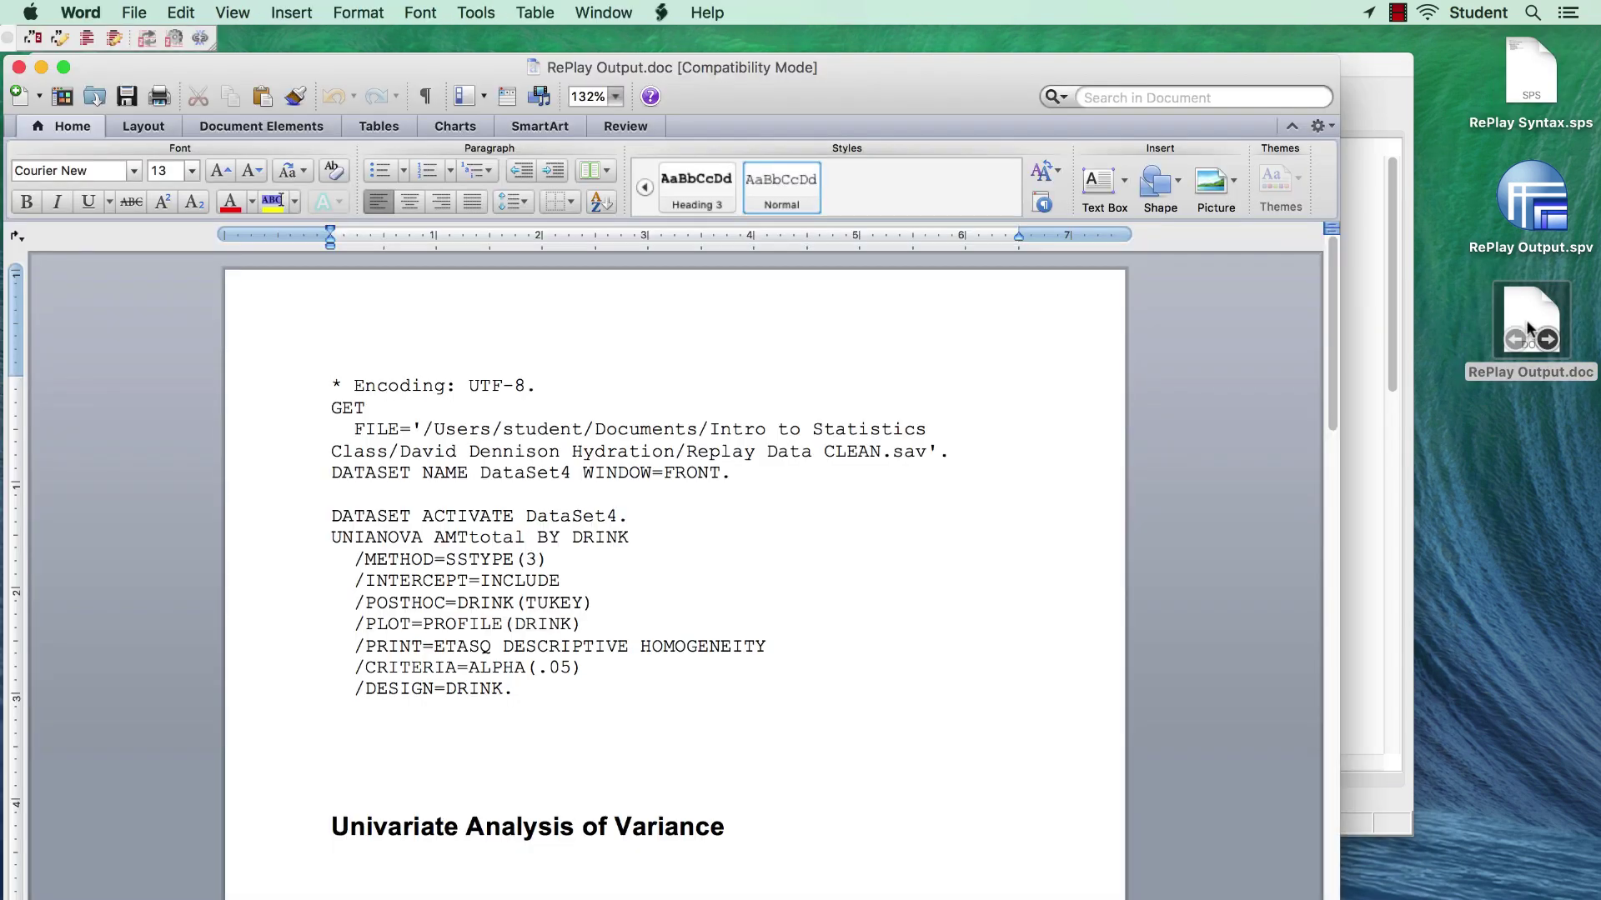
pyautogui.scroll(-10, 861, 474)
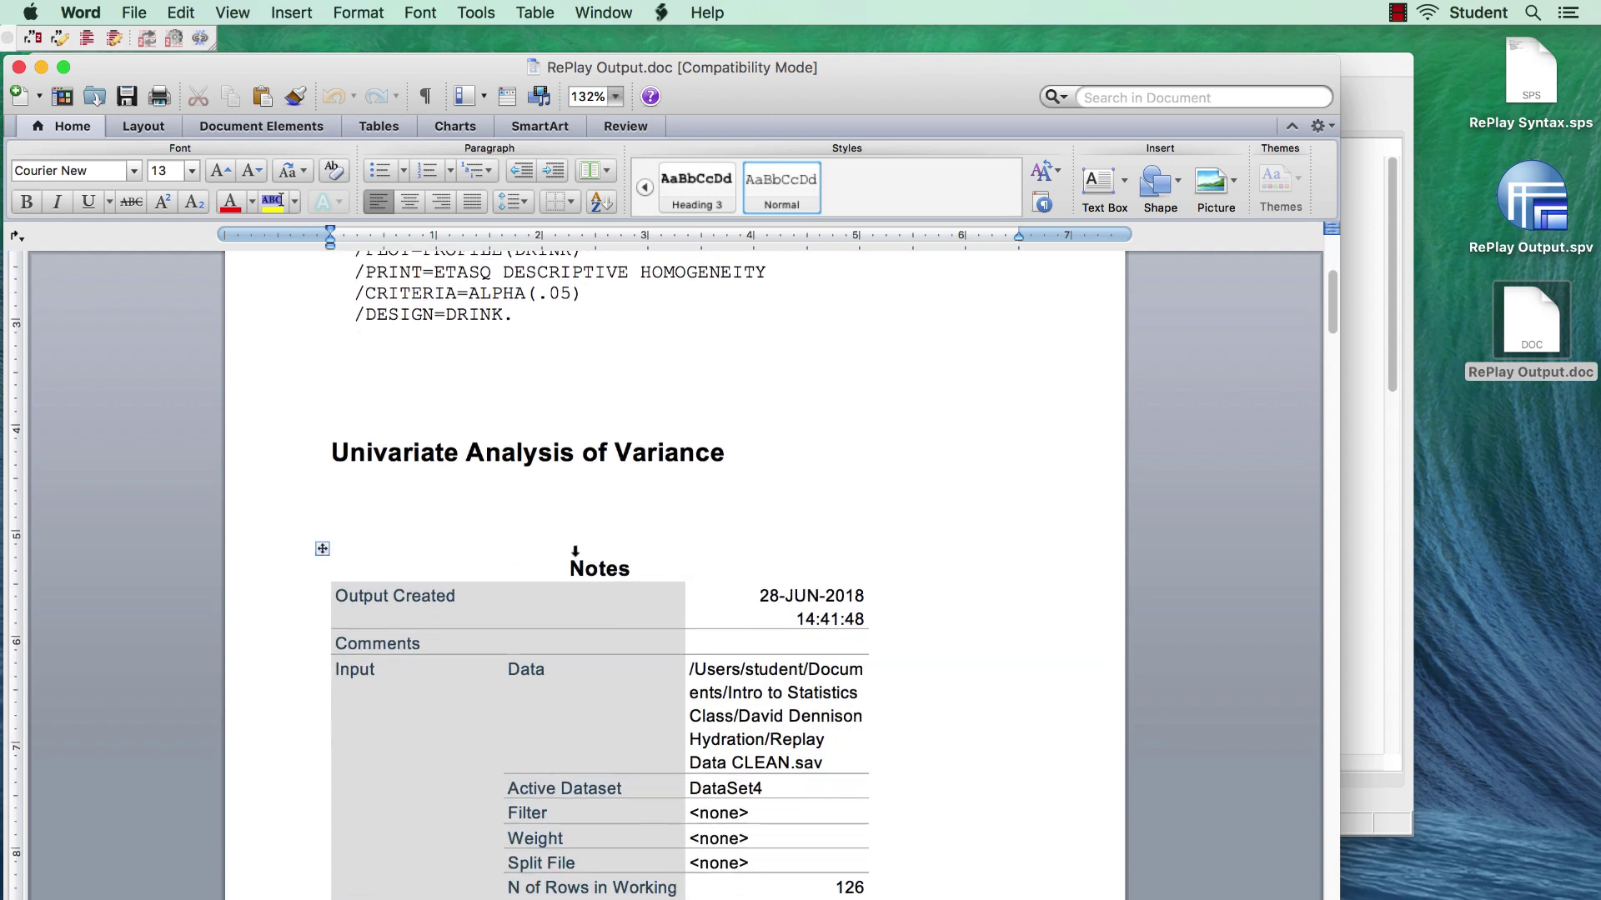
pyautogui.click(575, 551)
pyautogui.press('BackSpace')
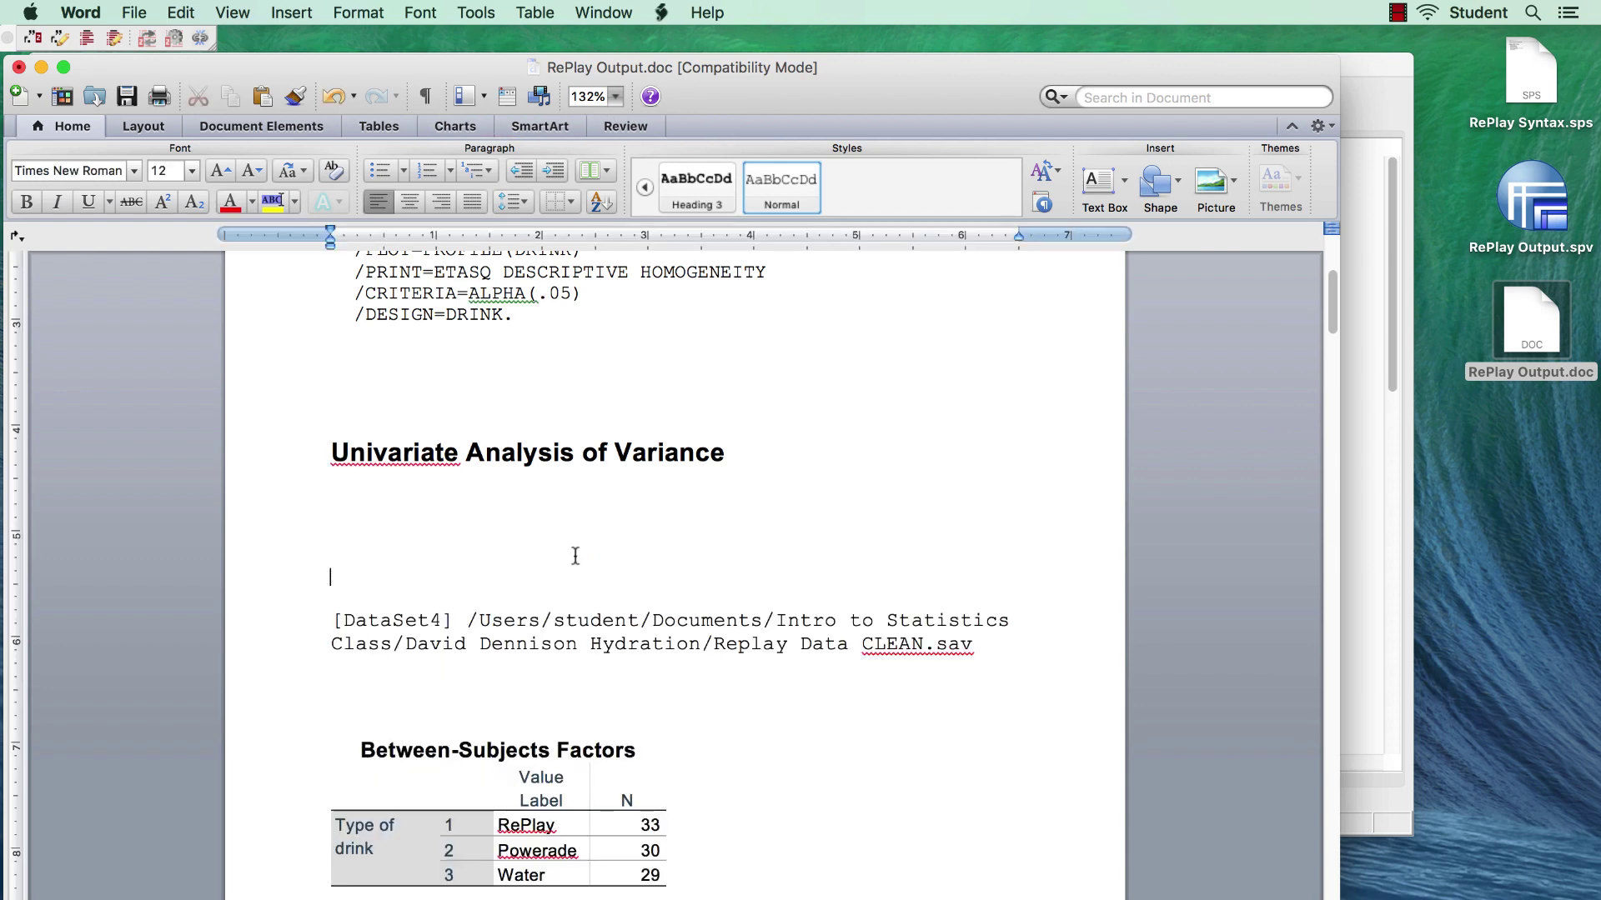
# Reduce the text size of the whole document
pyautogui.click(624, 618)
pyautogui.press('super+a')
pyautogui.press('super+shift+comma')
pyautogui.press('super+shift+comma')
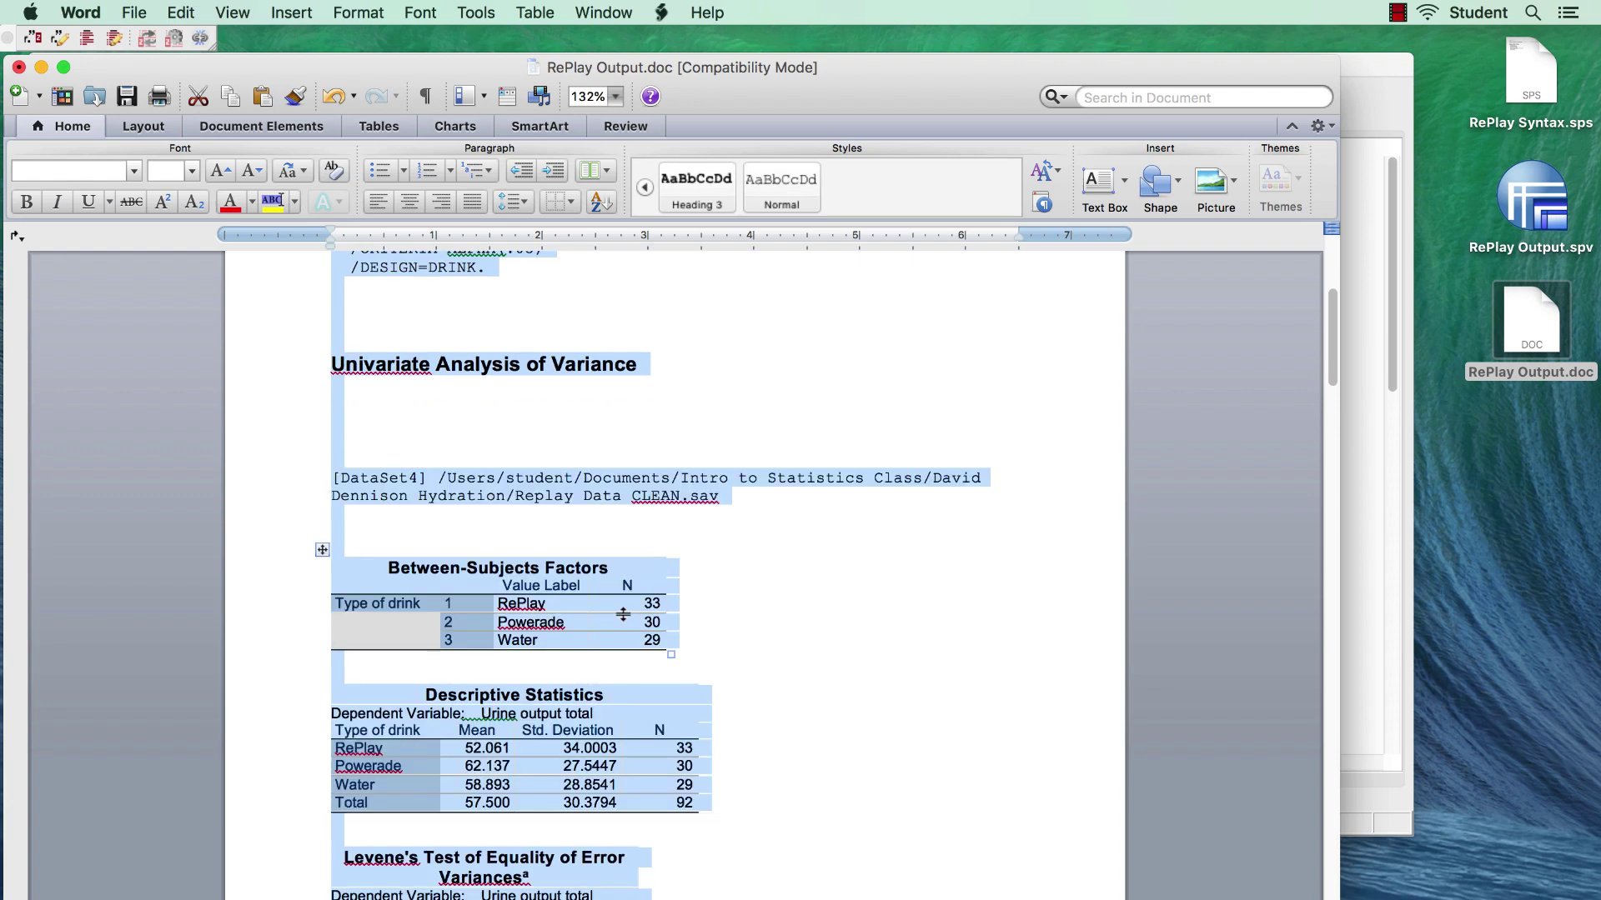
pyautogui.click(898, 663)
# Save the document to the Desktop as a Word Document (.docx) named RePlay Output
pyautogui.click(134, 12)
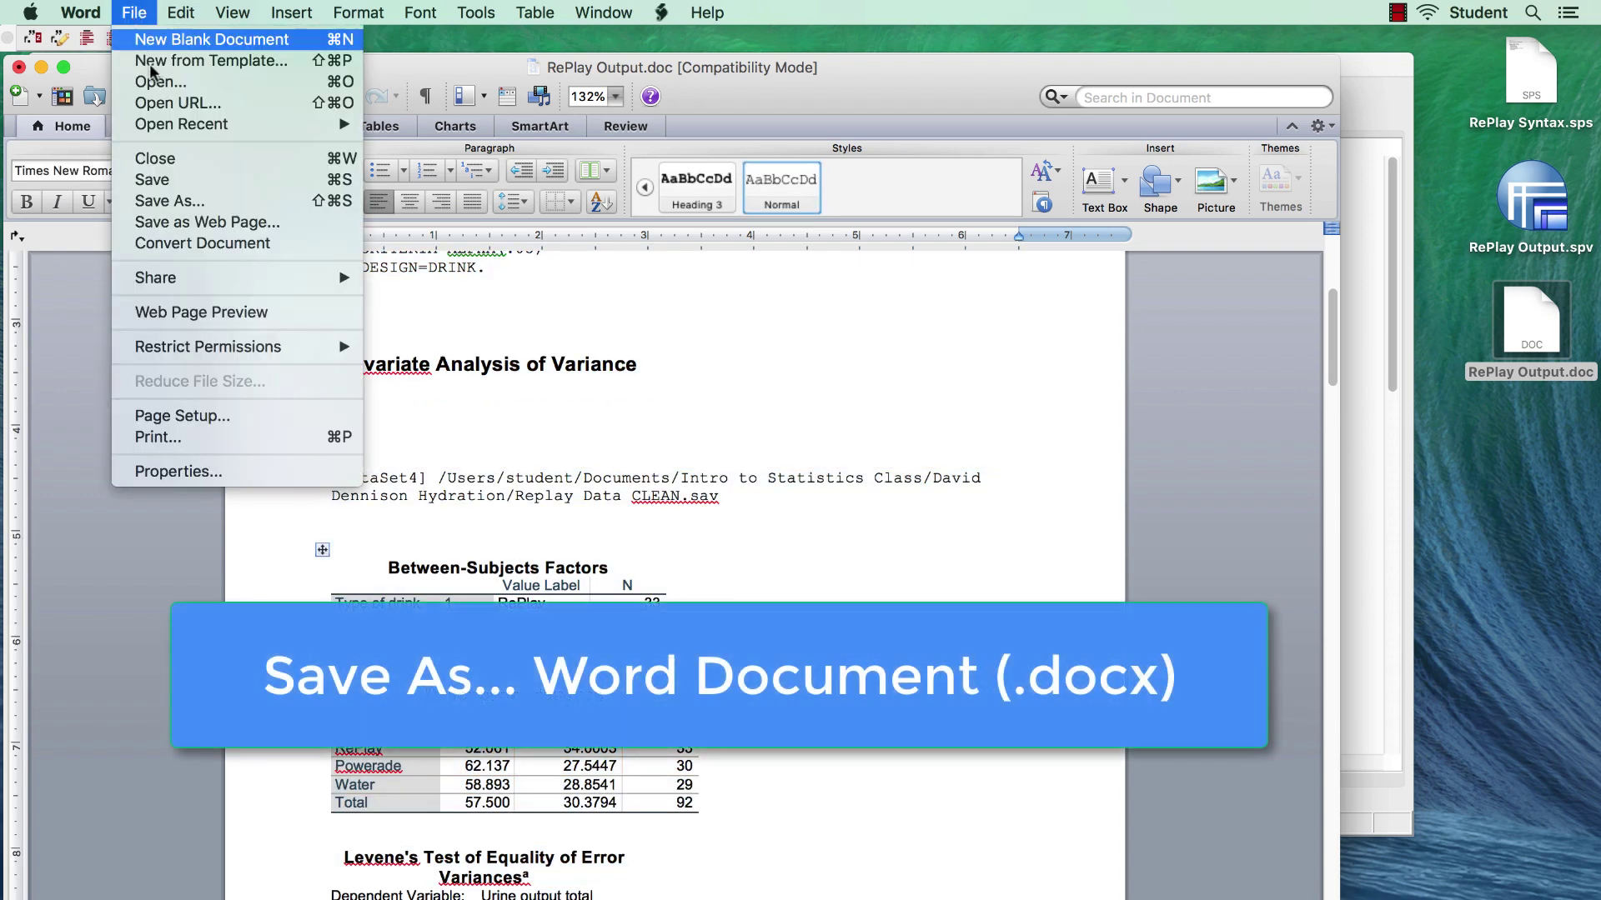
pyautogui.click(189, 205)
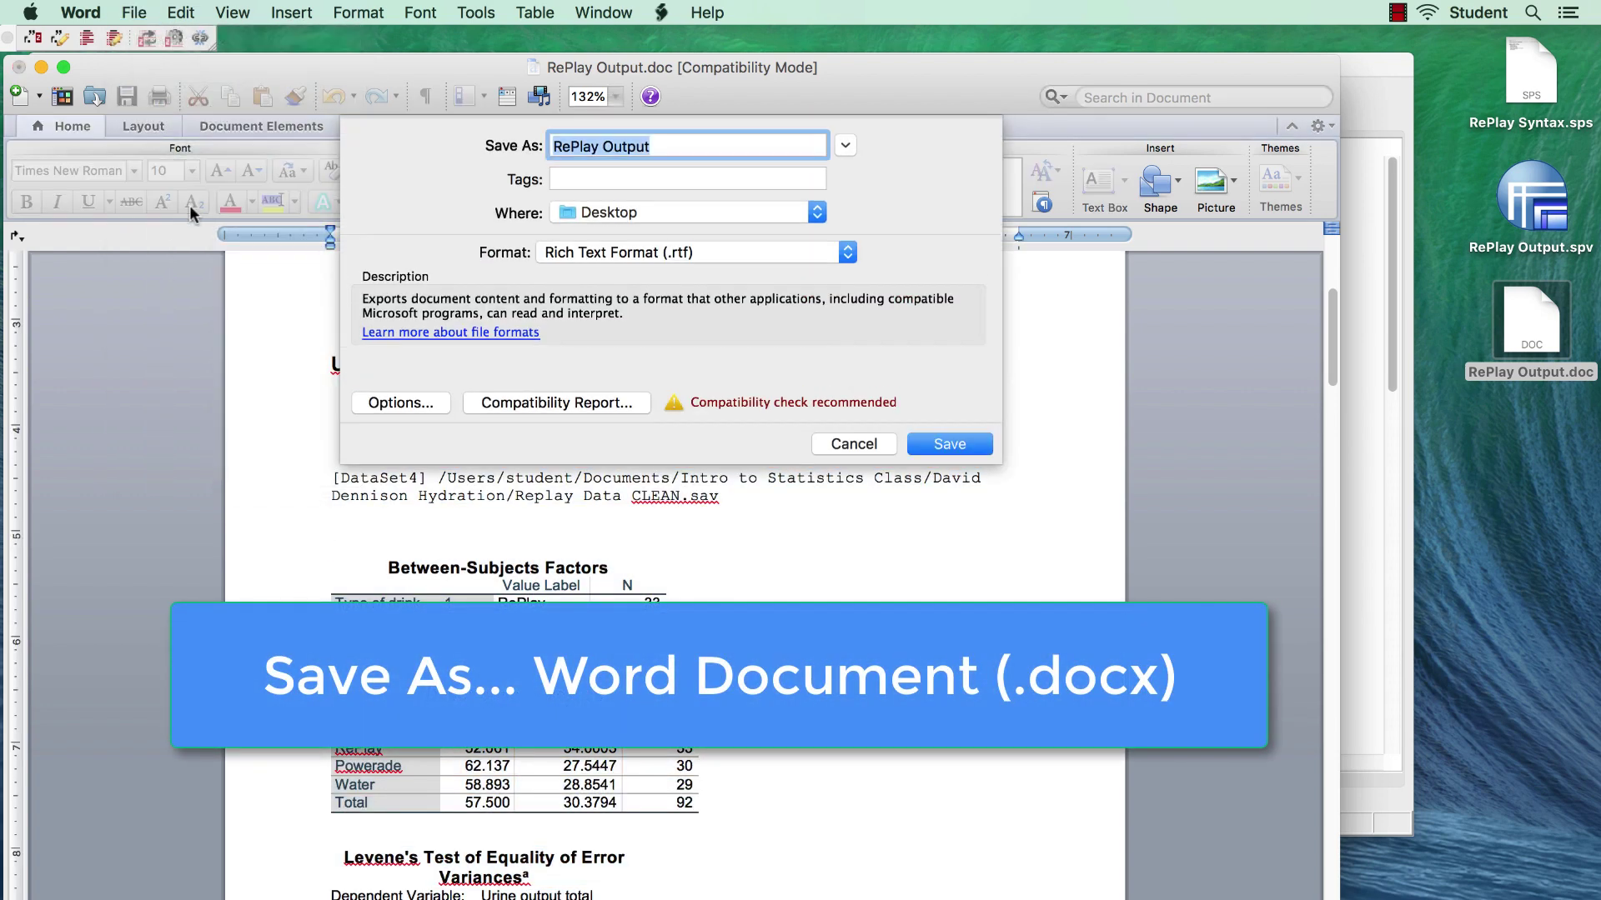
pyautogui.click(845, 249)
pyautogui.click(742, 139)
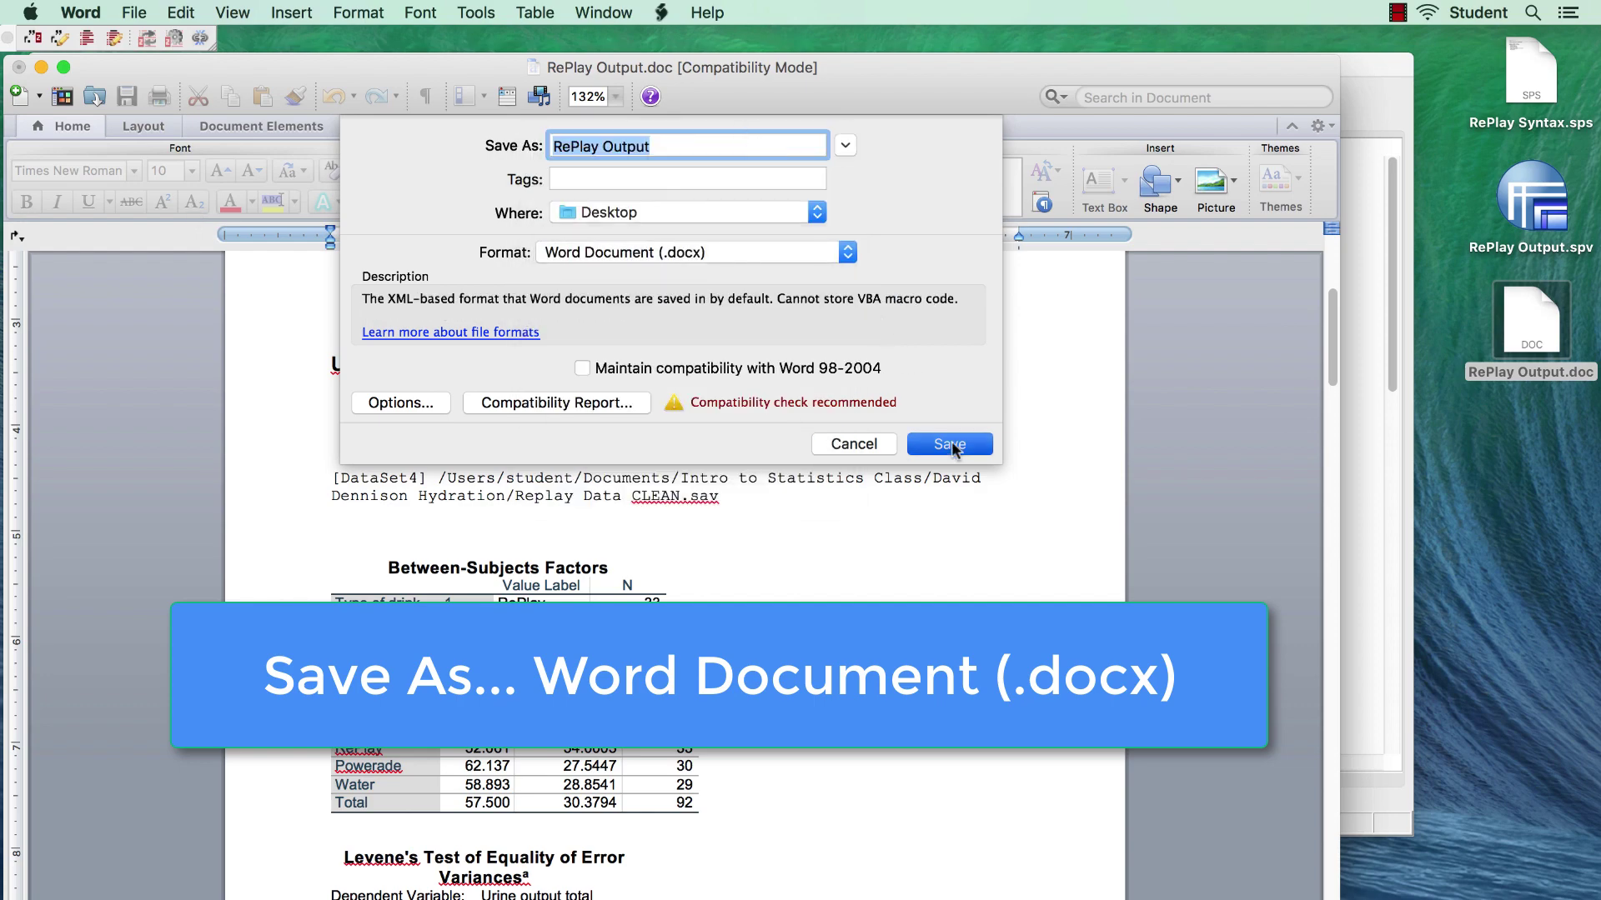
pyautogui.click(951, 444)
# Close Word and move the old RePlay Output.doc to the Trash
pyautogui.click(20, 67)
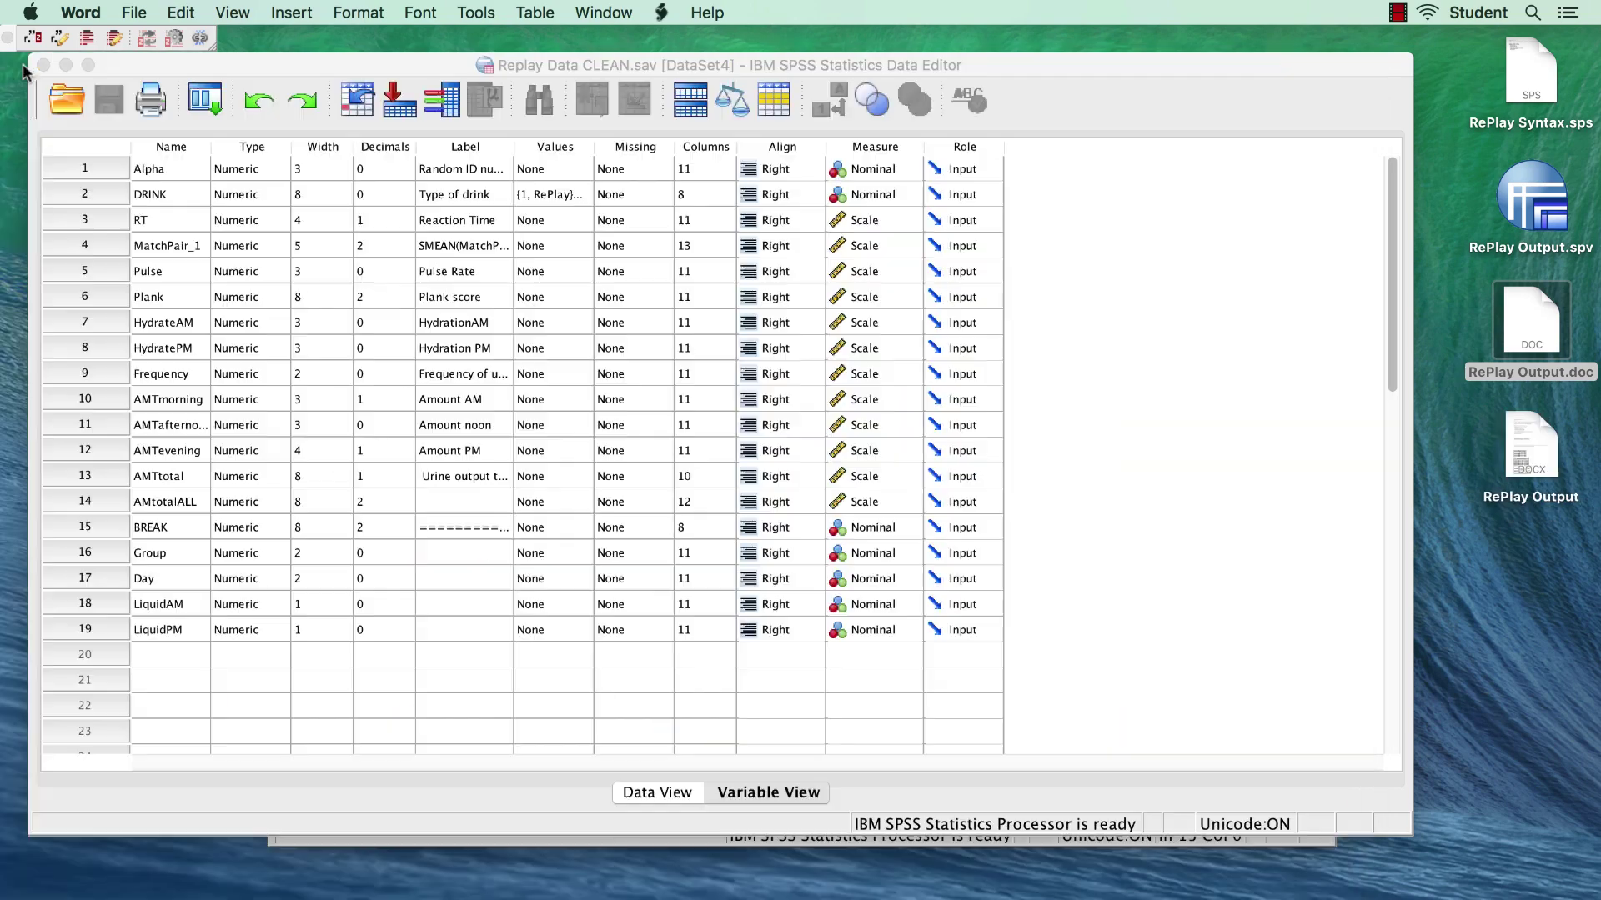
pyautogui.click(1488, 323)
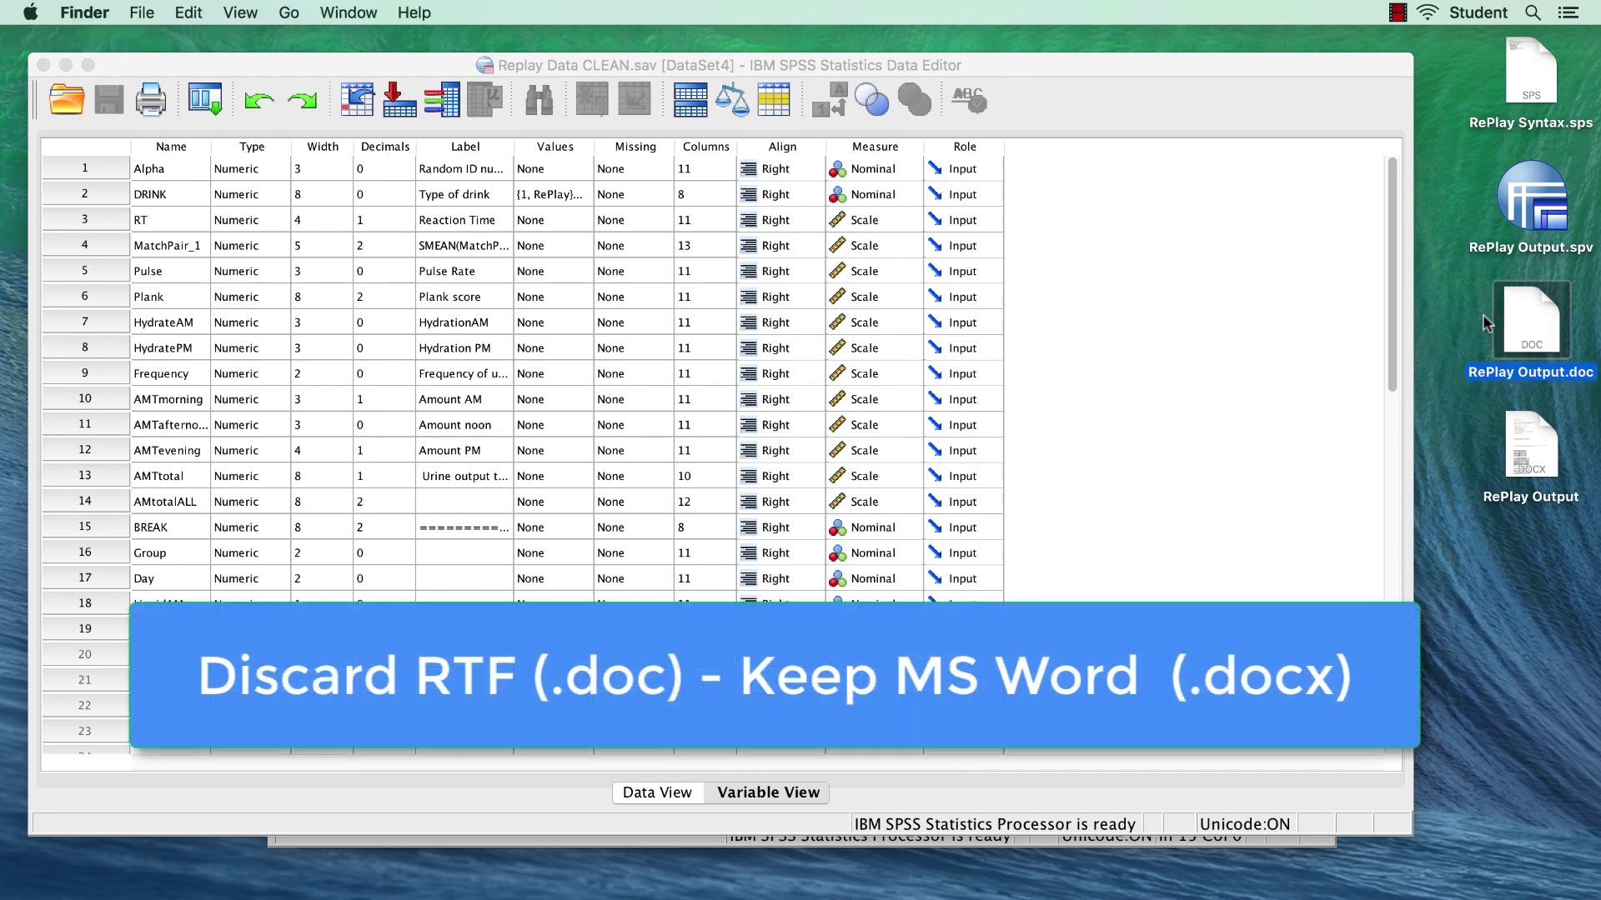
pyautogui.rightClick(1528, 320)
pyautogui.click(1447, 398)
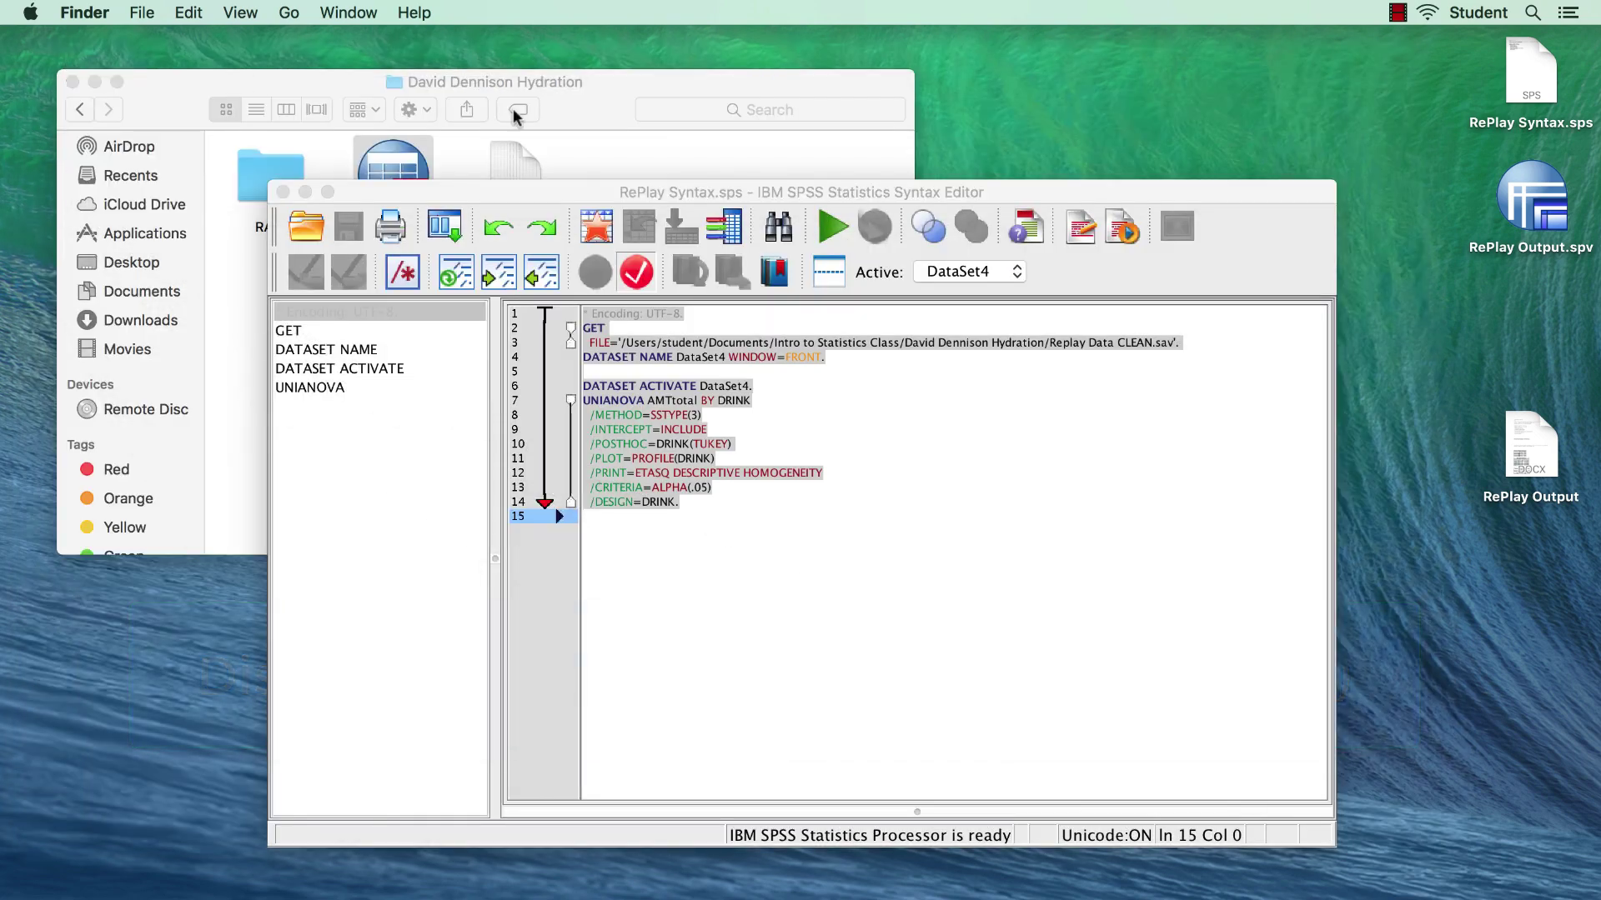
pyautogui.click(652, 161)
pyautogui.moveTo(1530, 74); pyautogui.dragTo(272, 293)
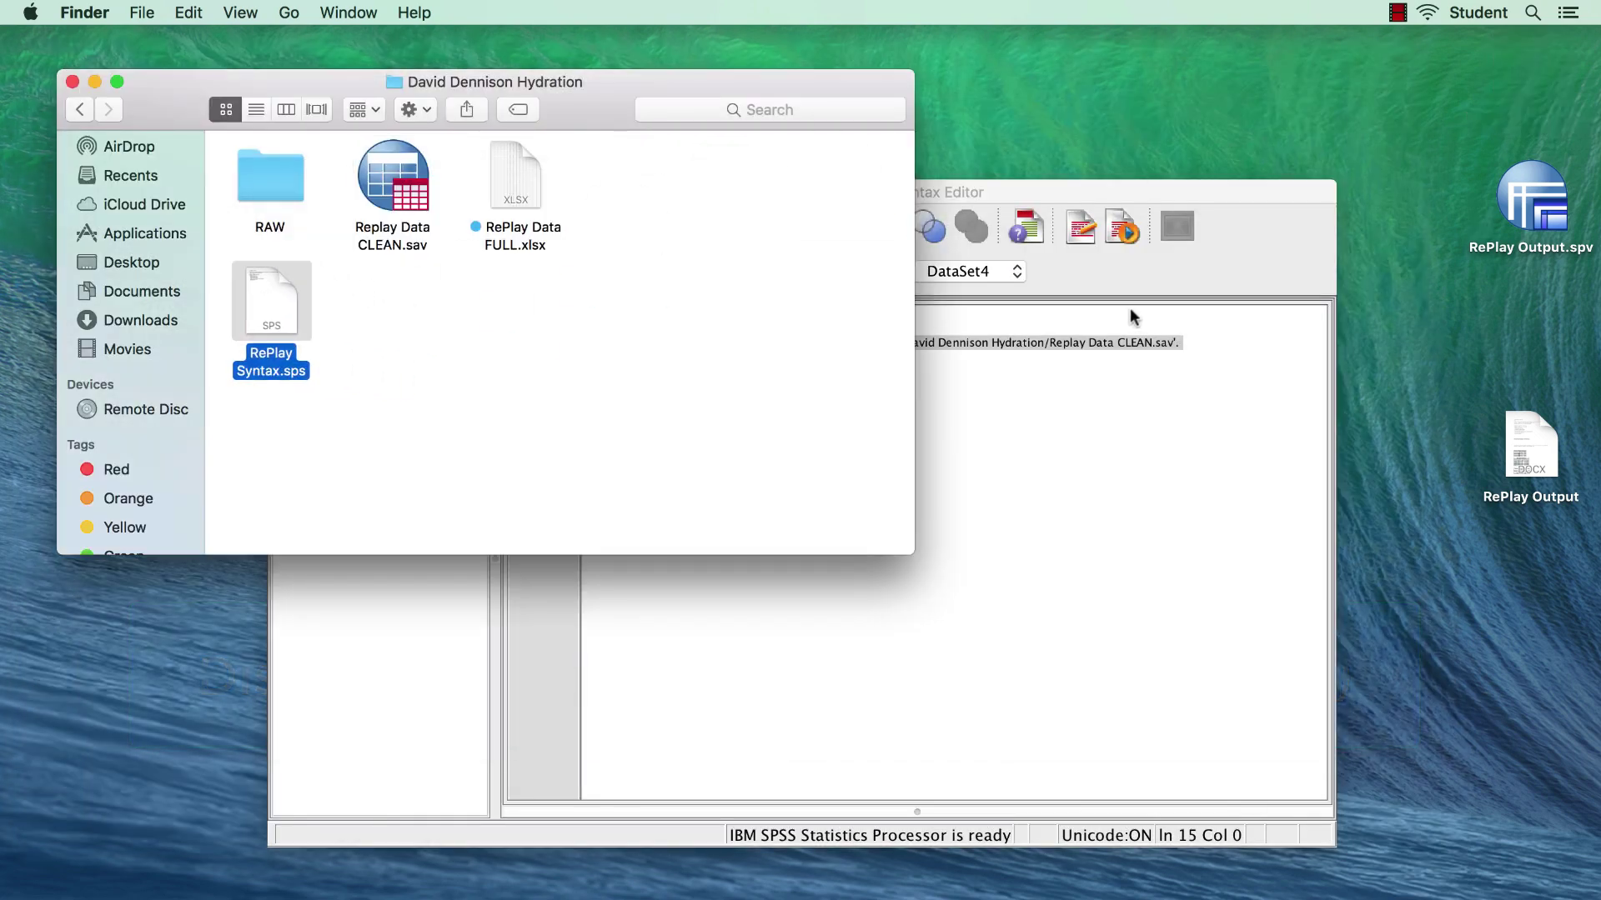
pyautogui.moveTo(1532, 206); pyautogui.dragTo(402, 317)
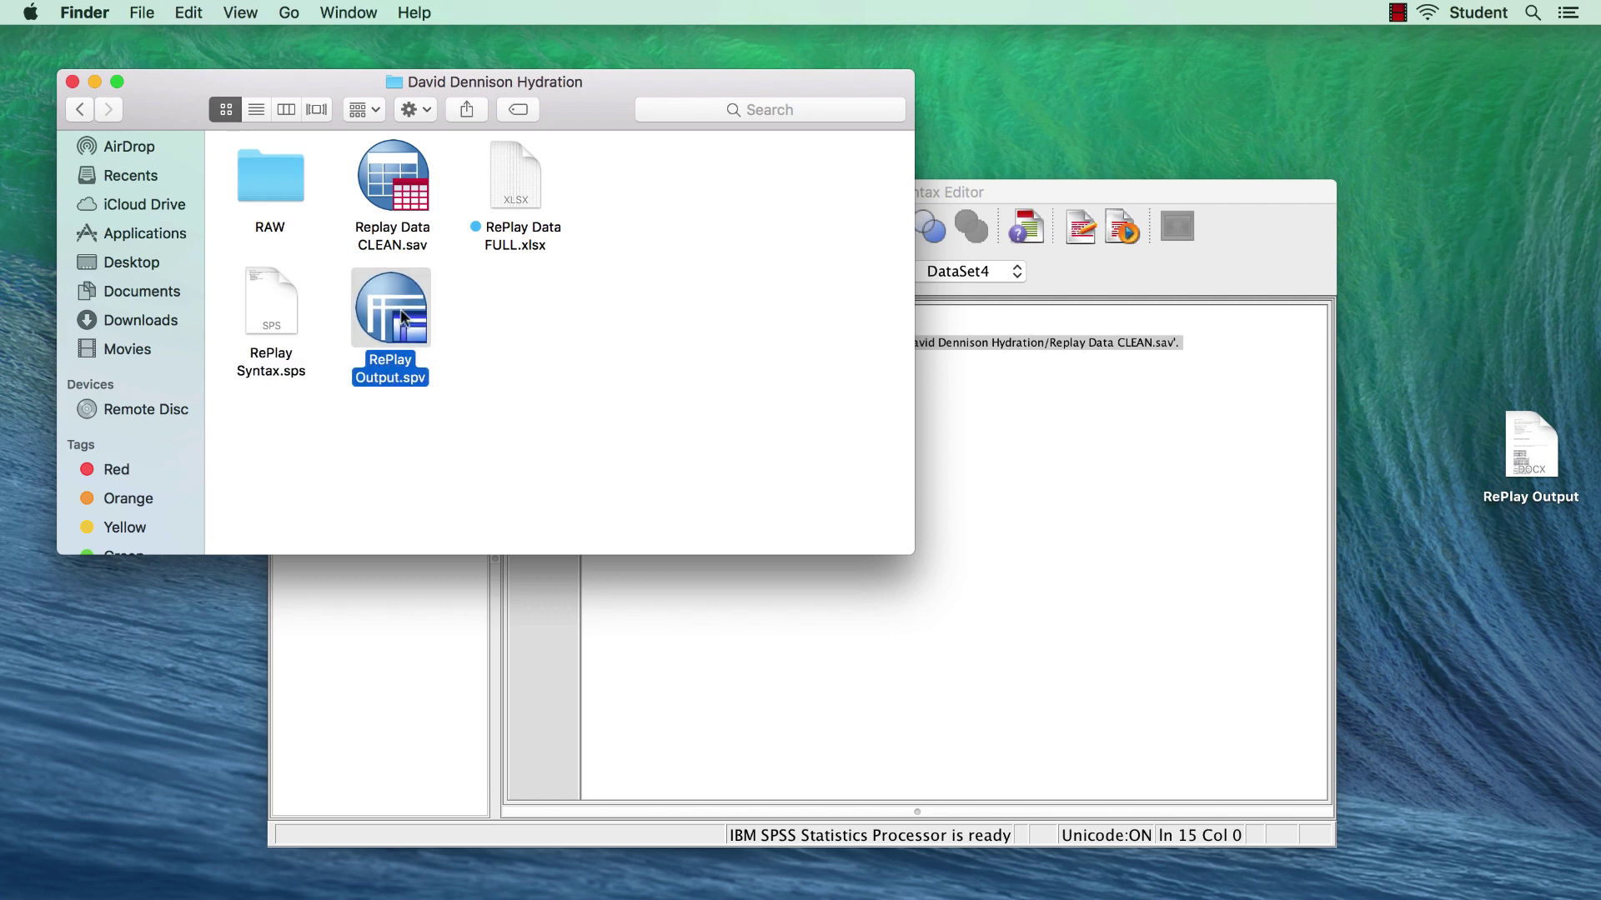
pyautogui.moveTo(1520, 447); pyautogui.dragTo(504, 309)
pyautogui.click(586, 476)
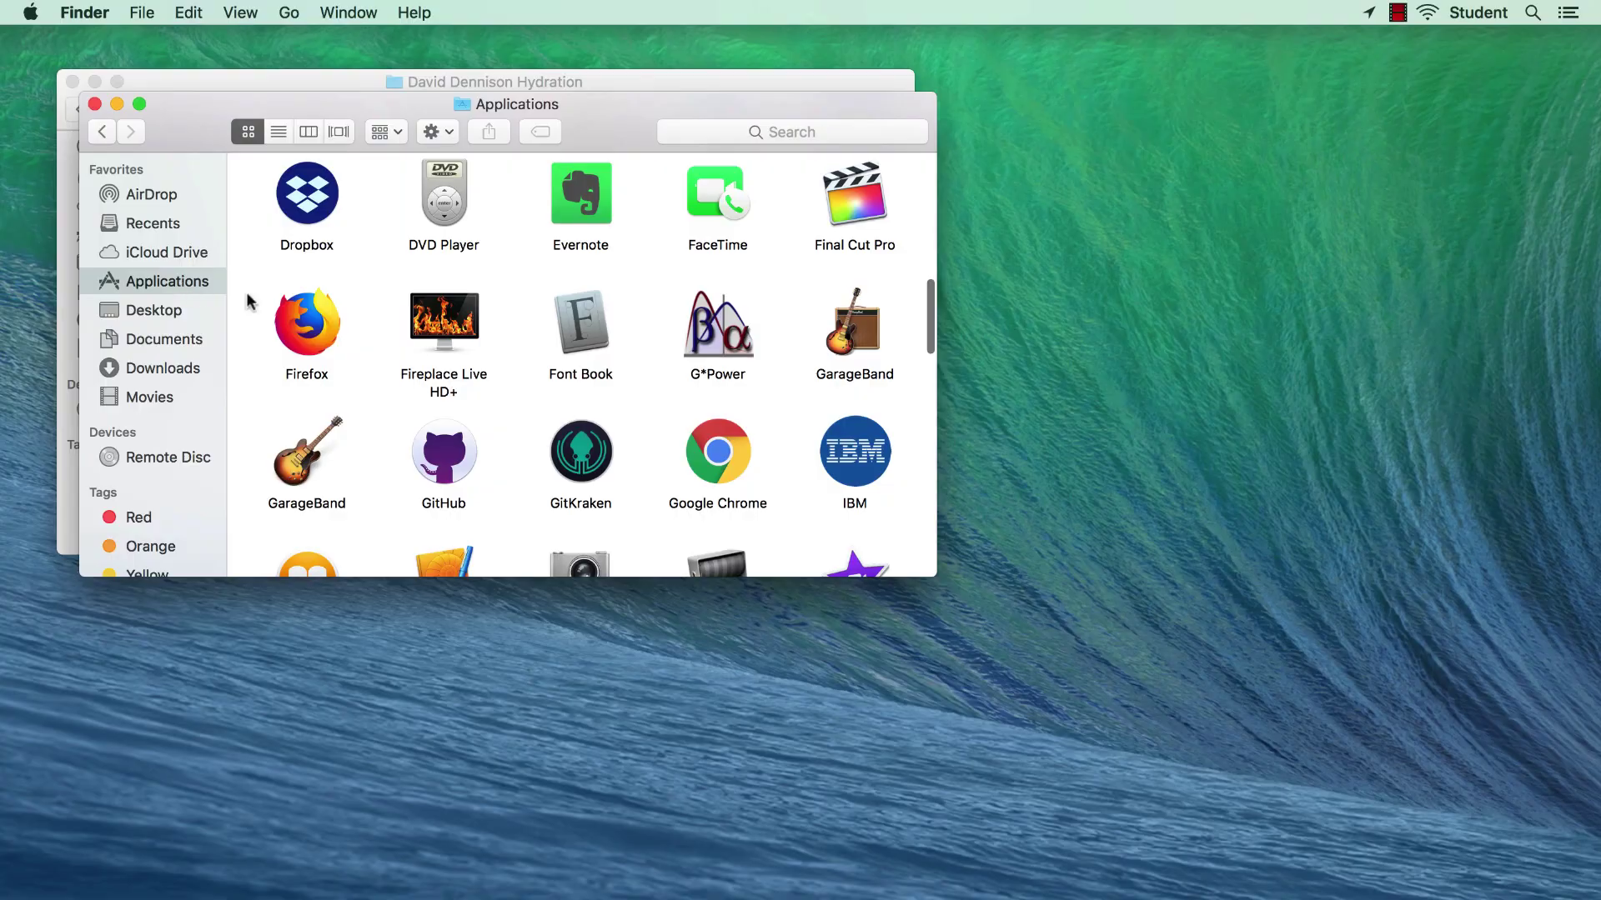
# Launch SPSSSmartreader from Applications > IBM > SPSS > Smartreader > 24
pyautogui.doubleClick(868, 467)
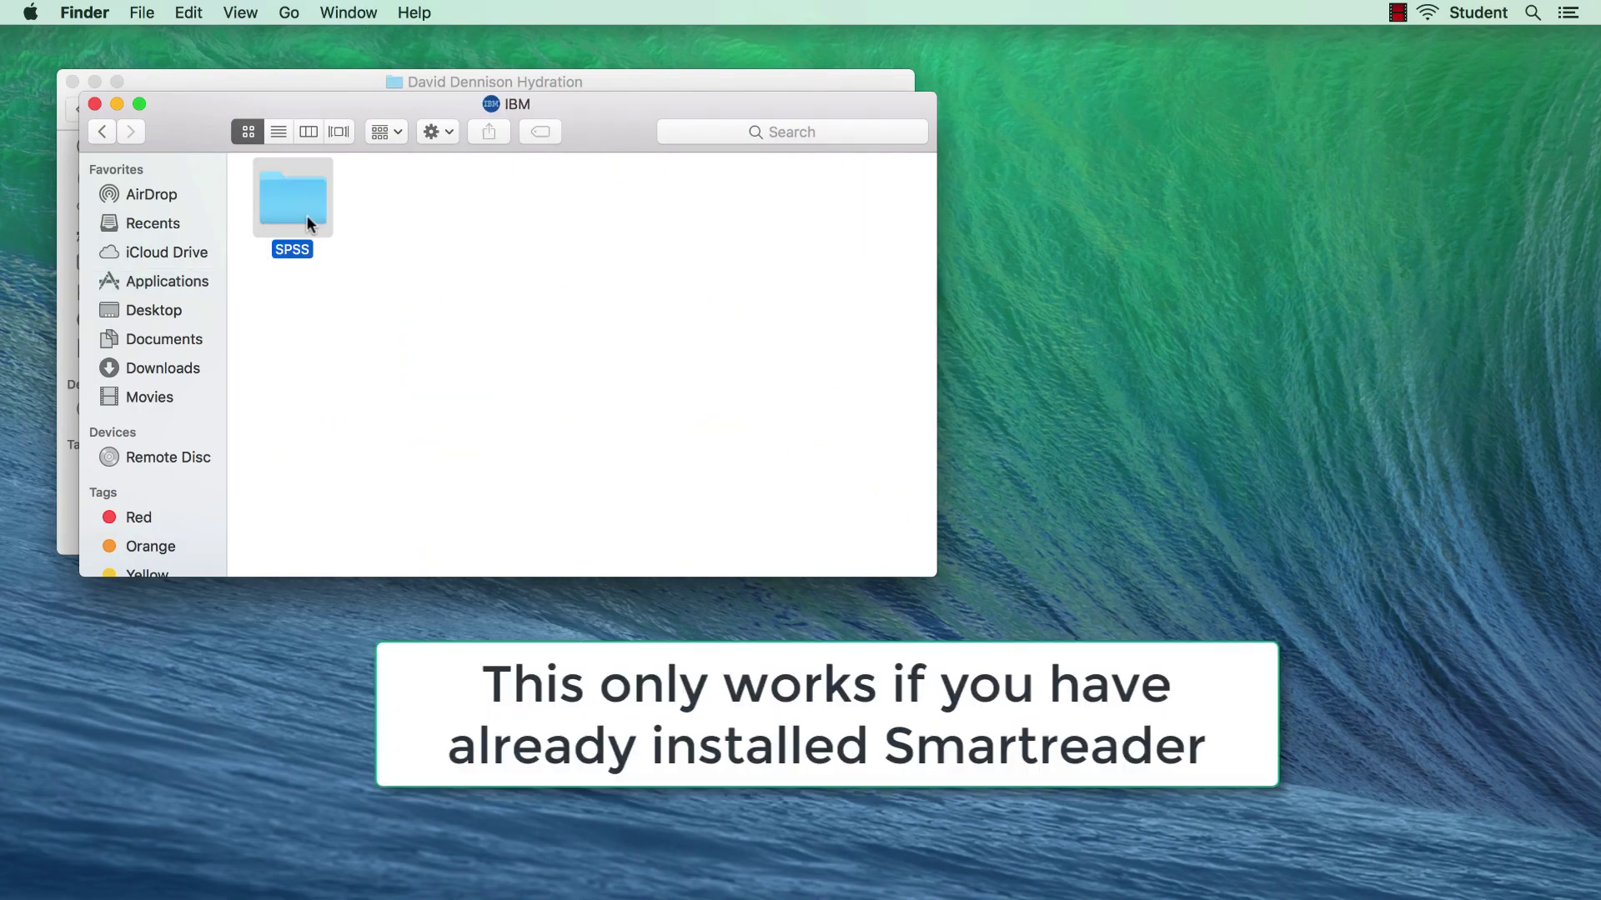
pyautogui.doubleClick(307, 215)
pyautogui.doubleClick(307, 216)
pyautogui.doubleClick(300, 213)
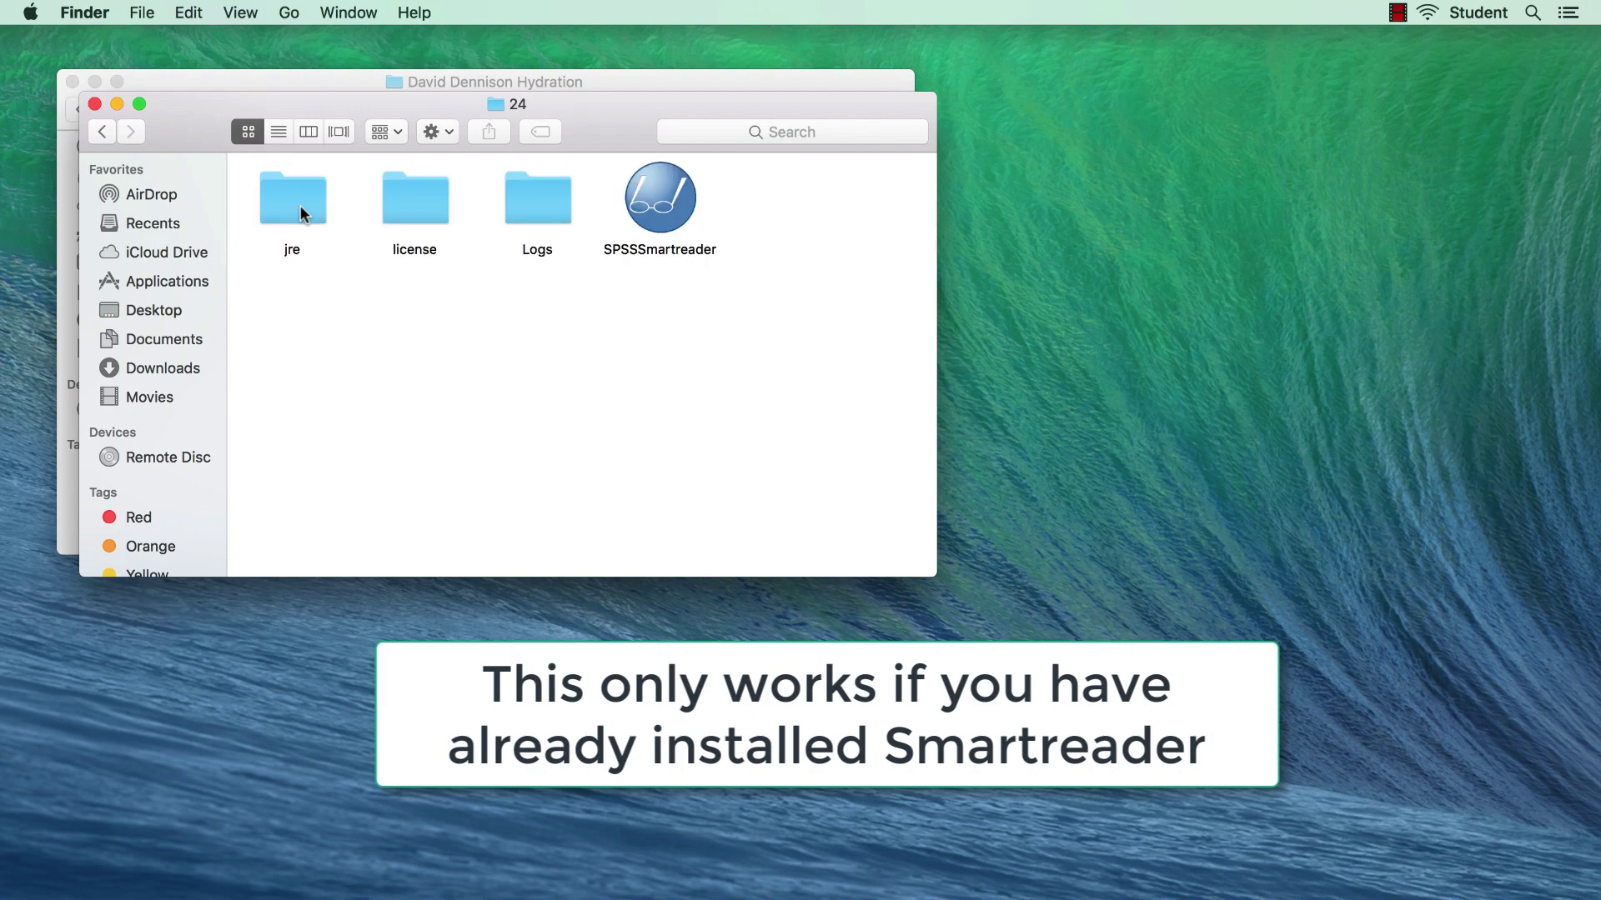
pyautogui.click(666, 216)
pyautogui.doubleClick(665, 216)
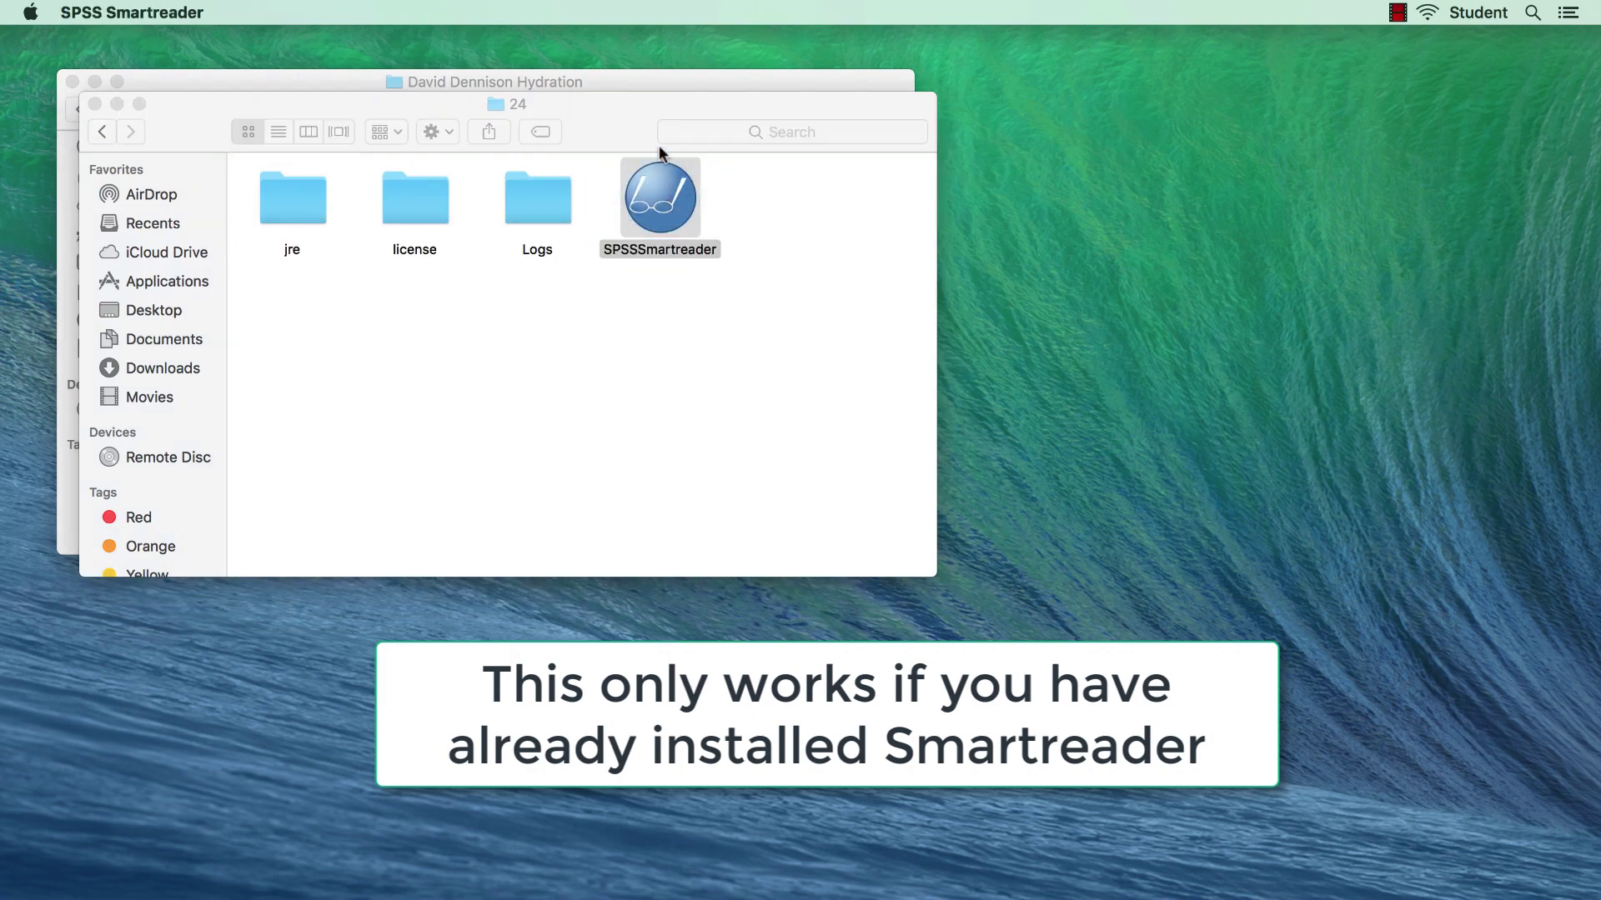
pyautogui.click(692, 81)
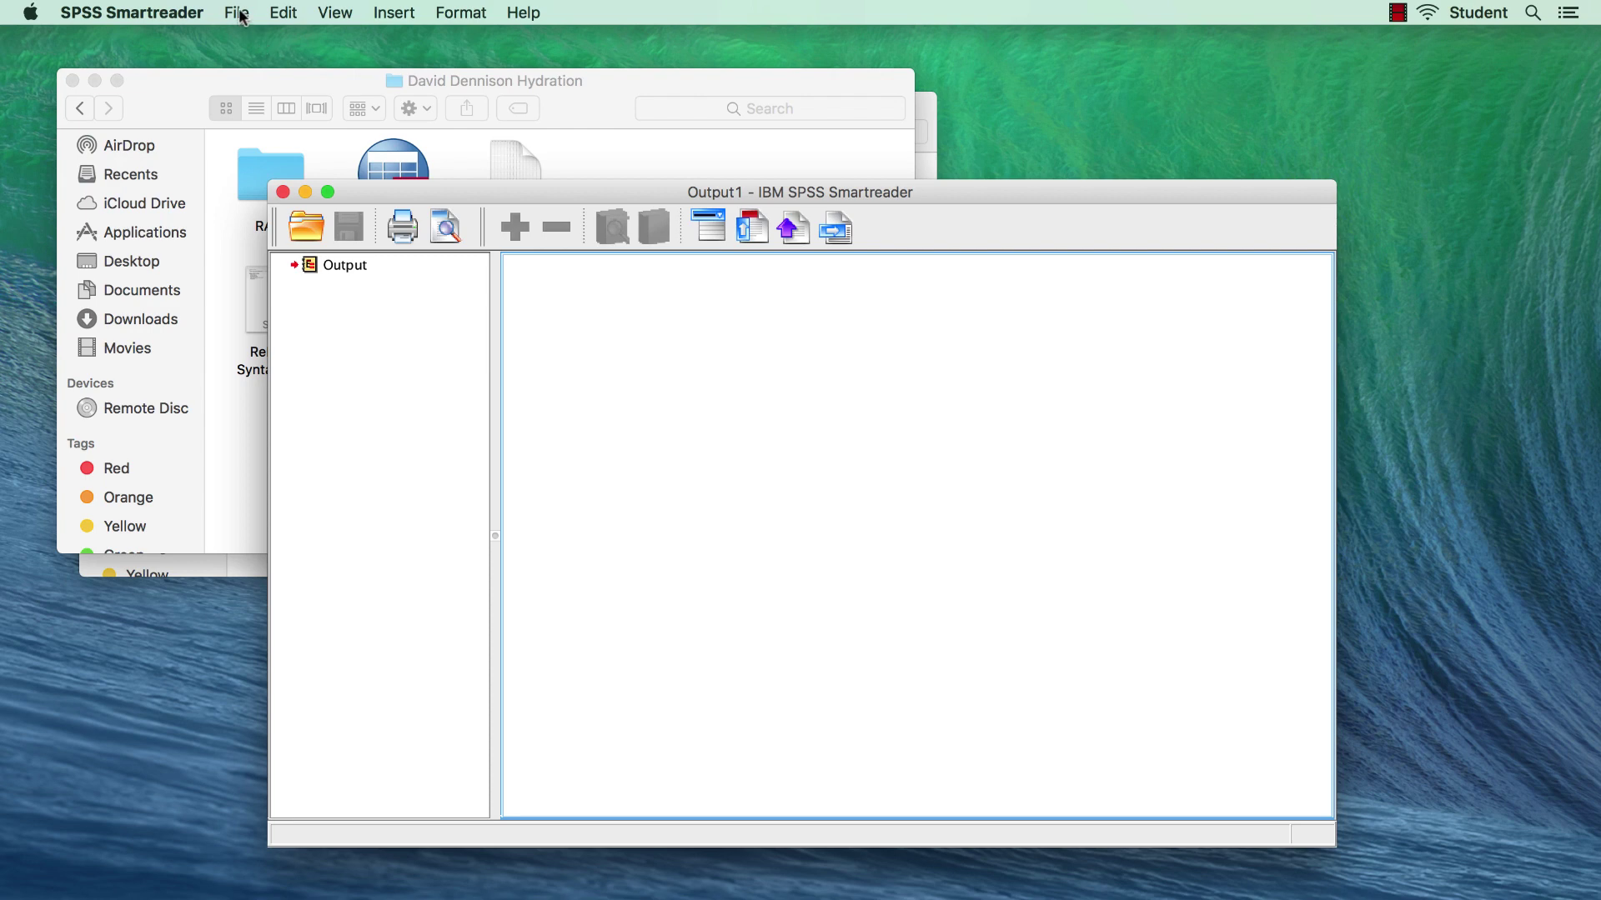
pyautogui.click(237, 12)
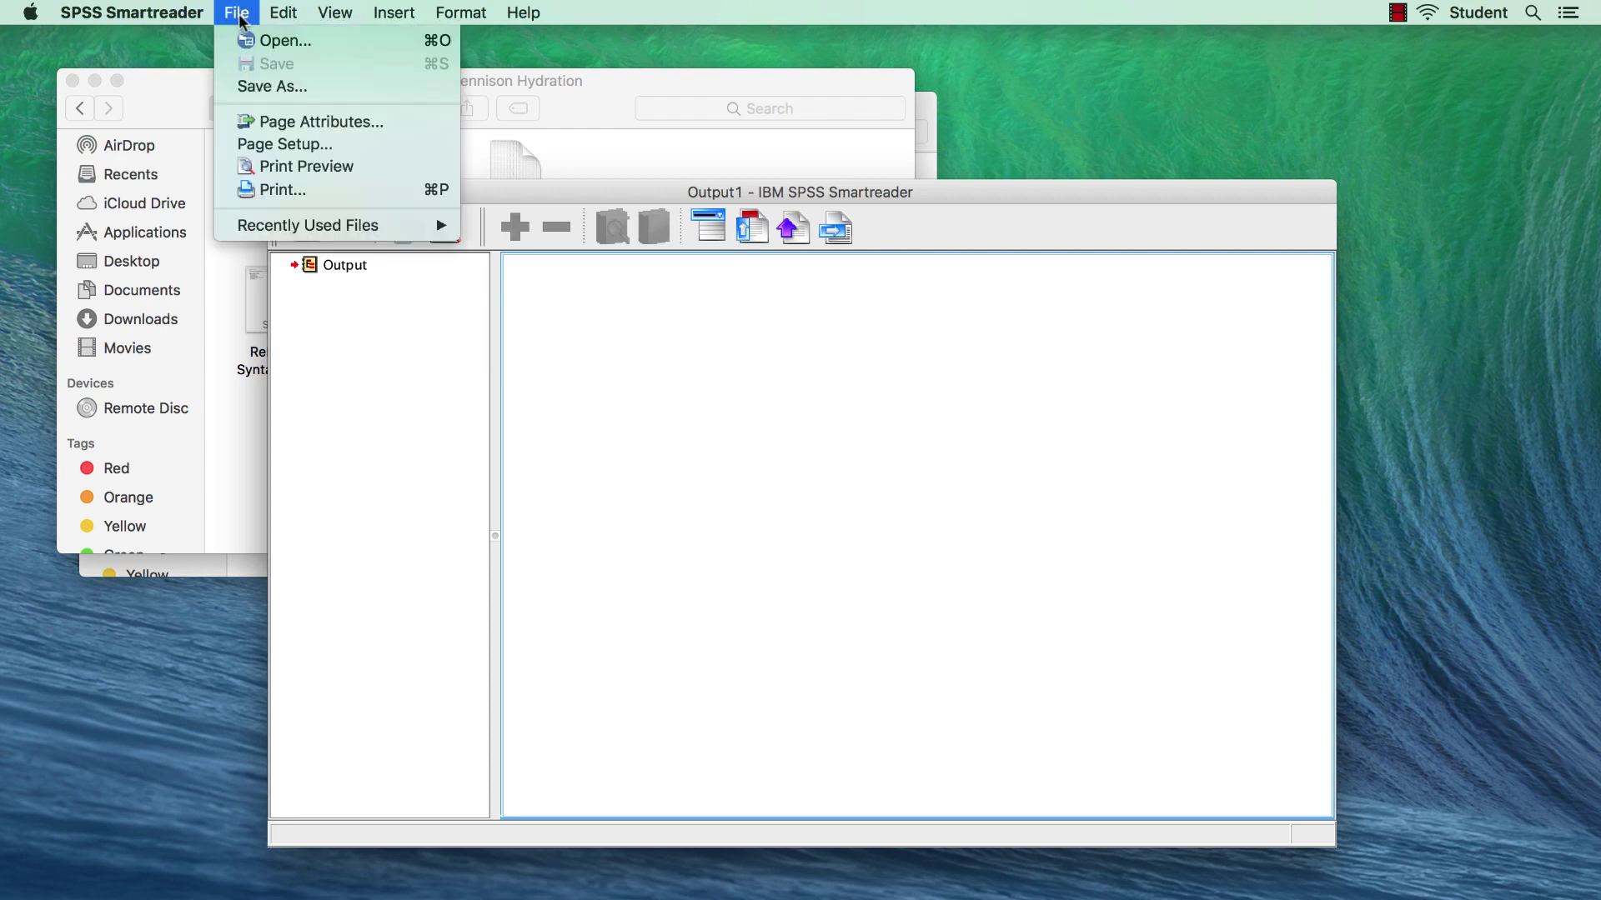
pyautogui.click(275, 41)
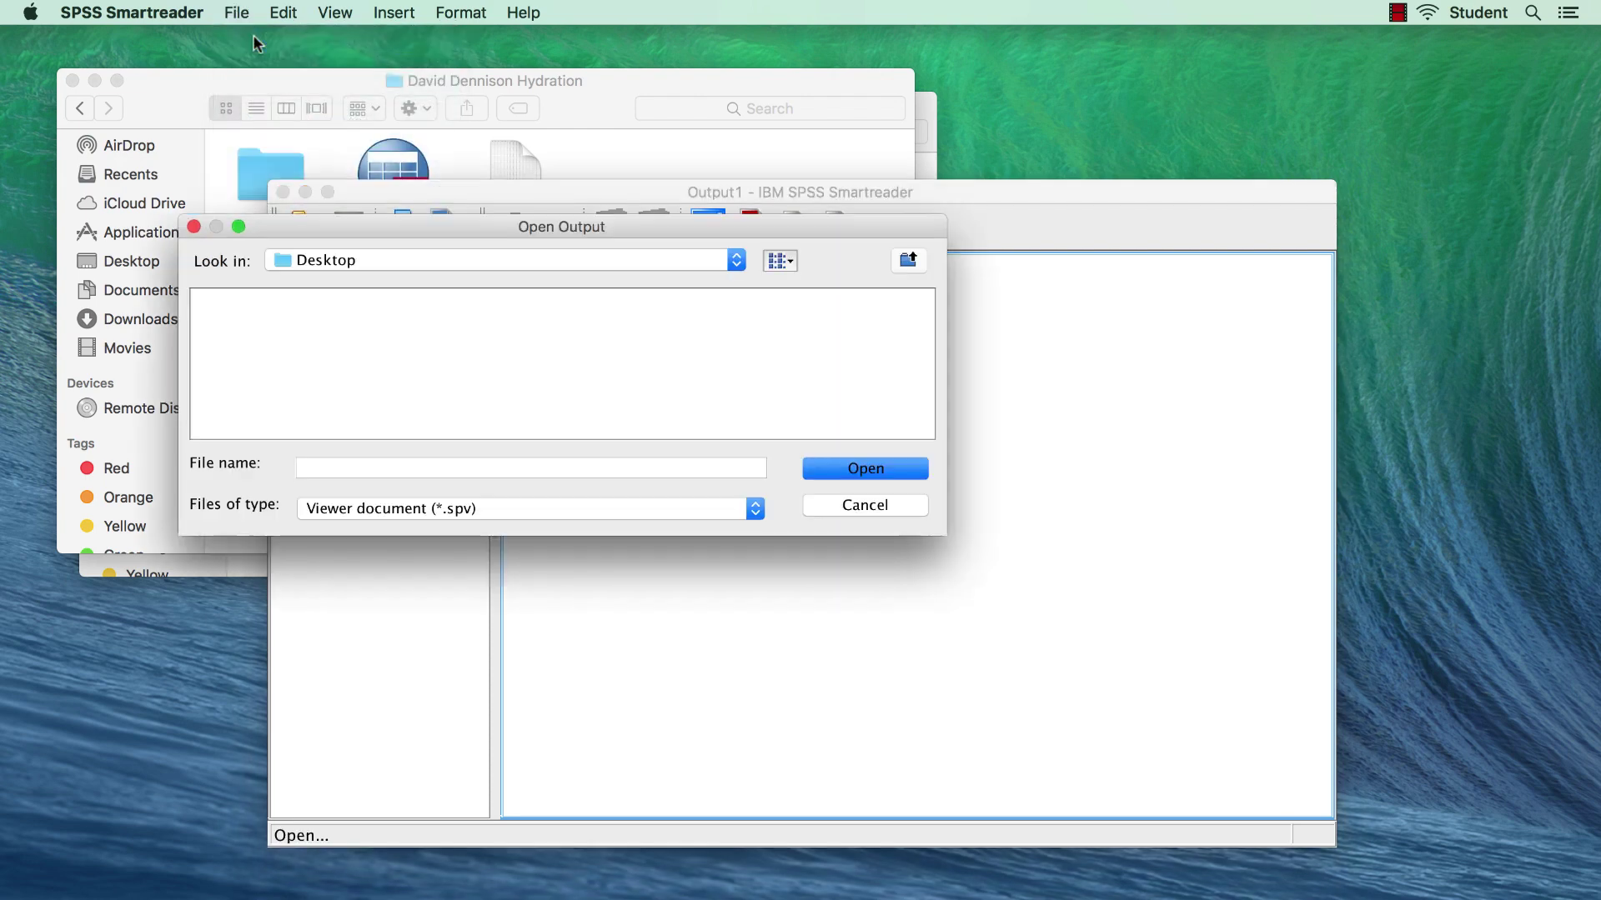
pyautogui.click(736, 261)
pyautogui.click(612, 238)
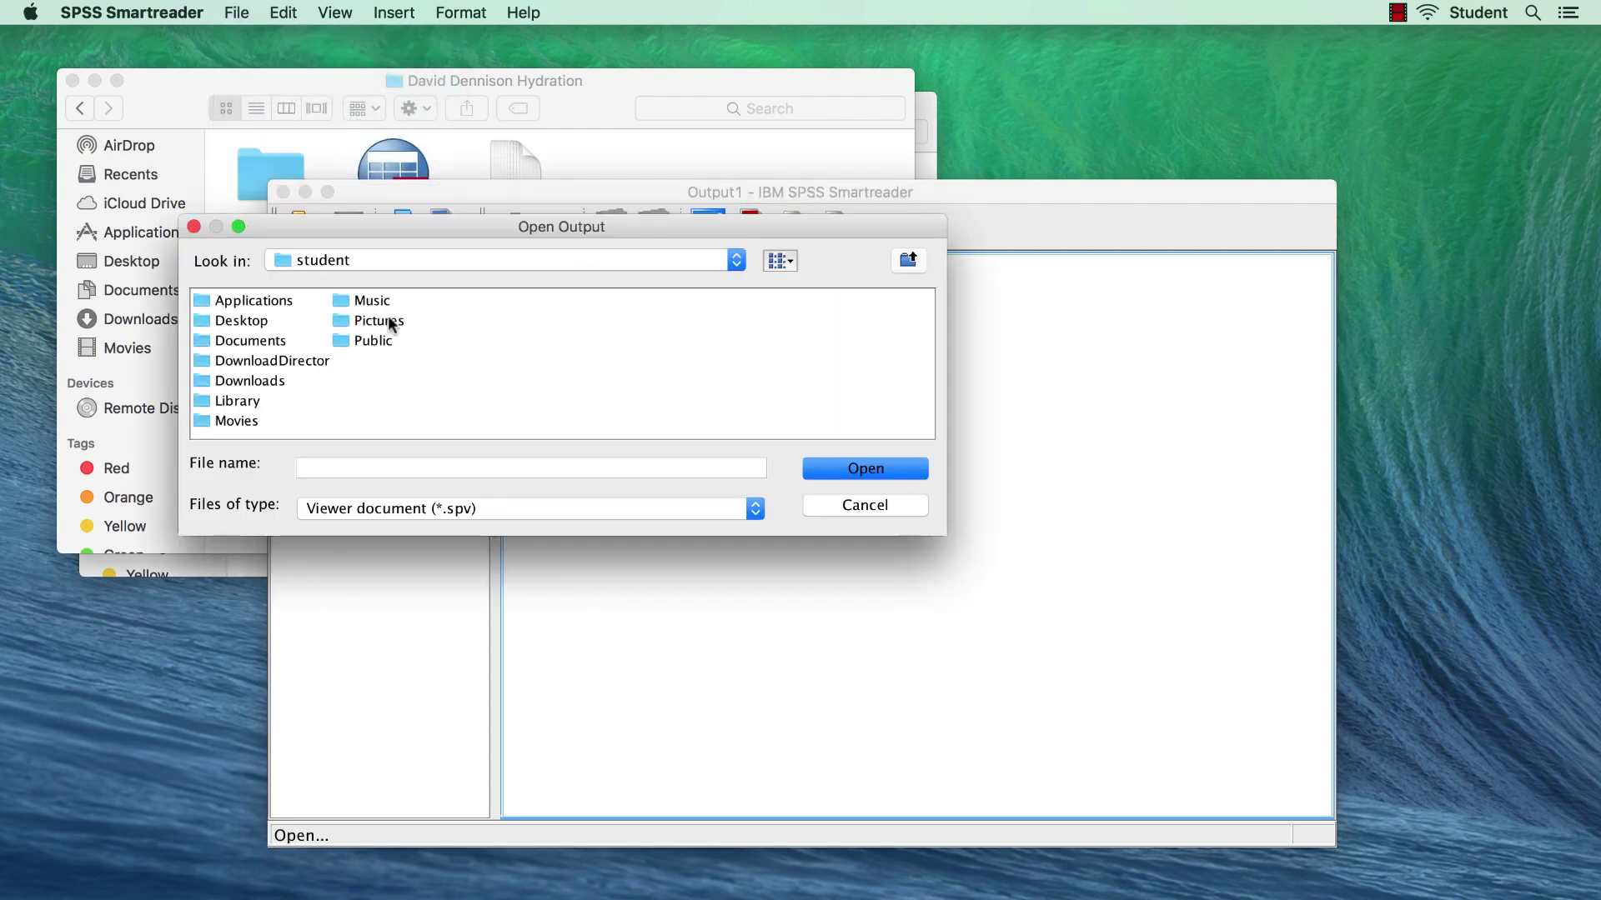
pyautogui.doubleClick(246, 337)
pyautogui.doubleClick(248, 315)
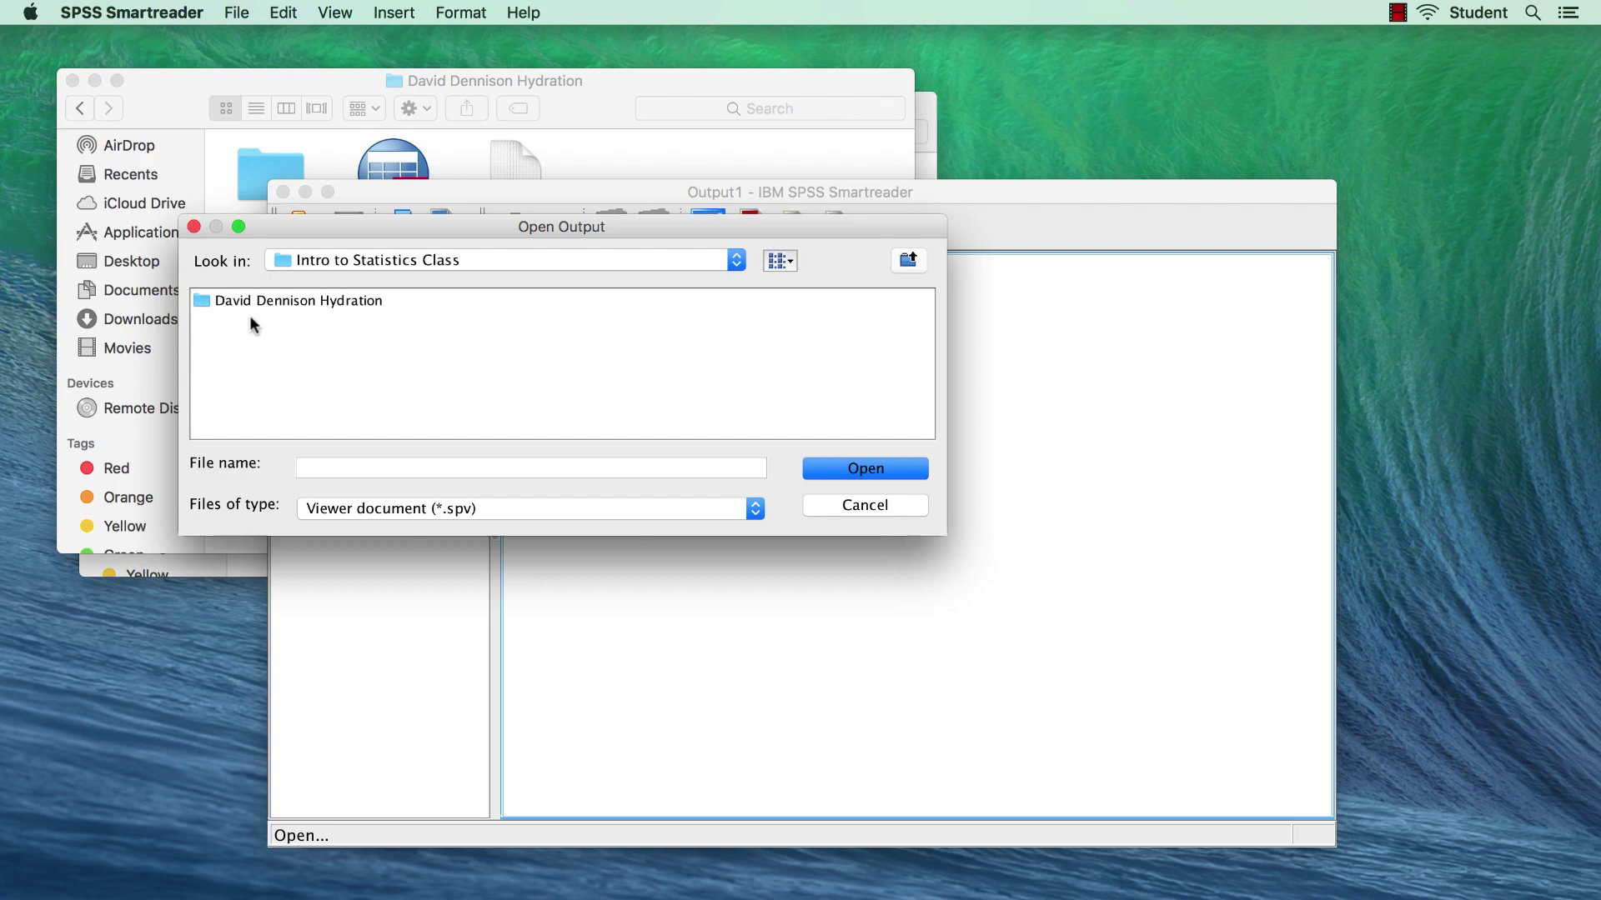
pyautogui.doubleClick(253, 298)
pyautogui.click(241, 317)
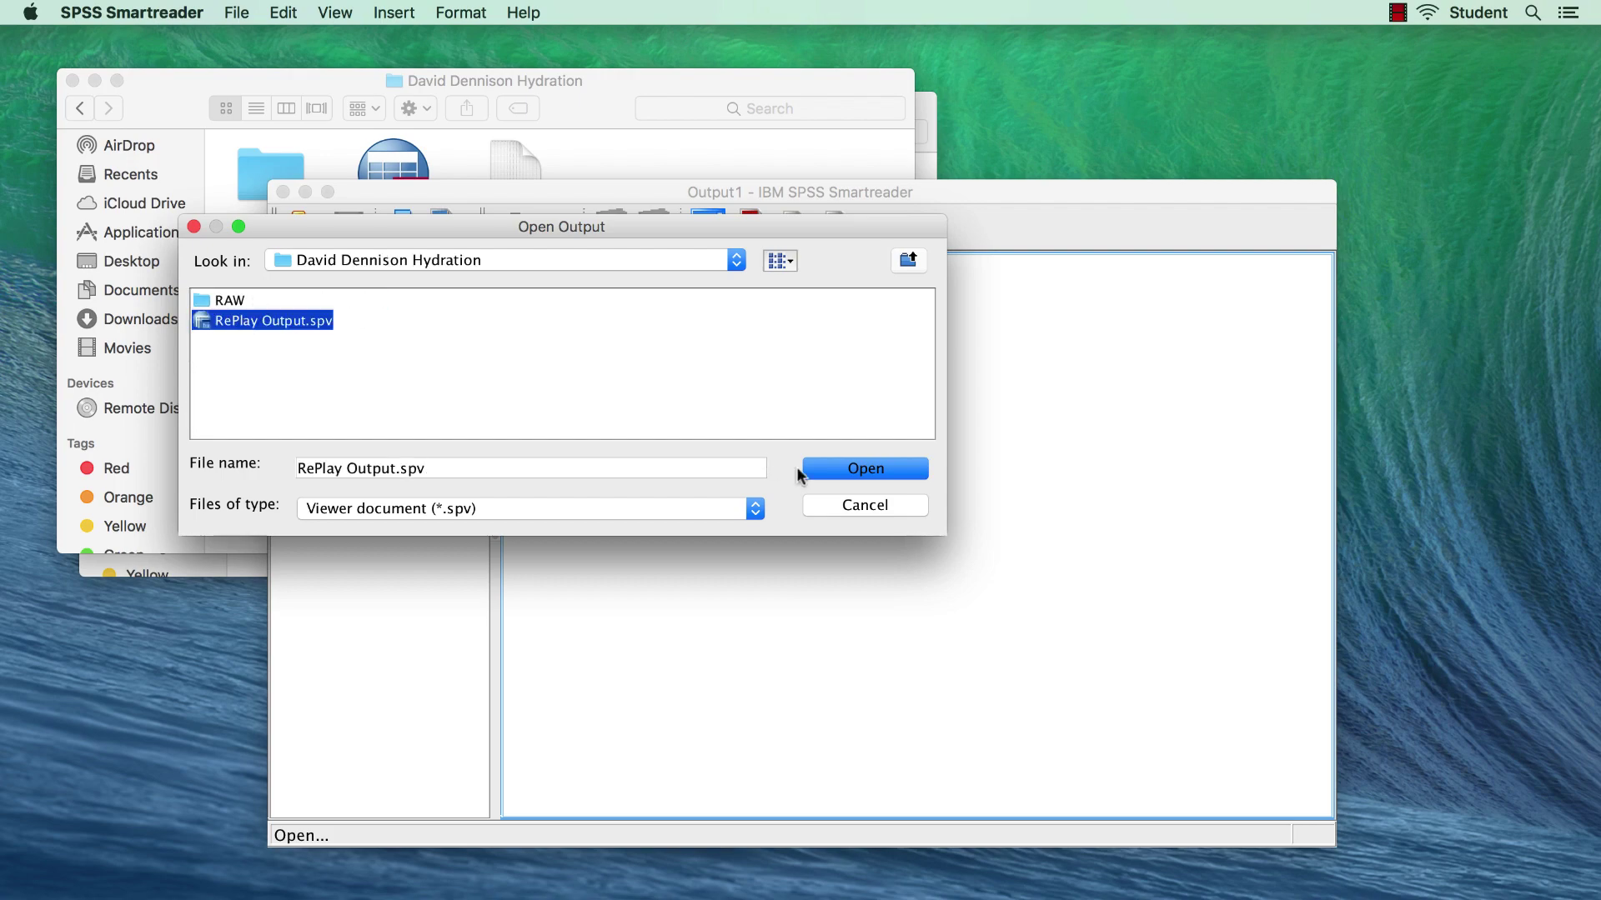
pyautogui.click(839, 467)
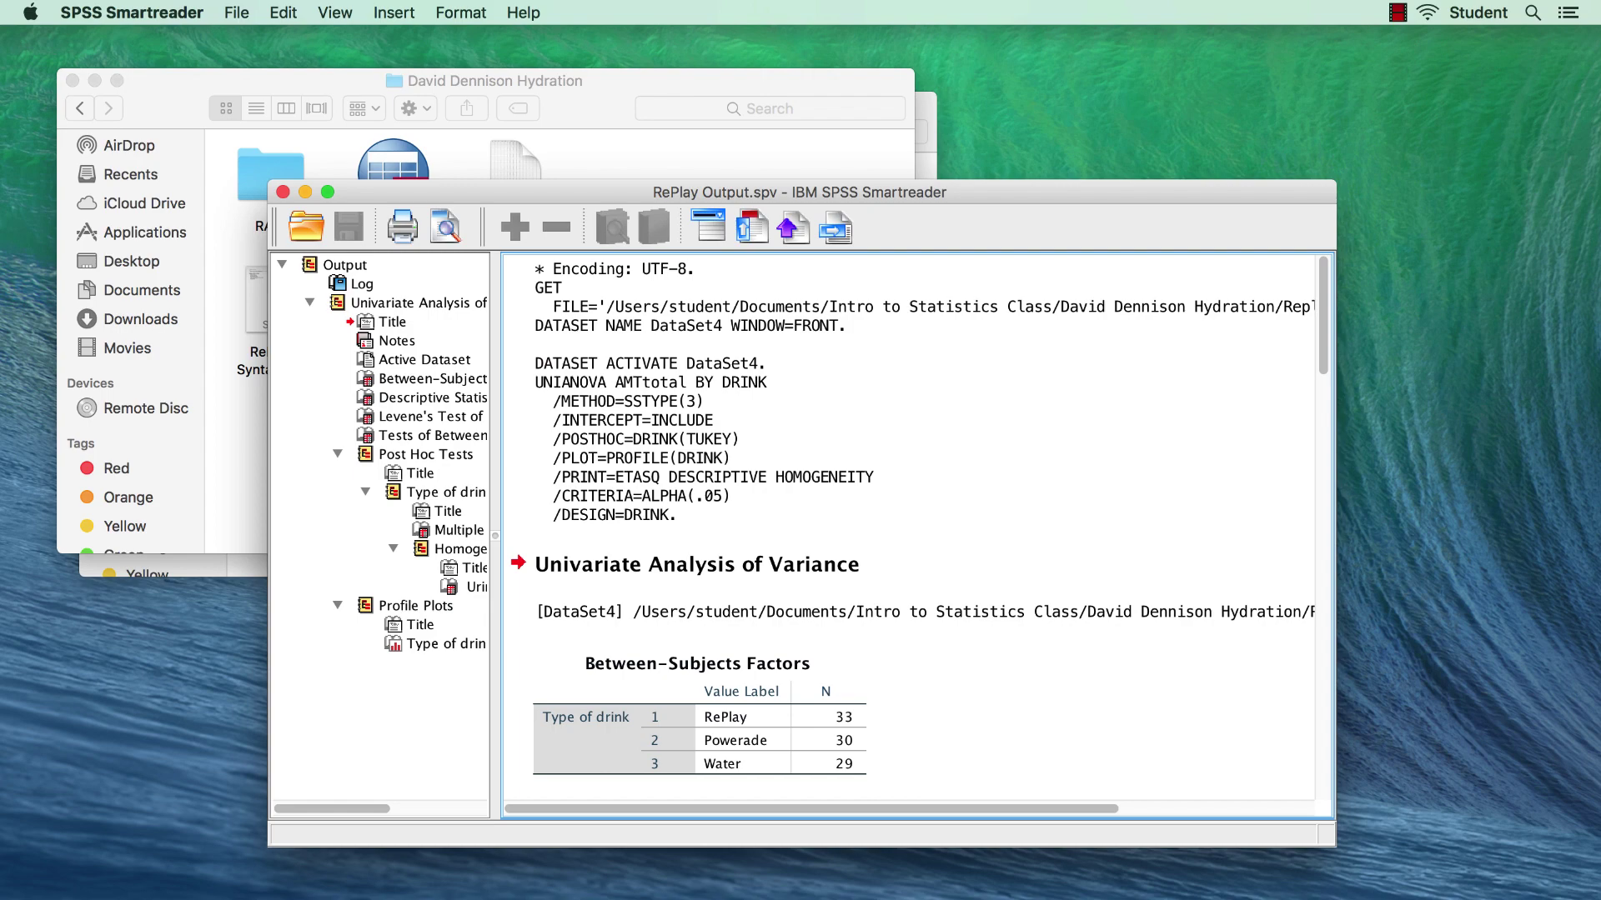
# Scroll down to the Profile Plots section and select the profile plot chart
pyautogui.click(944, 614)
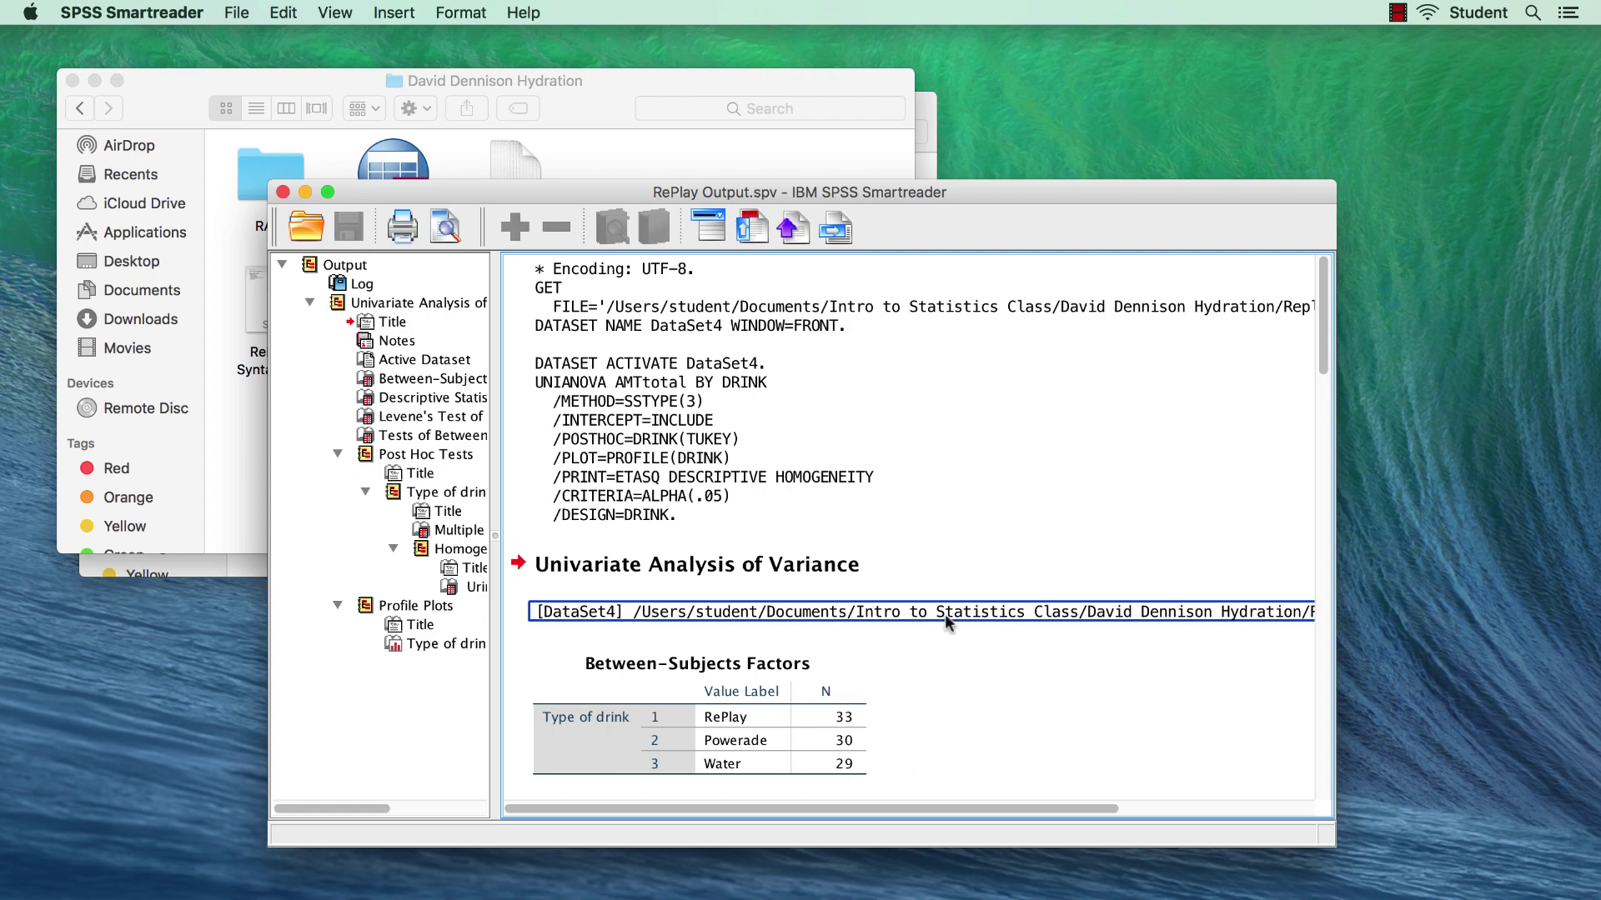
pyautogui.scroll(-1, 943, 614)
pyautogui.scroll(-10, 945, 617)
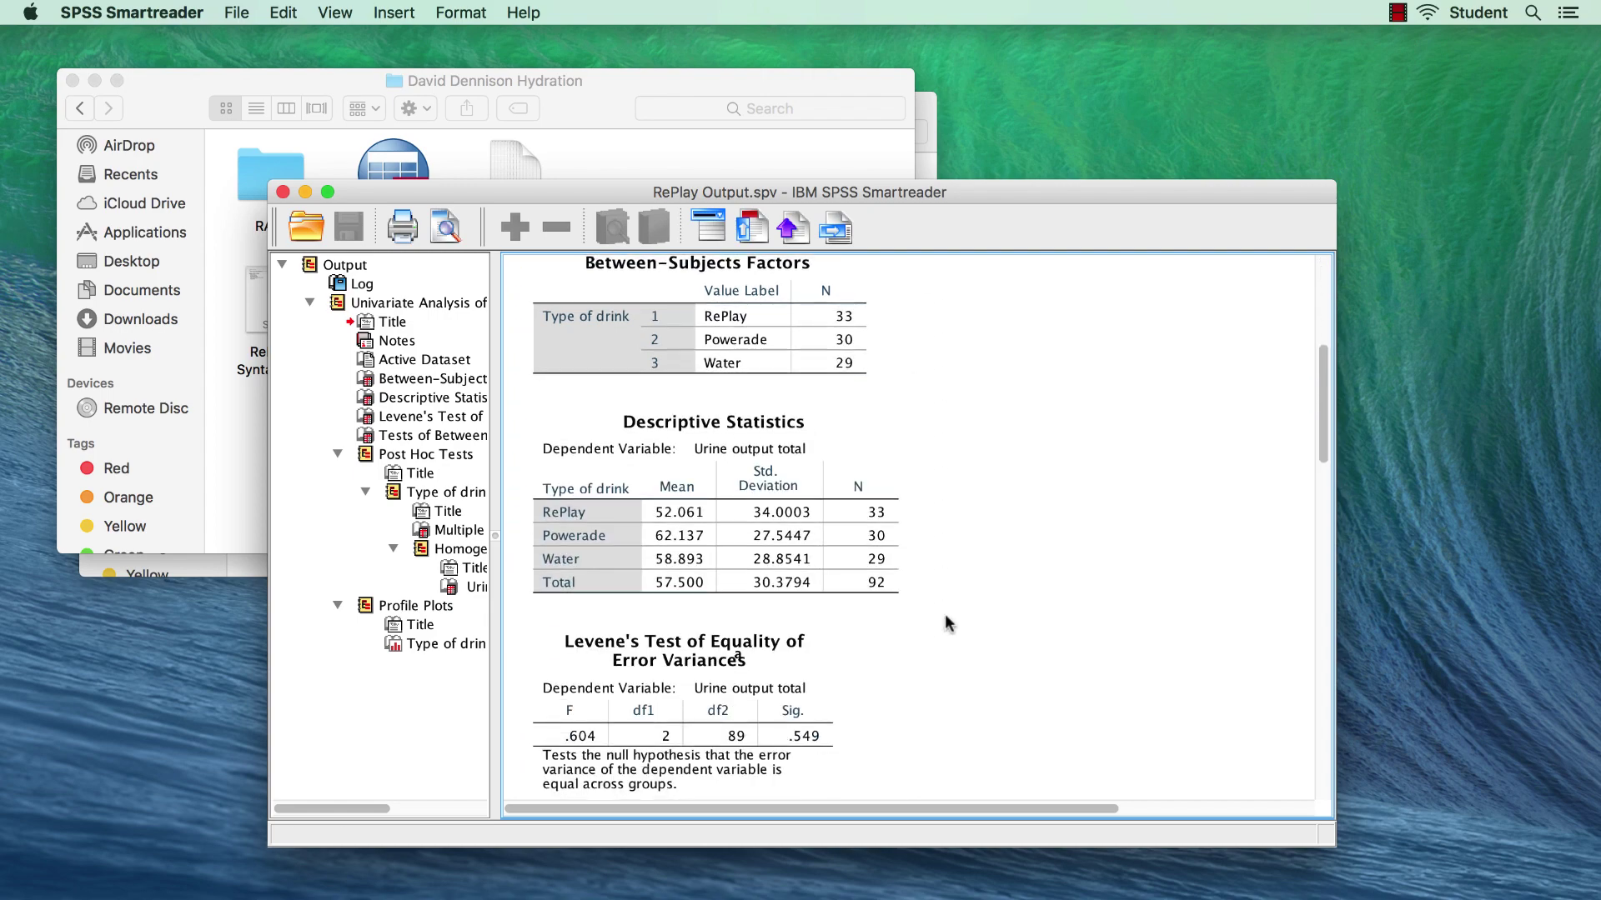
pyautogui.scroll(-10, 945, 618)
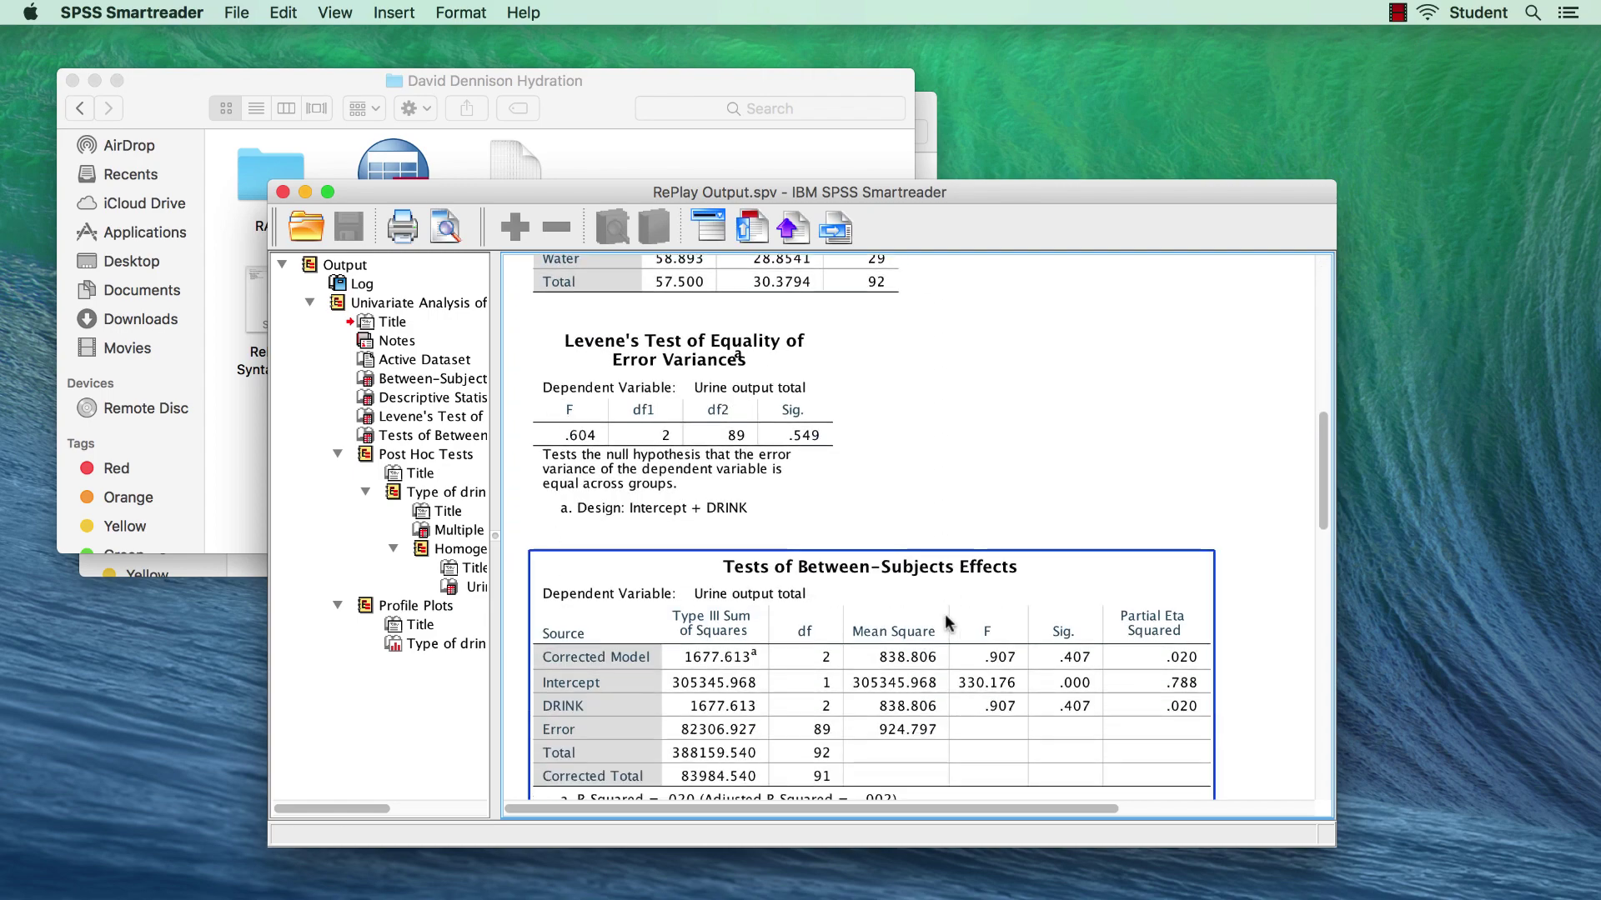
pyautogui.scroll(-4, 946, 621)
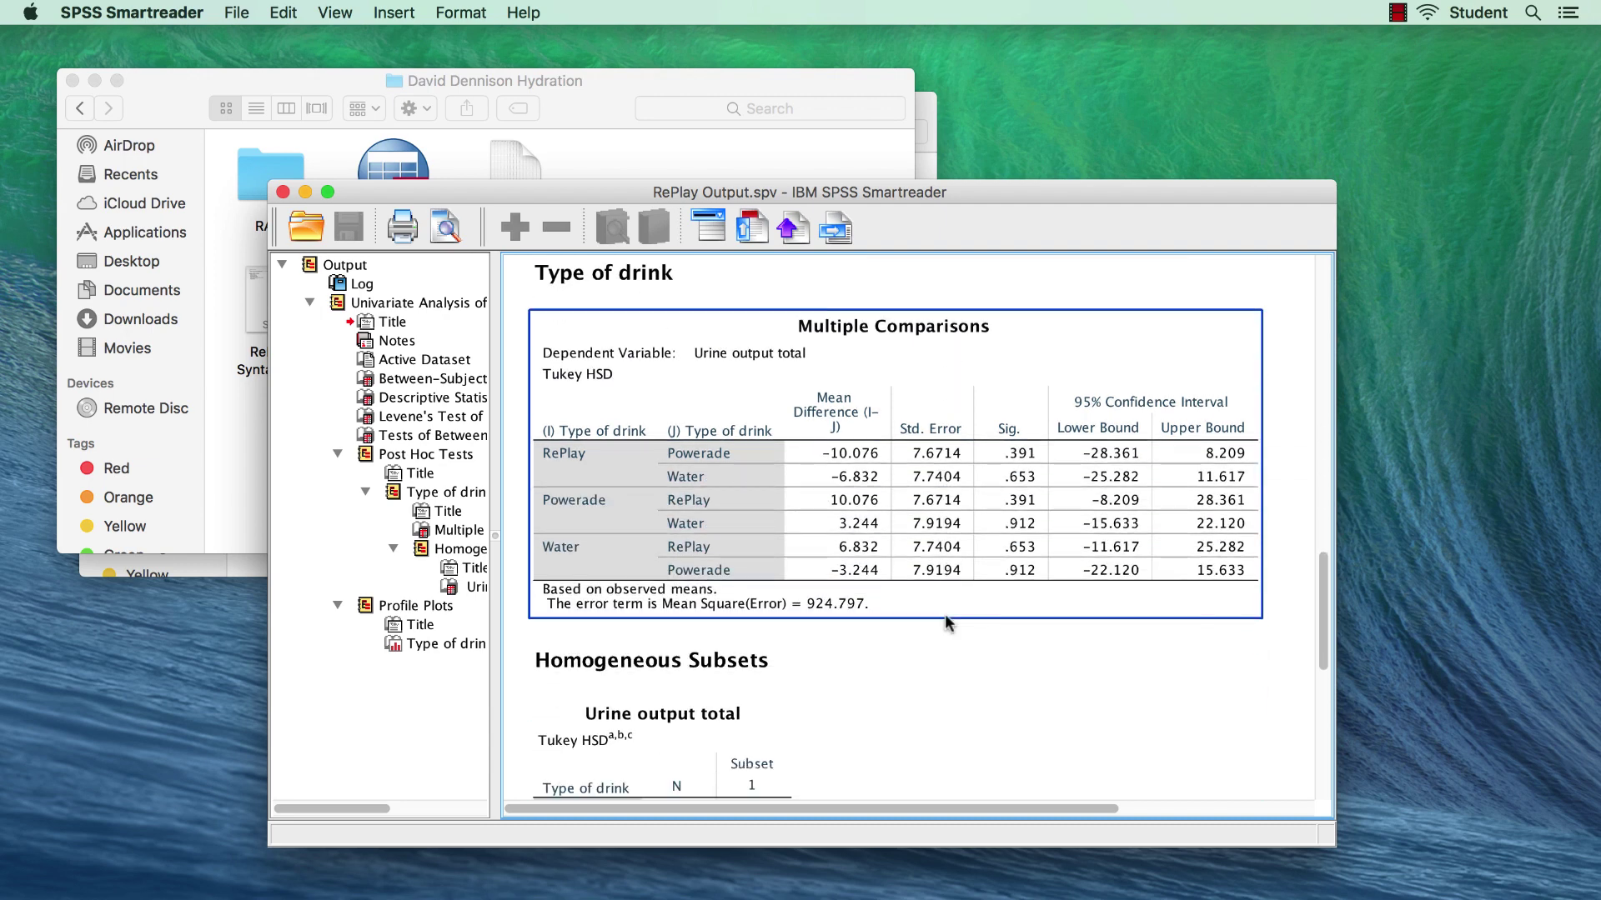
pyautogui.scroll(-8, 948, 622)
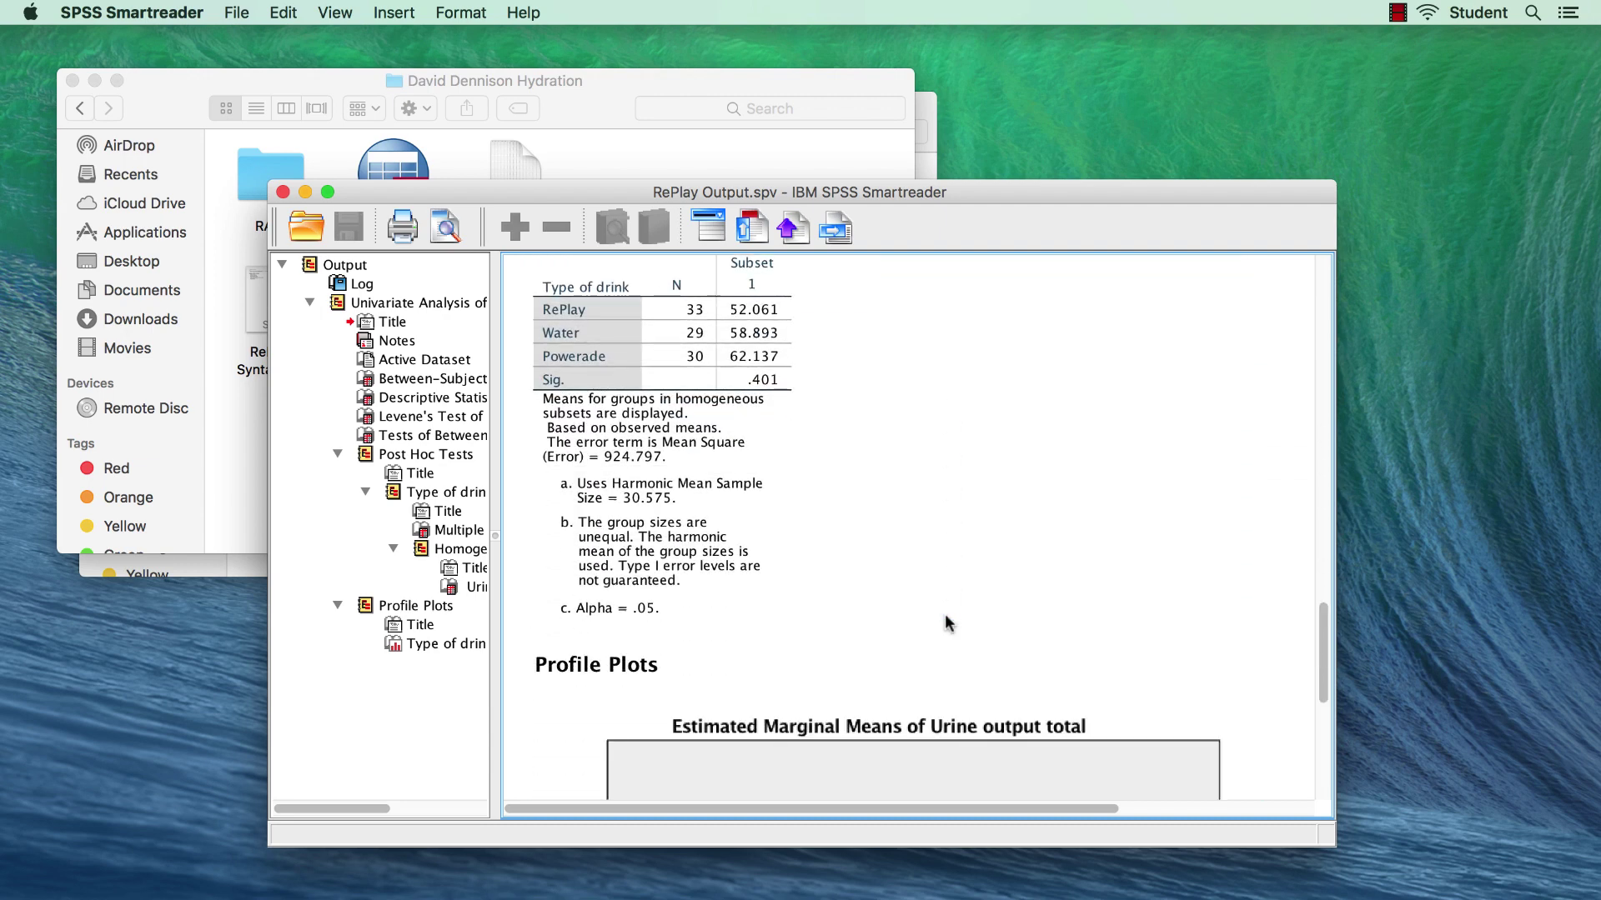
pyautogui.scroll(-10, 948, 622)
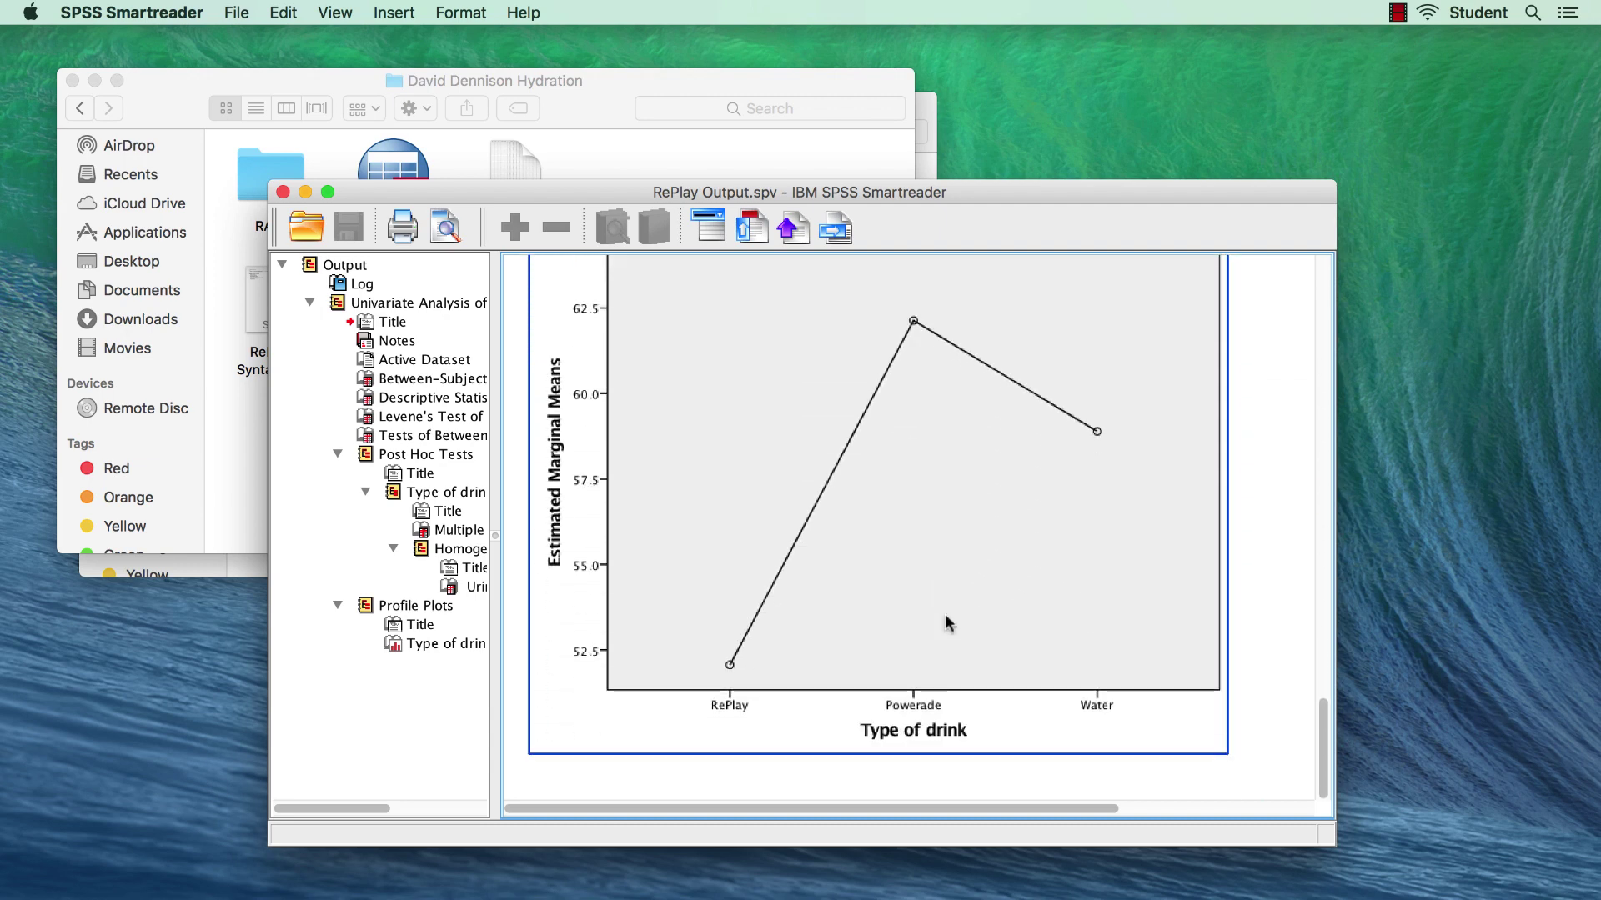
pyautogui.click(943, 613)
# Set the plot area's Fill and Border to Transparent, apply, and close the Chart Editor
pyautogui.doubleClick(945, 617)
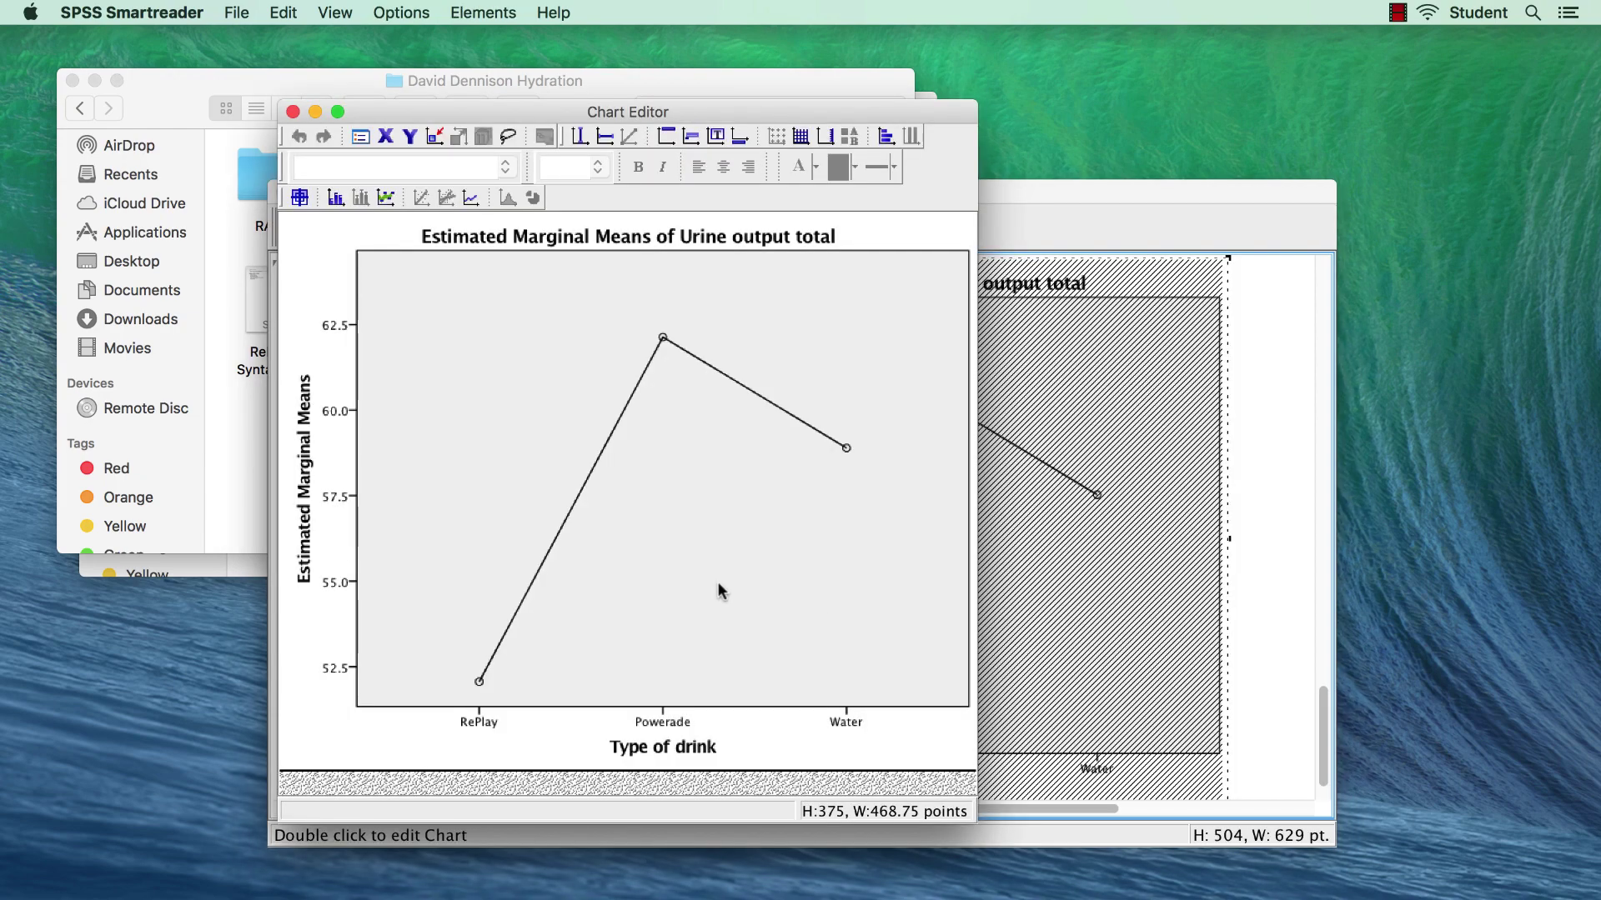
pyautogui.doubleClick(717, 582)
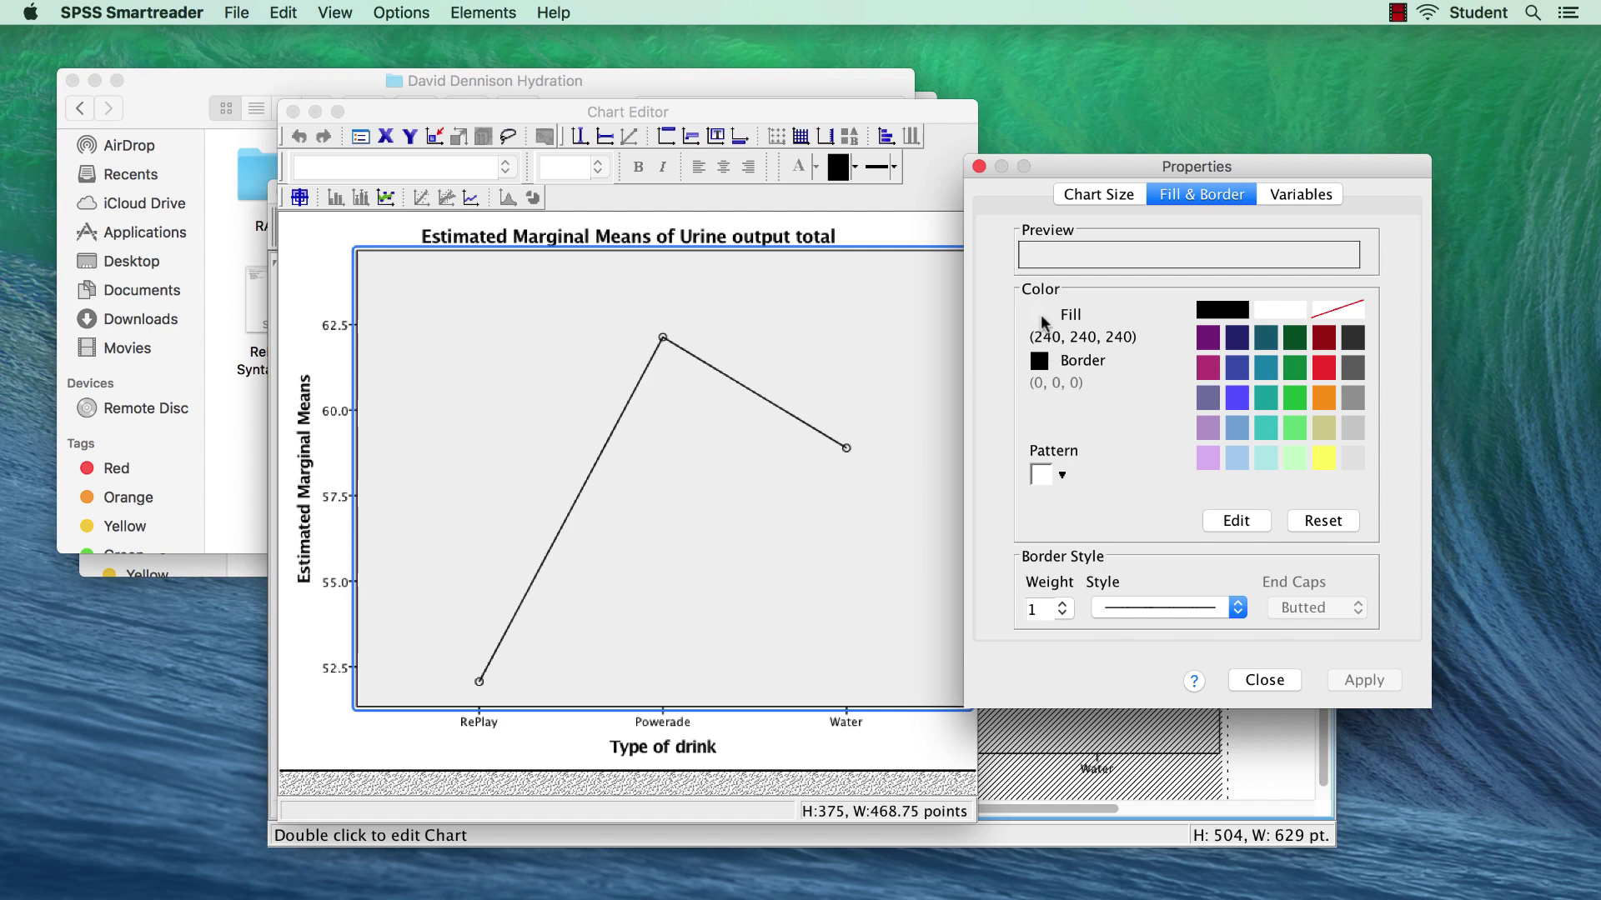
pyautogui.click(1352, 311)
pyautogui.click(1039, 361)
pyautogui.click(1332, 312)
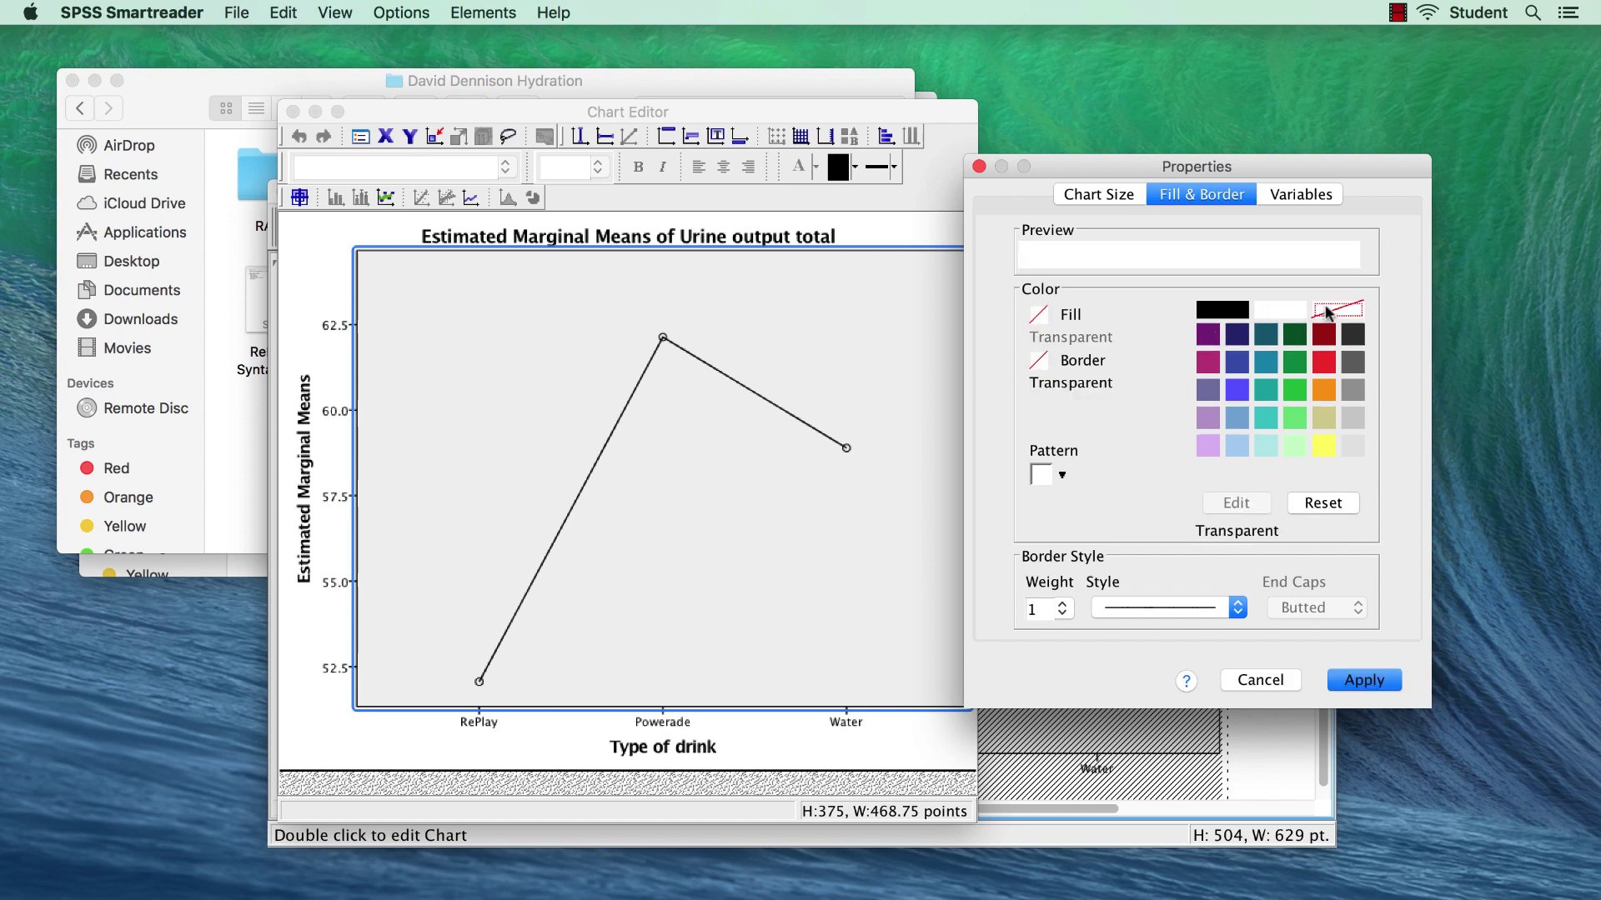
pyautogui.click(1355, 680)
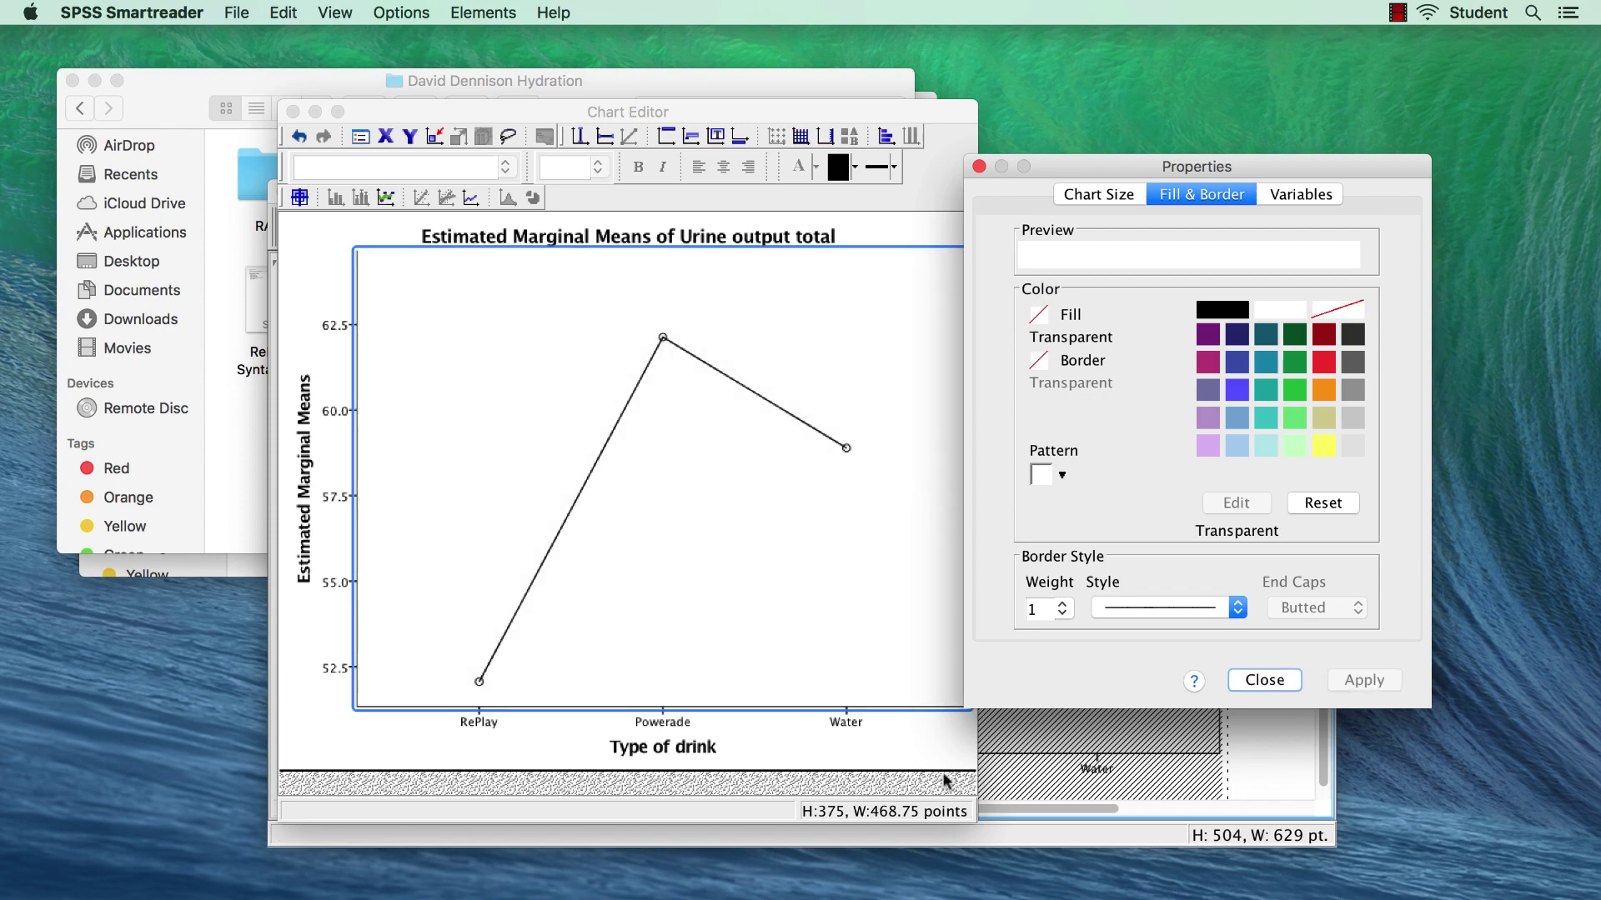
pyautogui.click(924, 752)
pyautogui.click(1281, 678)
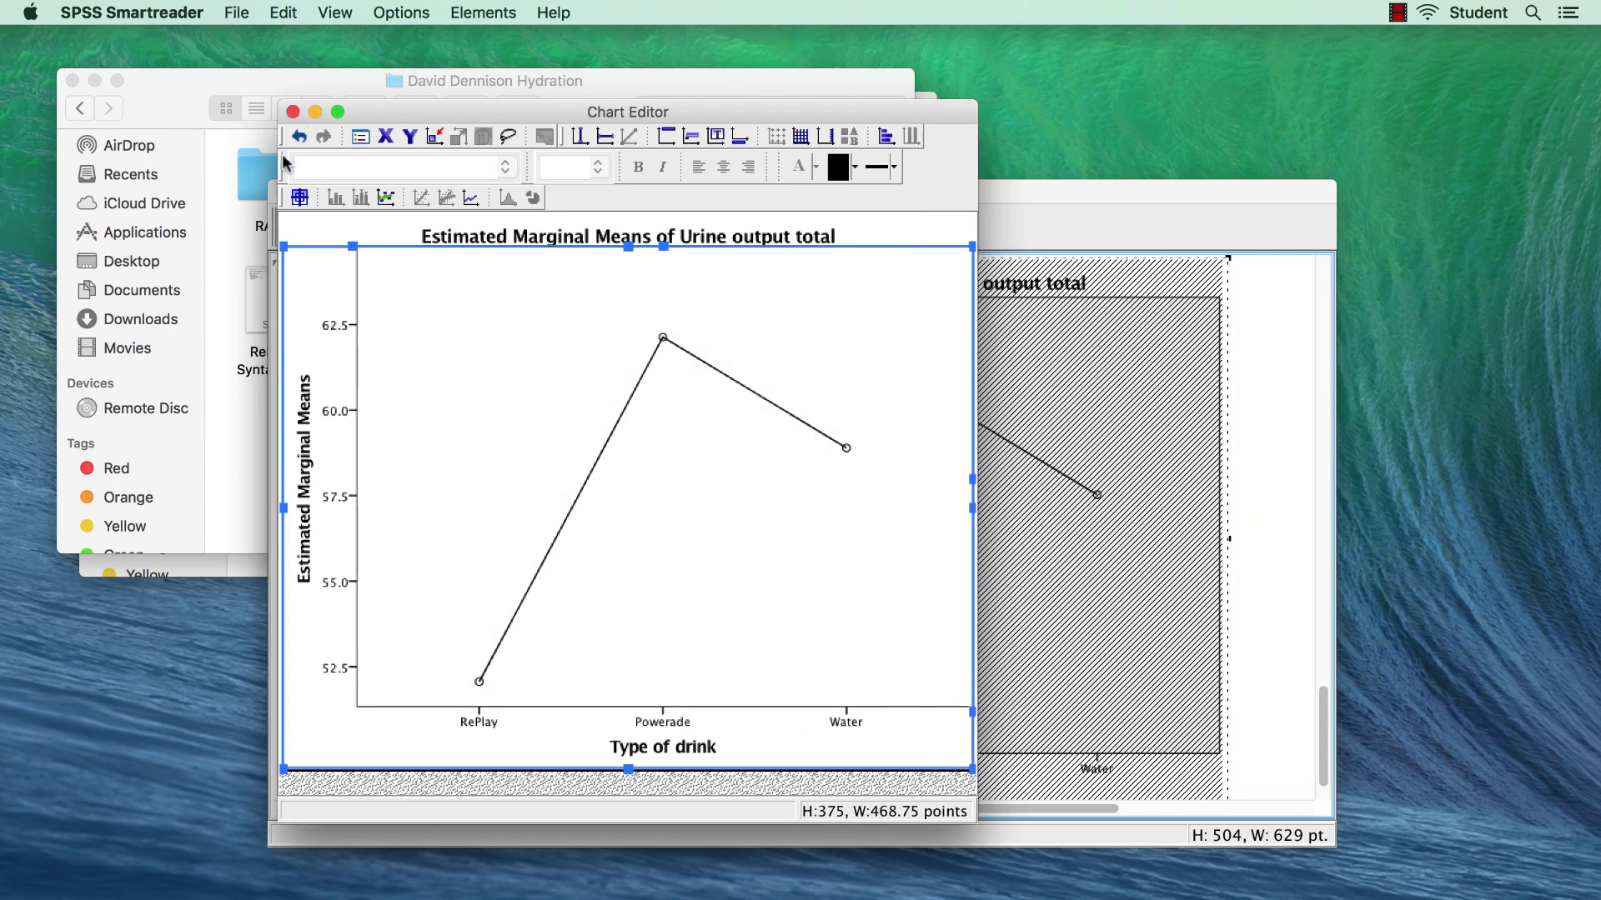
pyautogui.click(293, 112)
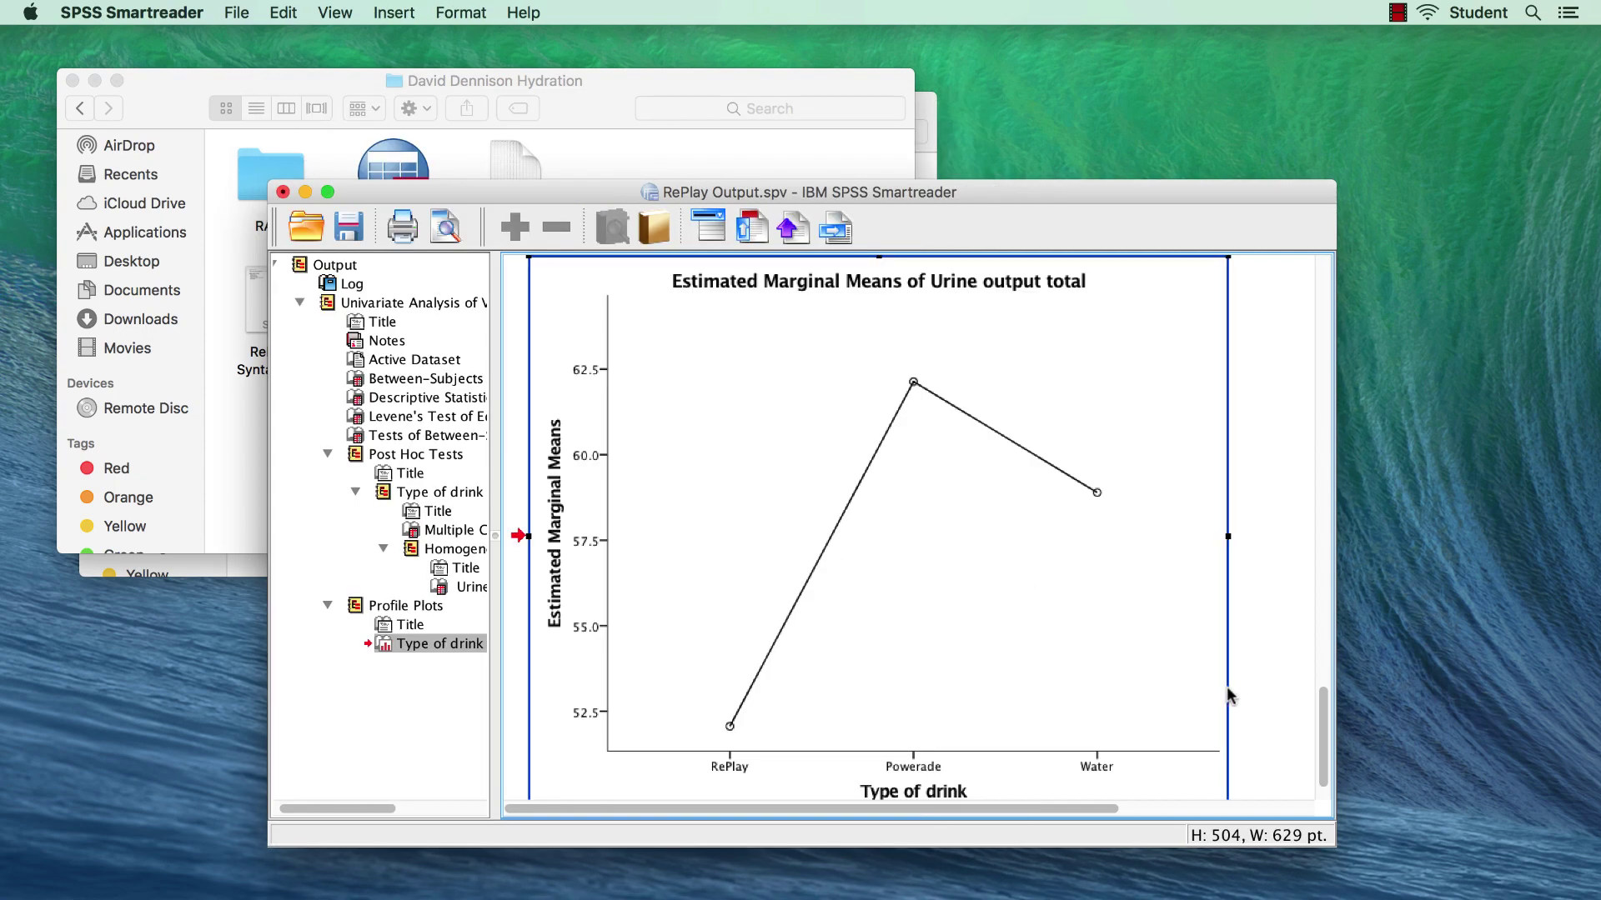